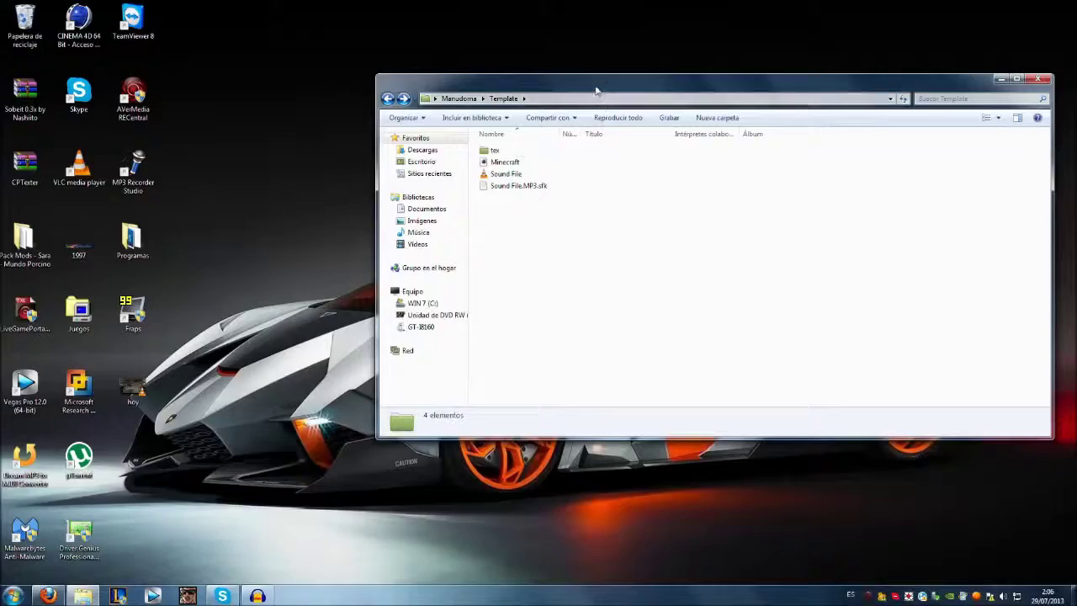
Maximize the Template folder window and look over its tex, Minecraft and sound files
{"action": "left_click_drag", "start_coordinate": [526, 89], "coordinate": [455, 4]}
{"action": "scroll", "coordinate": [399, 221], "scroll_direction": "up", "scroll_amount": 2, "text": "ctrl"}
{"action": "scroll", "coordinate": [399, 221], "scroll_direction": "up", "scroll_amount": 2, "text": "ctrl"}
{"action": "scroll", "coordinate": [399, 221], "scroll_direction": "up", "scroll_amount": 2, "text": "ctrl"}
{"action": "scroll", "coordinate": [400, 222], "scroll_direction": "up", "scroll_amount": 3, "text": "ctrl"}
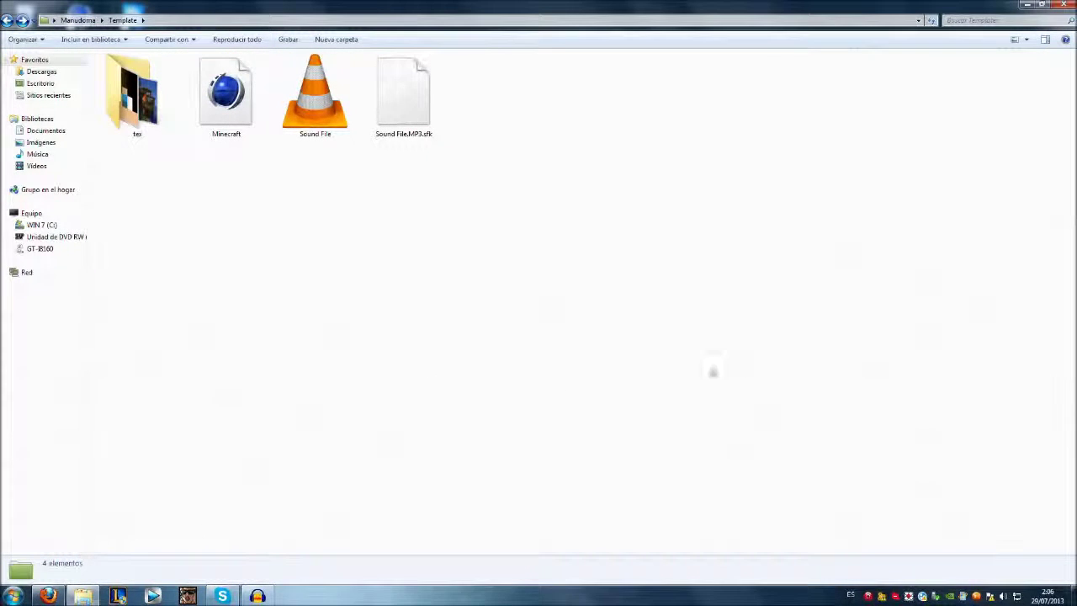
{"action": "left_click_drag", "start_coordinate": [725, 412], "coordinate": [259, 278]}
{"action": "left_click_drag", "start_coordinate": [805, 445], "coordinate": [873, 491]}
{"action": "left_click_drag", "start_coordinate": [271, 264], "coordinate": [824, 449]}
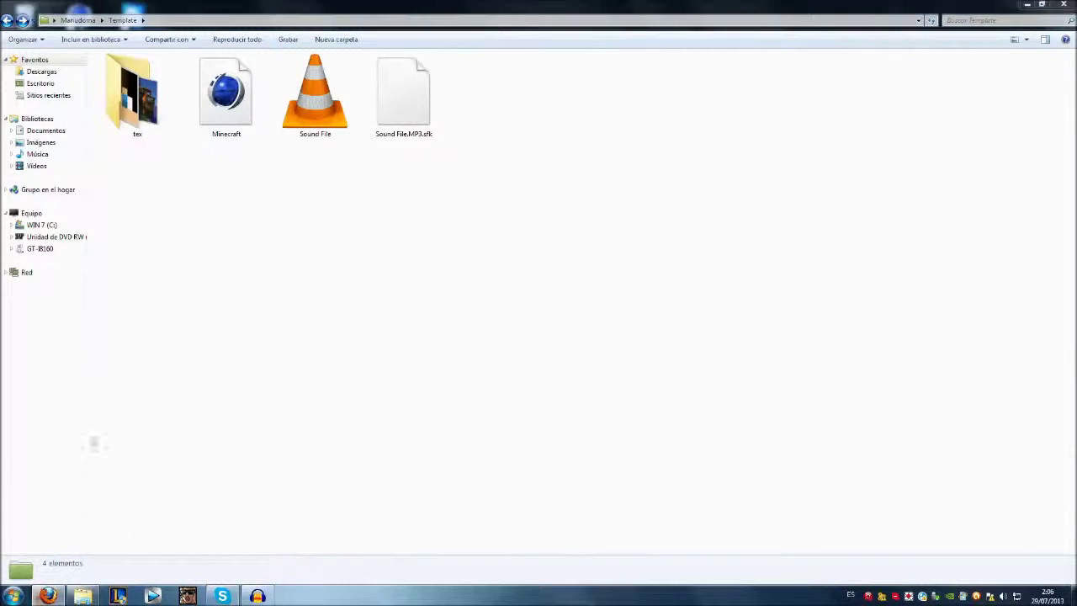
Bring up Firefox on the 'Nueva Intro Para el Canal' YouTube page, with a new empty tab ready
{"action": "left_click", "coordinate": [48, 595]}
{"action": "key", "text": "ctrl+Tab"}
{"action": "key", "text": "ctrl+t"}
{"action": "key", "text": "ctrl+shift+Tab"}
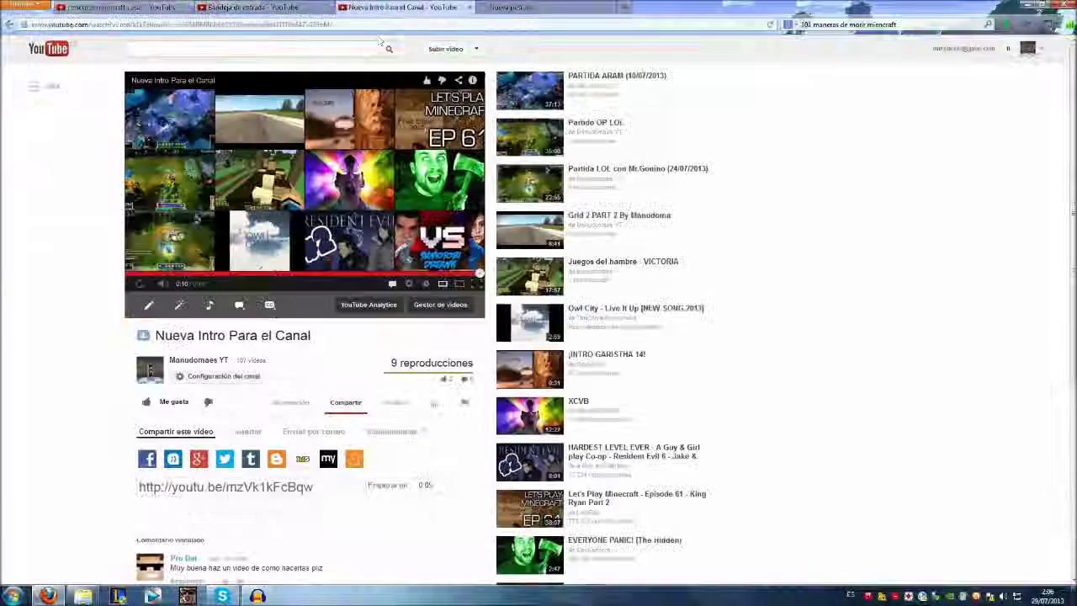
Scroll and select text on the 'Nueva Intro Para el Canal' YouTube page
{"action": "scroll", "coordinate": [168, 282], "scroll_direction": "down", "scroll_amount": 5}
{"action": "left_click_drag", "start_coordinate": [168, 282], "coordinate": [328, 294]}
{"action": "left_click", "coordinate": [396, 298]}
{"action": "left_click_drag", "start_coordinate": [173, 378], "coordinate": [509, 428]}
{"action": "left_click", "coordinate": [510, 428]}
In the empty tab, search Google for 'cara tonacho miencraf'
{"action": "left_click", "coordinate": [521, 7]}
{"action": "left_click", "coordinate": [815, 23]}
{"action": "mouse_move", "coordinate": [745, 145]}
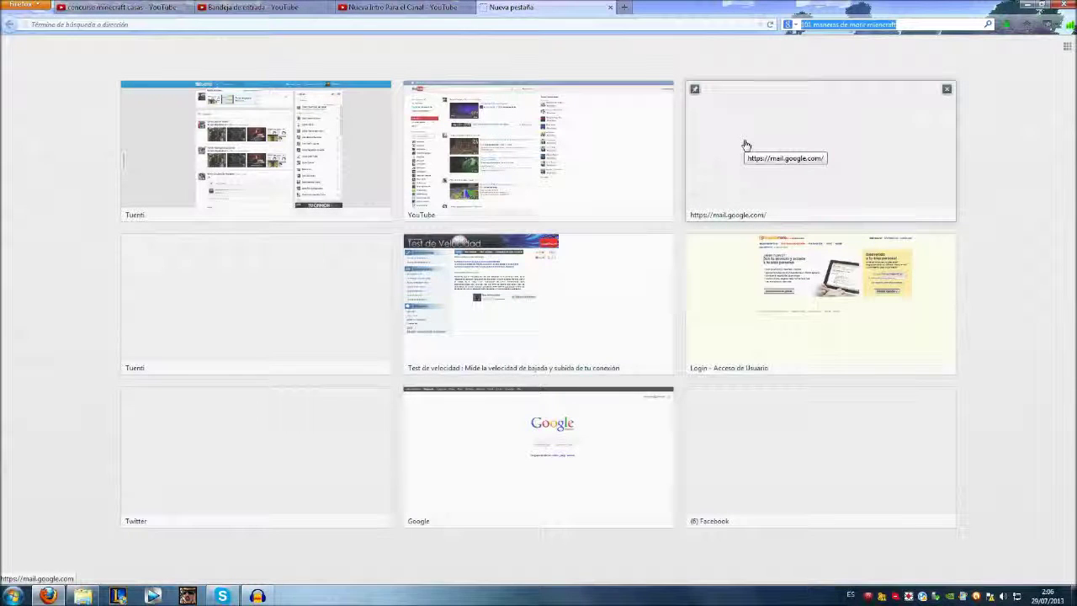
{"action": "type", "text": "cara"}
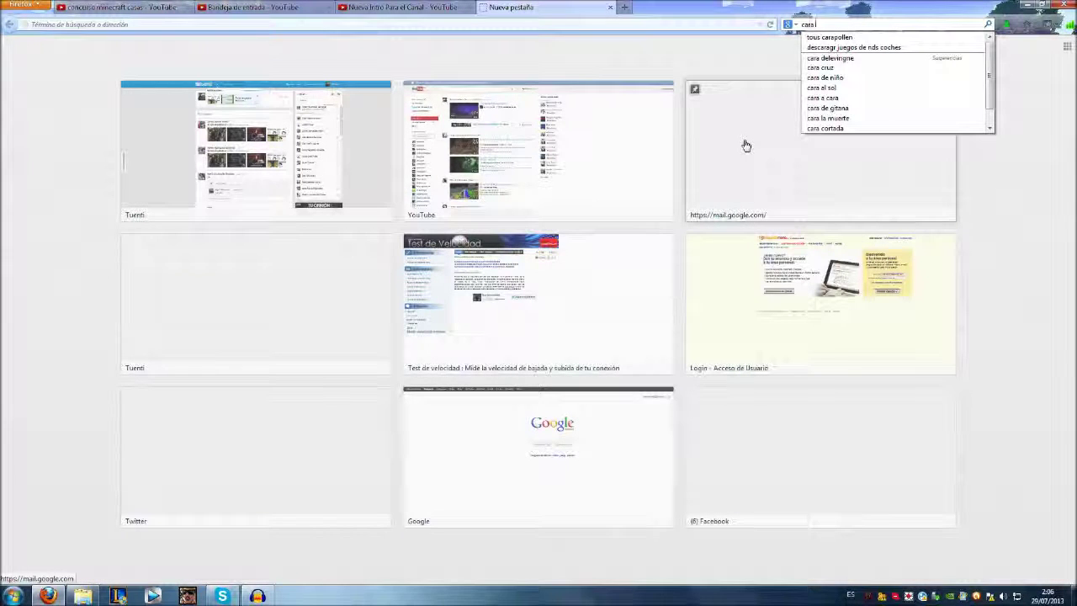
{"action": "type", "text": "ne"}
{"action": "key", "text": "BackSpace"}
{"action": "key", "text": "BackSpace"}
{"action": "key", "text": "BackSpace"}
{"action": "key", "text": "BackSpace"}
{"action": "key", "text": "BackSpace"}
{"action": "key", "text": "BackSpace"}
{"action": "key", "text": "BackSpace"}
{"action": "key", "text": "BackSpace"}
{"action": "key", "text": "BackSpace"}
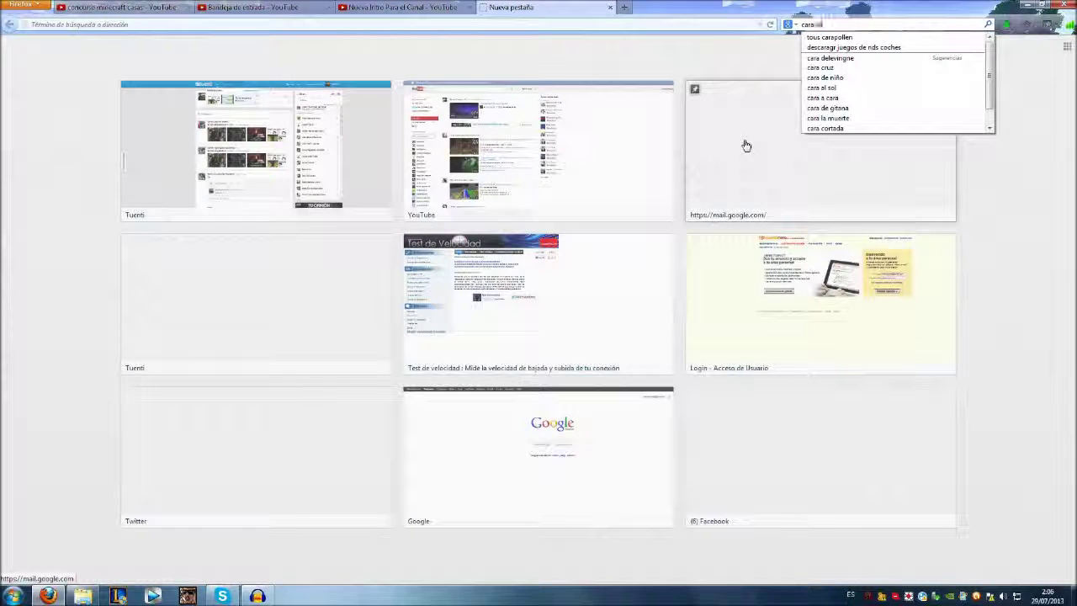
{"action": "type", "text": "tonacho minecraf"}
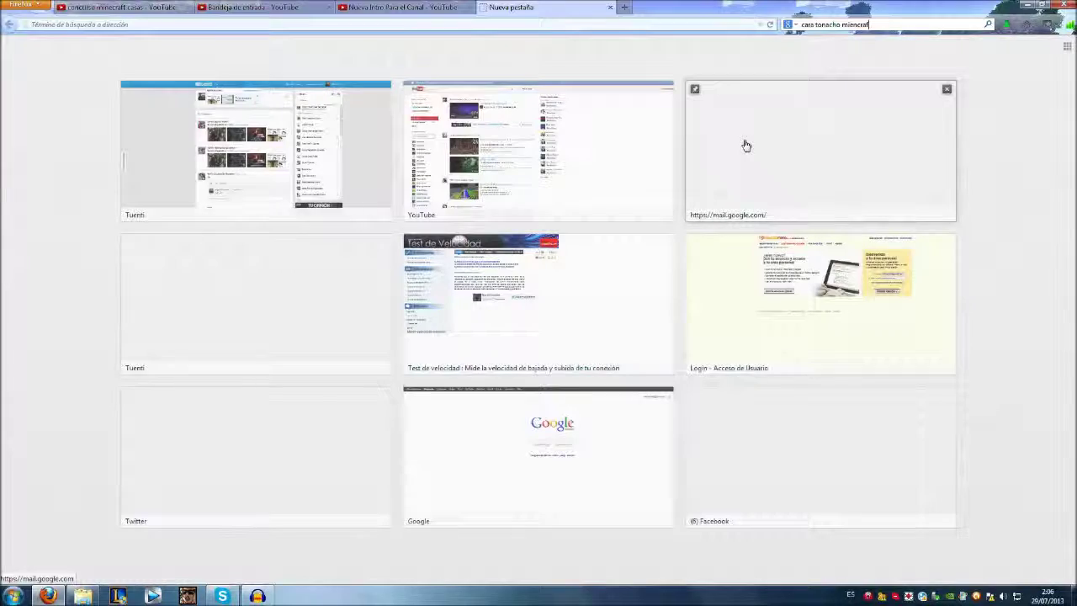
{"action": "key", "text": "Return"}
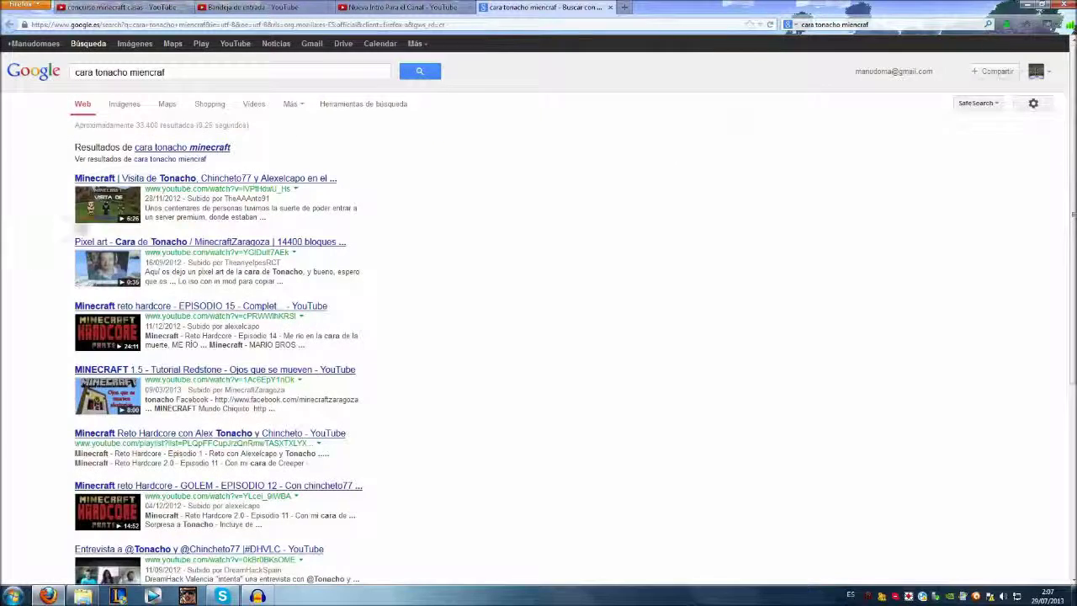
Search the corrected 'cara tonacho minecraft' and preview the first image result
{"action": "left_click", "coordinate": [195, 149]}
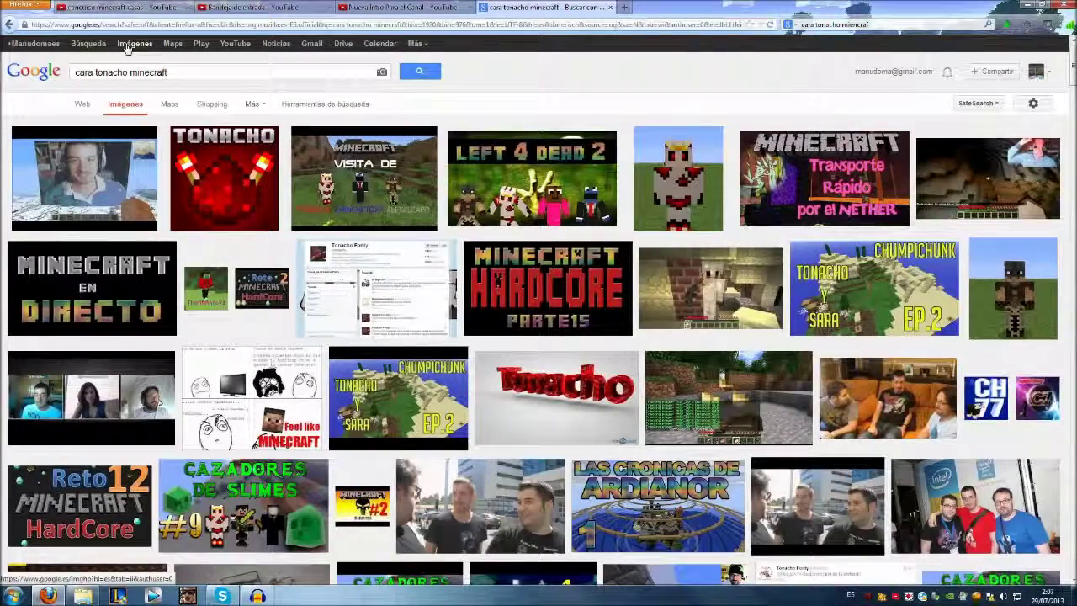
{"action": "scroll", "coordinate": [50, 143], "scroll_direction": "down", "scroll_amount": 1}
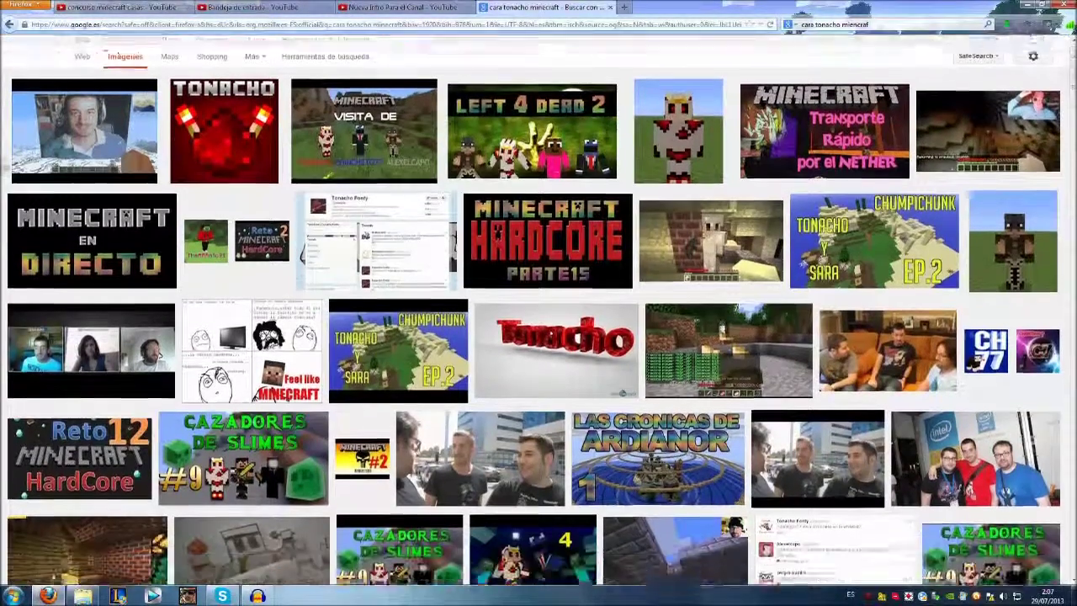
{"action": "left_click", "coordinate": [54, 101]}
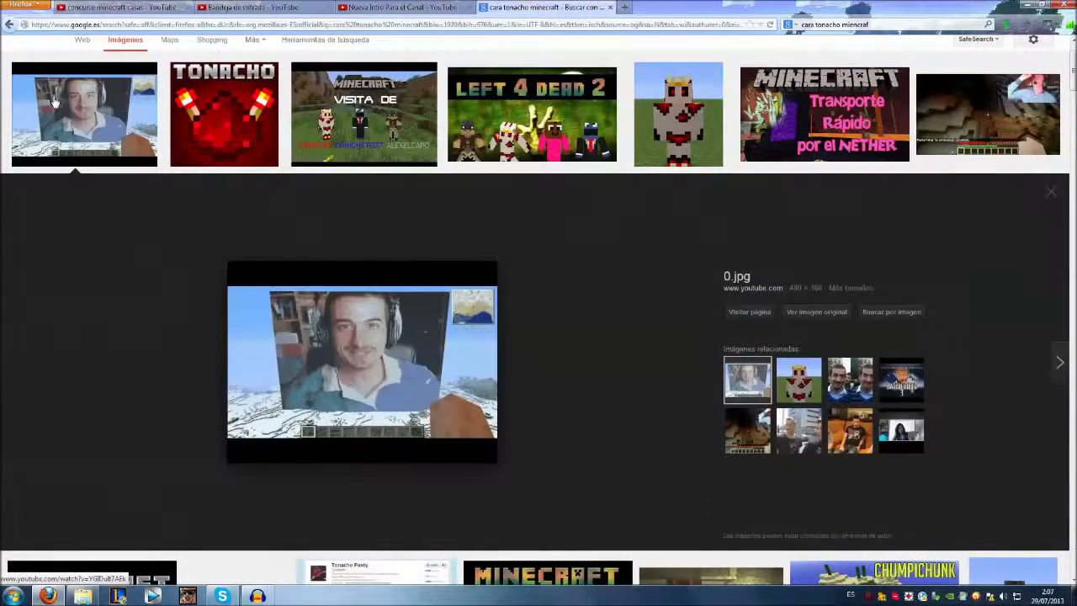
{"action": "left_click", "coordinate": [54, 101]}
Replace the Tonacho query with an image search for 'redstone'
{"action": "scroll", "coordinate": [54, 101], "scroll_direction": "down", "scroll_amount": 2}
{"action": "scroll", "coordinate": [54, 101], "scroll_direction": "down", "scroll_amount": 1}
{"action": "scroll", "coordinate": [54, 101], "scroll_direction": "down", "scroll_amount": 2}
{"action": "scroll", "coordinate": [508, 281], "scroll_direction": "up", "scroll_amount": 3}
{"action": "scroll", "coordinate": [508, 281], "scroll_direction": "down", "scroll_amount": 2}
{"action": "scroll", "coordinate": [508, 281], "scroll_direction": "down", "scroll_amount": 3}
{"action": "scroll", "coordinate": [508, 279], "scroll_direction": "down", "scroll_amount": 2}
{"action": "scroll", "coordinate": [508, 279], "scroll_direction": "up", "scroll_amount": 5}
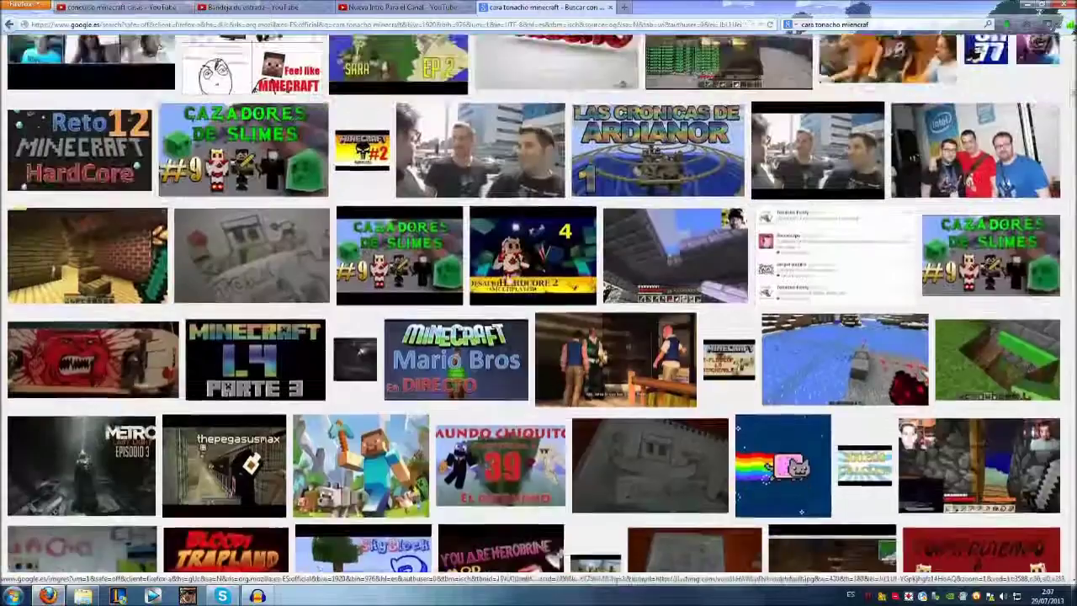
{"action": "scroll", "coordinate": [508, 279], "scroll_direction": "up", "scroll_amount": 5}
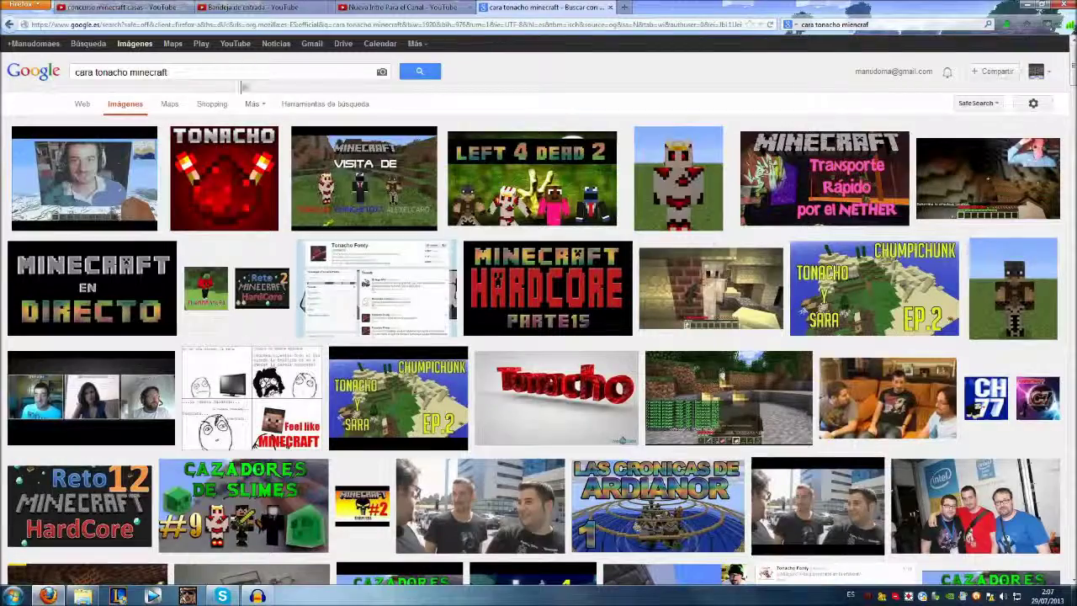
{"action": "triple_click", "coordinate": [93, 72]}
{"action": "type", "text": "re"}
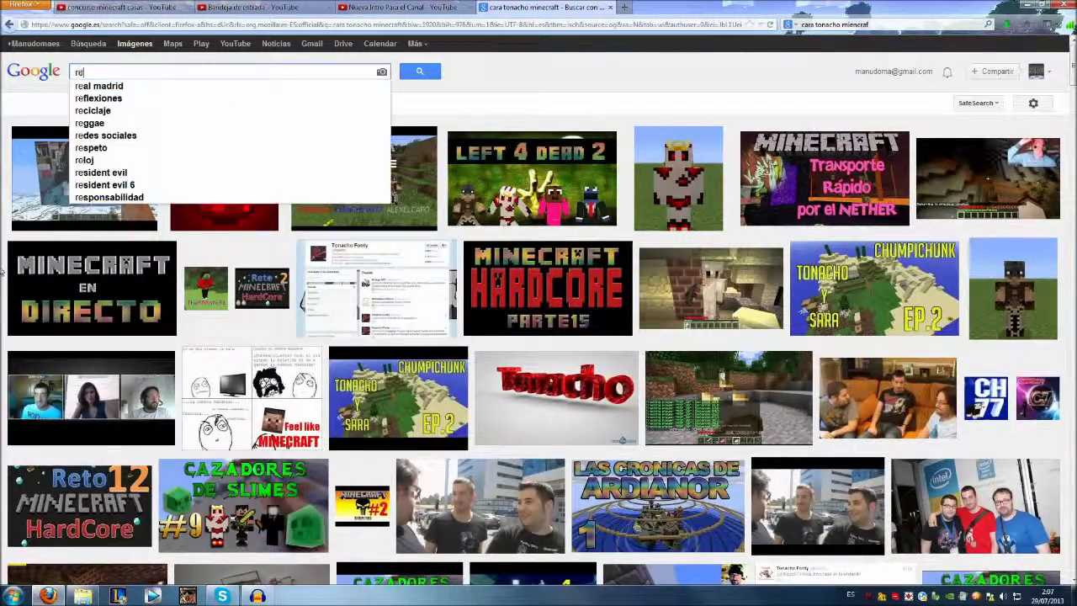
{"action": "type", "text": "dsto"}
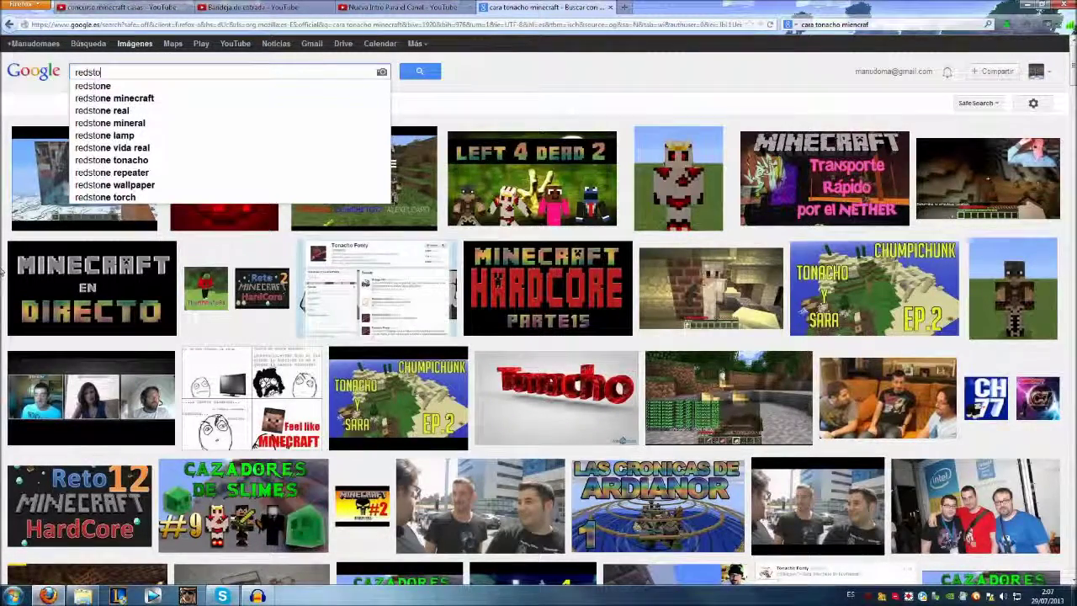
{"action": "type", "text": "ne"}
{"action": "key", "text": "Return"}
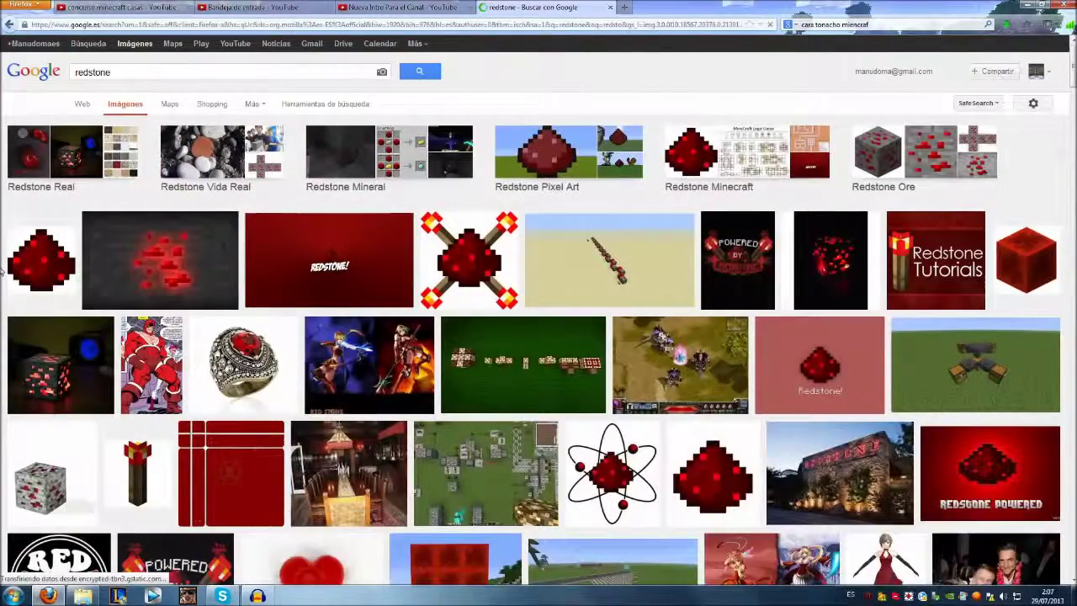
Preview the redstone dust image and begin saving it, then cancel the save
{"action": "left_click", "coordinate": [31, 282]}
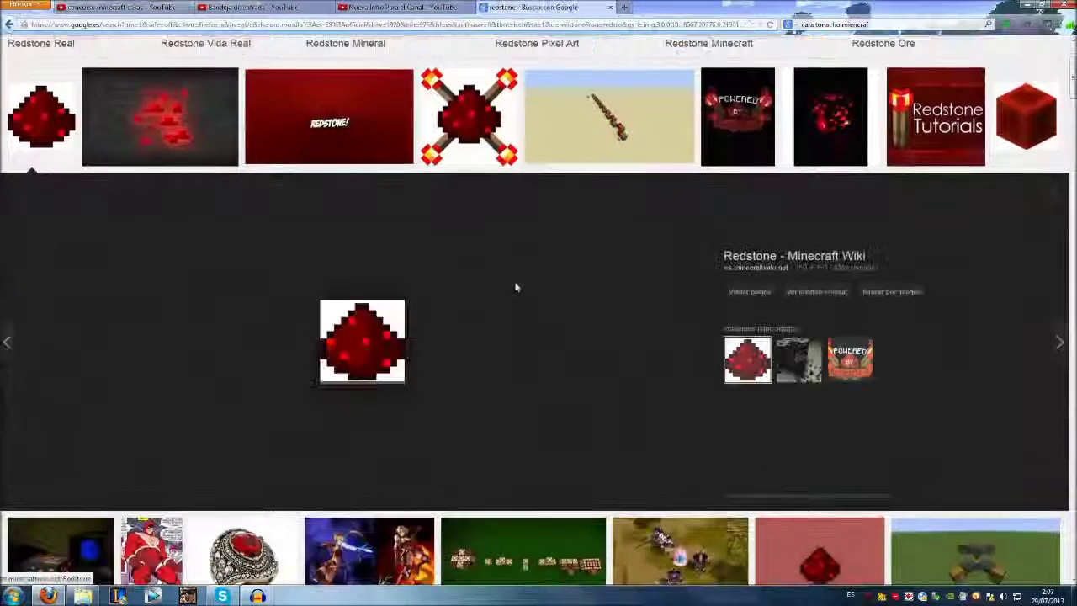
{"action": "right_click", "coordinate": [385, 331]}
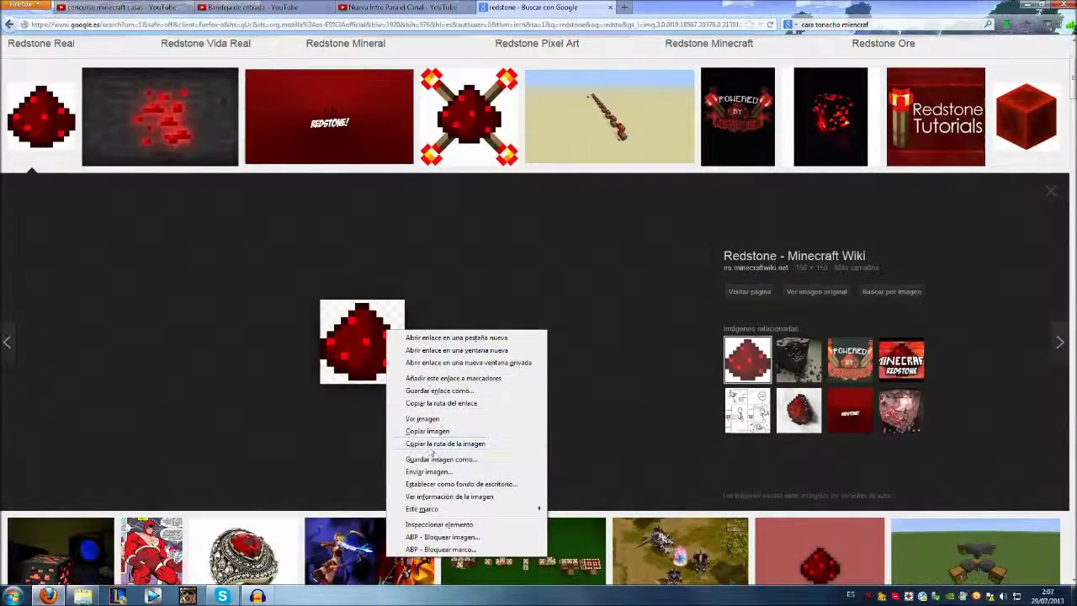
{"action": "left_click", "coordinate": [435, 458]}
{"action": "left_click", "coordinate": [499, 284]}
Save the redstone block image over the Steve file in the tex folder
{"action": "left_click", "coordinate": [1026, 118]}
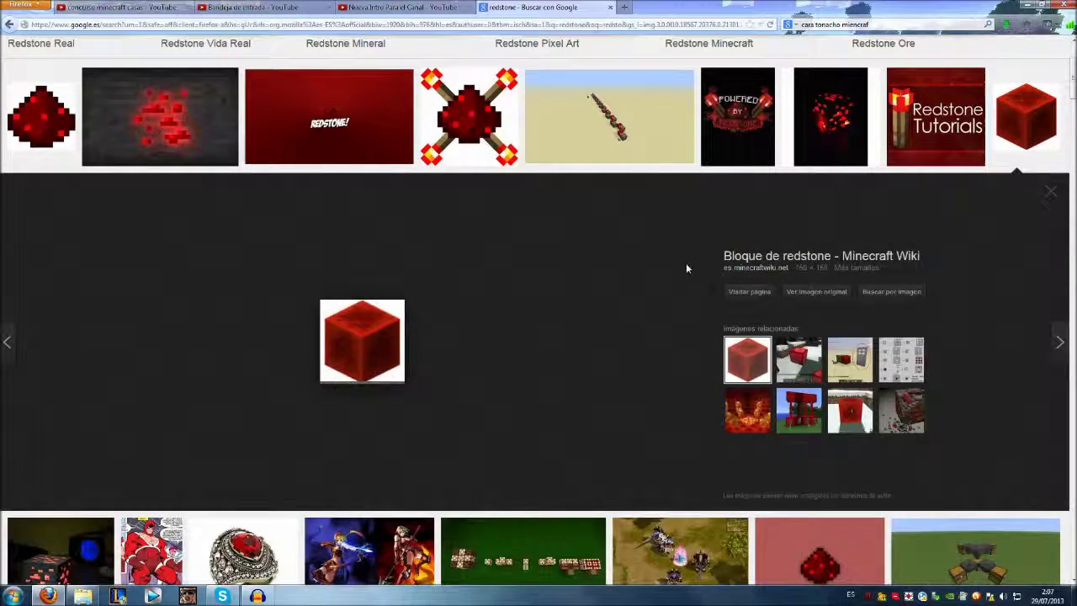
{"action": "right_click", "coordinate": [389, 336]}
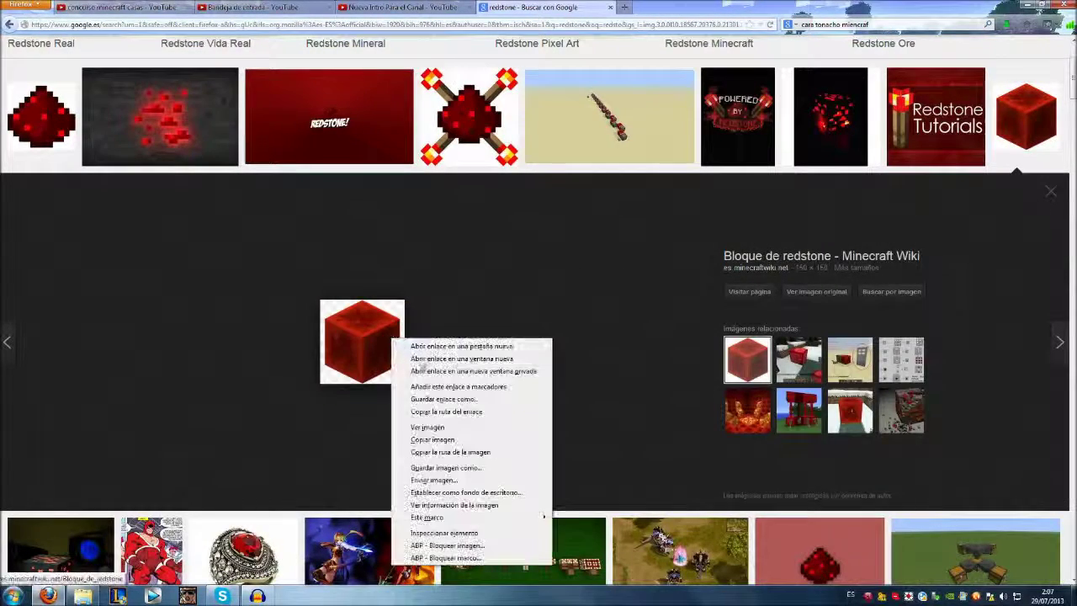
{"action": "left_click", "coordinate": [492, 466]}
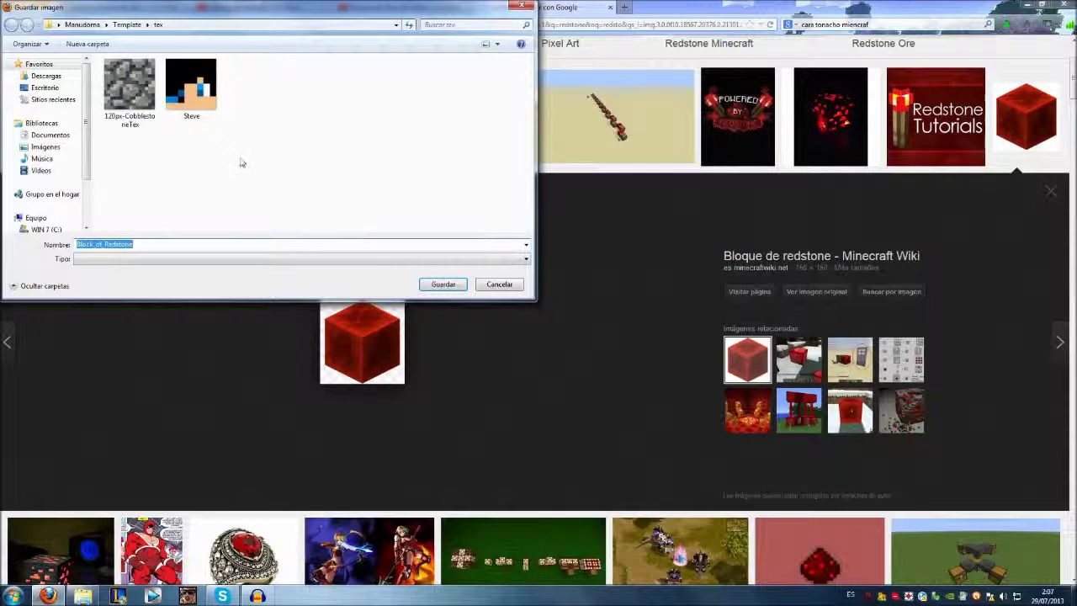
{"action": "left_click", "coordinate": [201, 100]}
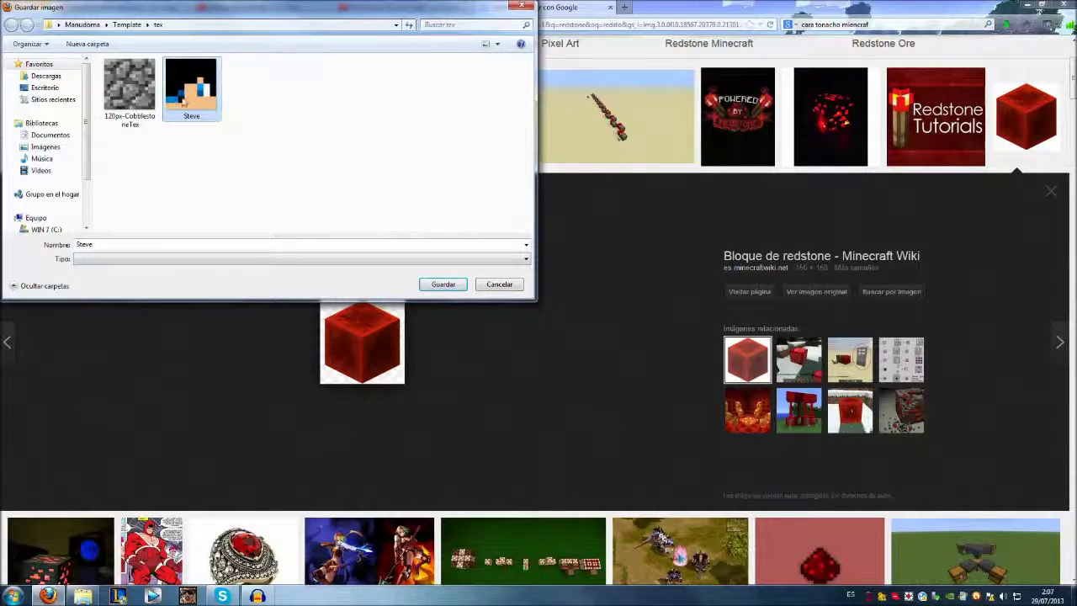
{"action": "double_click", "coordinate": [182, 99]}
{"action": "left_click", "coordinate": [565, 300]}
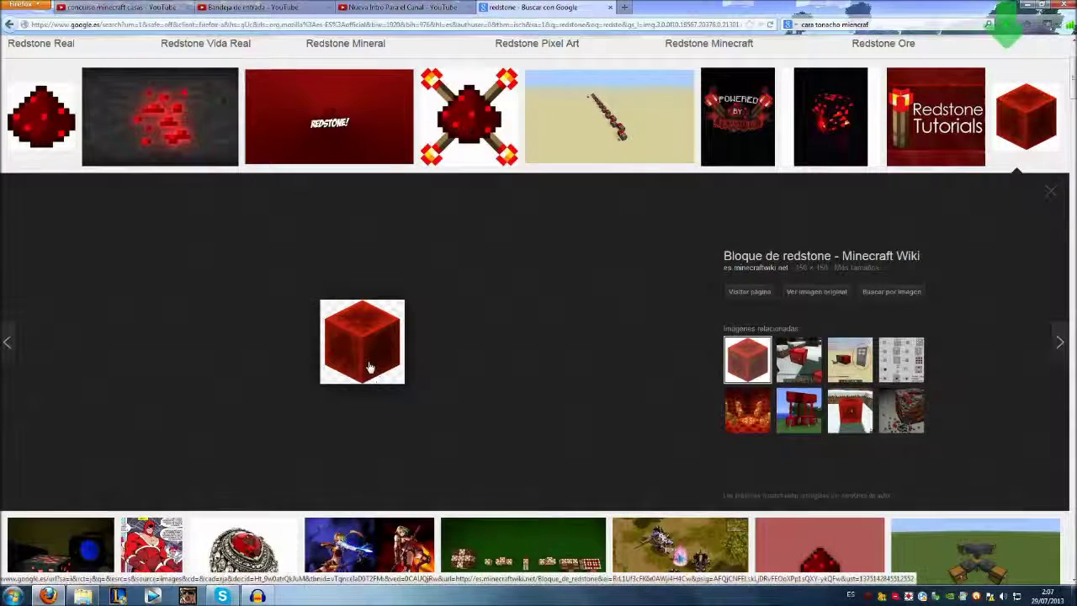
{"action": "left_click", "coordinate": [96, 595]}
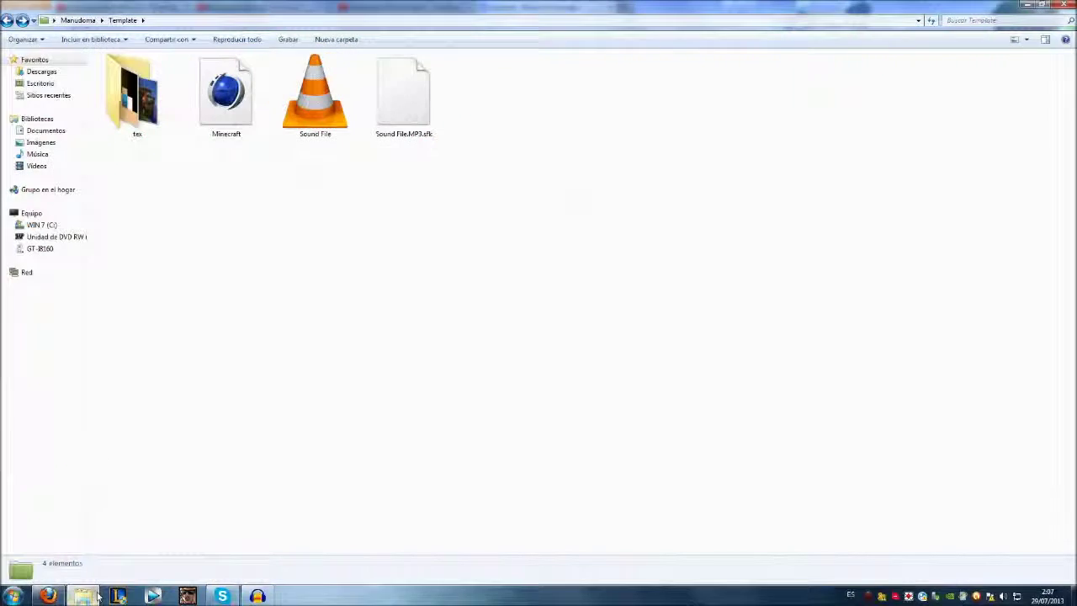
Check the tex folder's wallpaper image, then go back to the Google Images page
{"action": "double_click", "coordinate": [149, 138]}
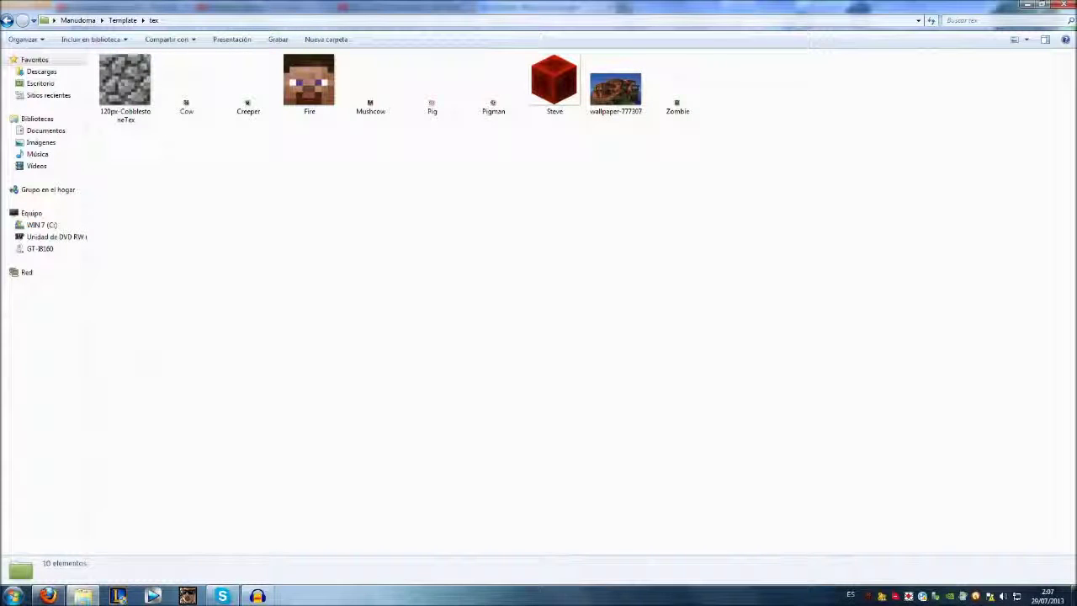
{"action": "left_click_drag", "start_coordinate": [845, 284], "coordinate": [88, 51]}
{"action": "double_click", "coordinate": [615, 80]}
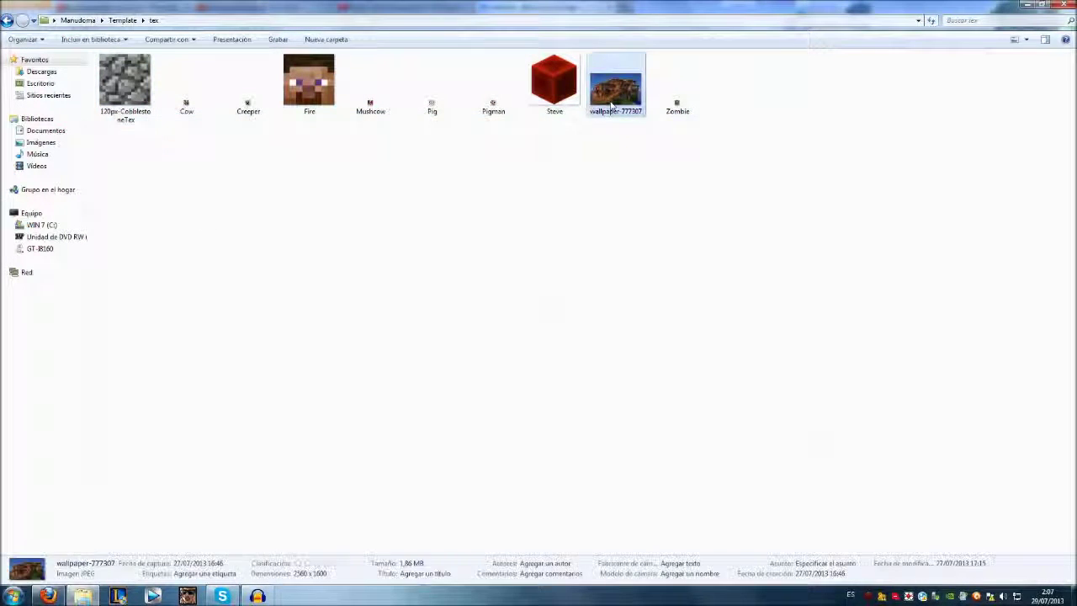
{"action": "left_click", "coordinate": [1056, 4]}
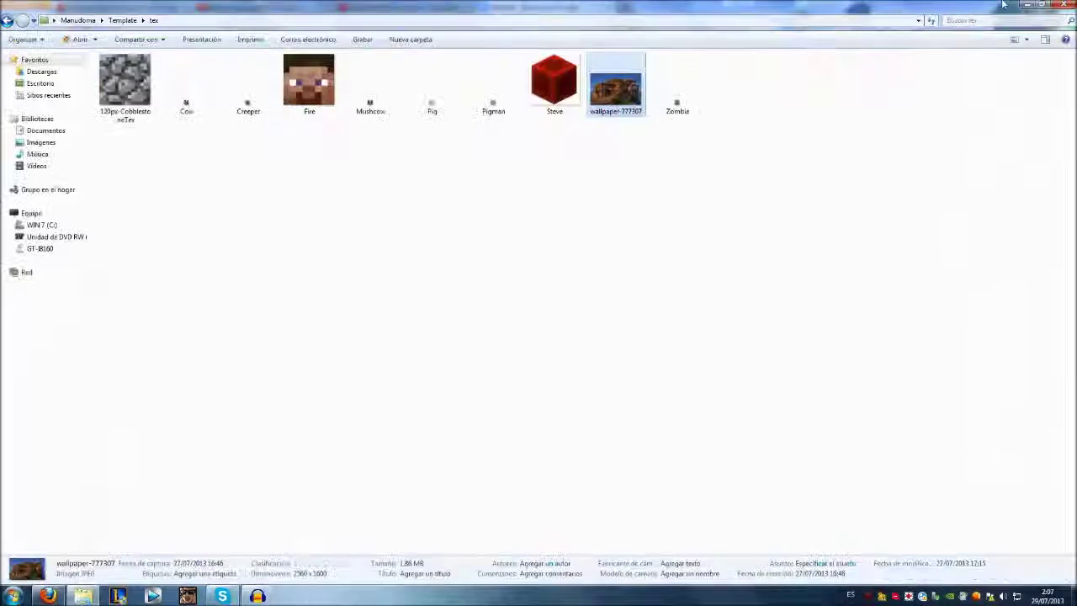
{"action": "left_click", "coordinate": [1021, 5]}
{"action": "left_click", "coordinate": [914, 26]}
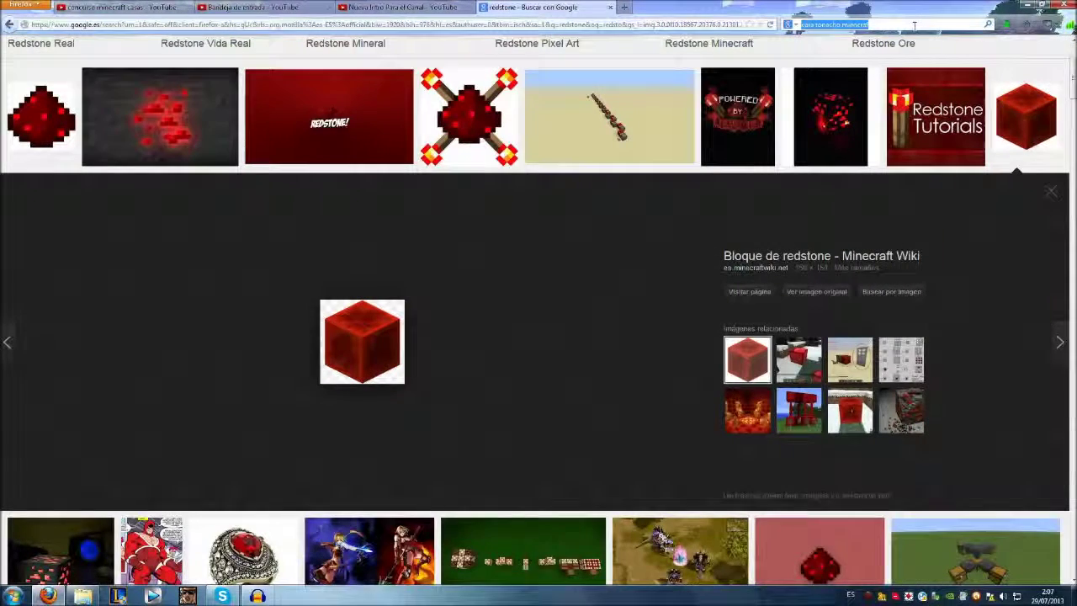
Search images for 'top casas miencraft' and browse the Minecraft house results
{"action": "scroll", "coordinate": [396, 48], "scroll_direction": "up", "scroll_amount": 3}
{"action": "double_click", "coordinate": [108, 73]}
{"action": "type", "text": "top casas miencraf"}
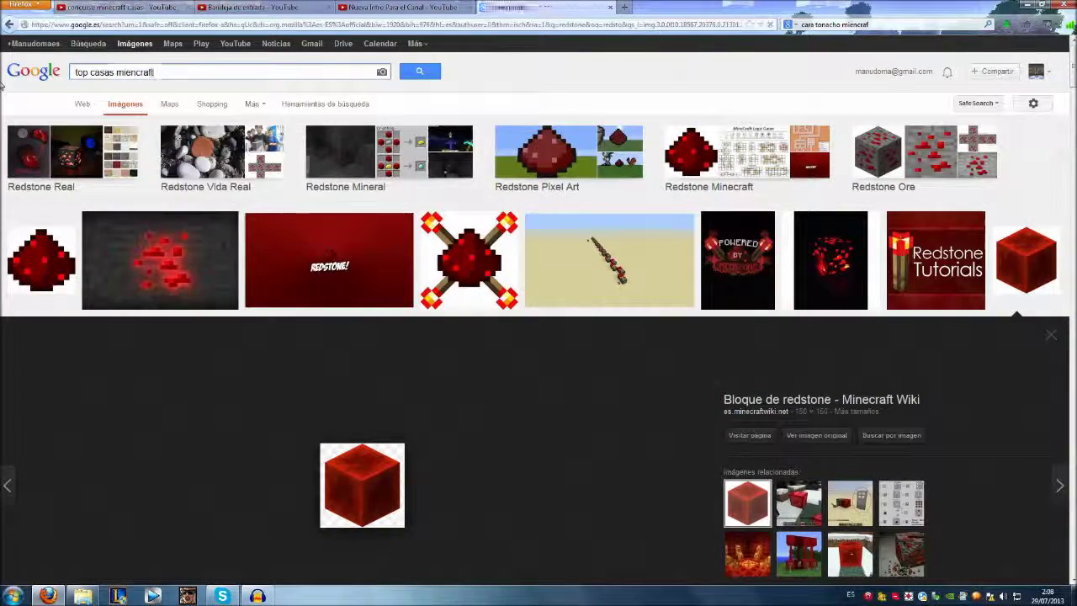
{"action": "type", "text": "t"}
{"action": "key", "text": "Return"}
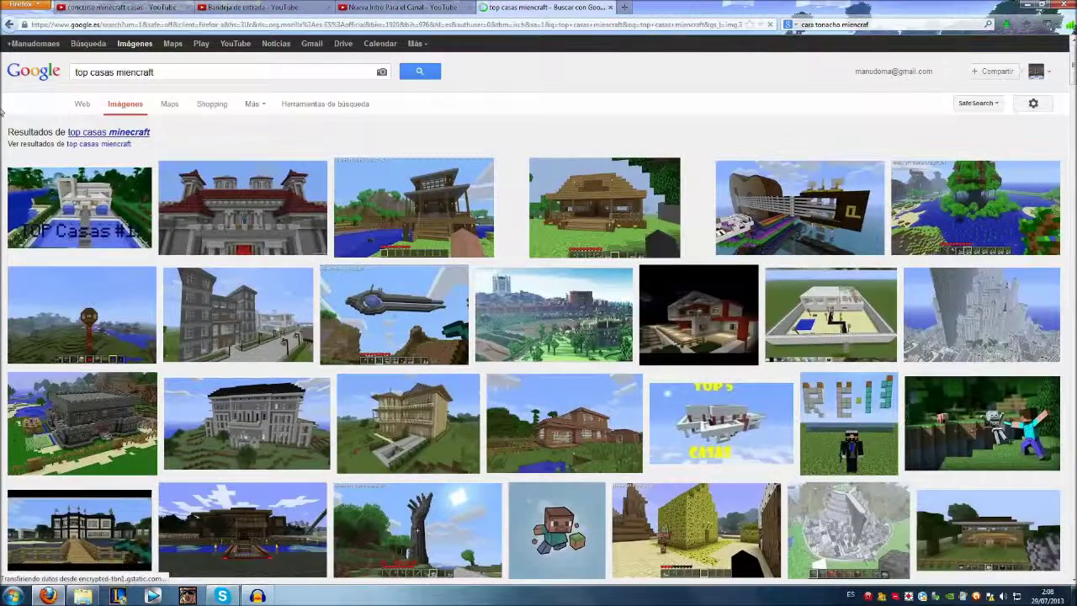
{"action": "scroll", "coordinate": [3, 113], "scroll_direction": "down", "scroll_amount": 2}
{"action": "scroll", "coordinate": [3, 227], "scroll_direction": "down", "scroll_amount": 4}
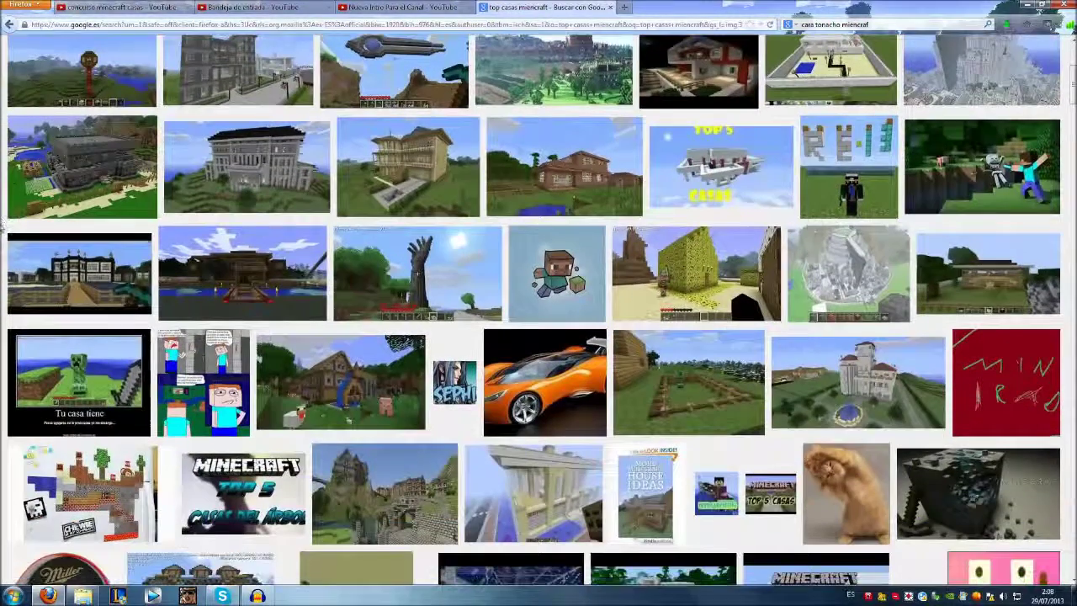
{"action": "scroll", "coordinate": [954, 242], "scroll_direction": "up", "scroll_amount": 2}
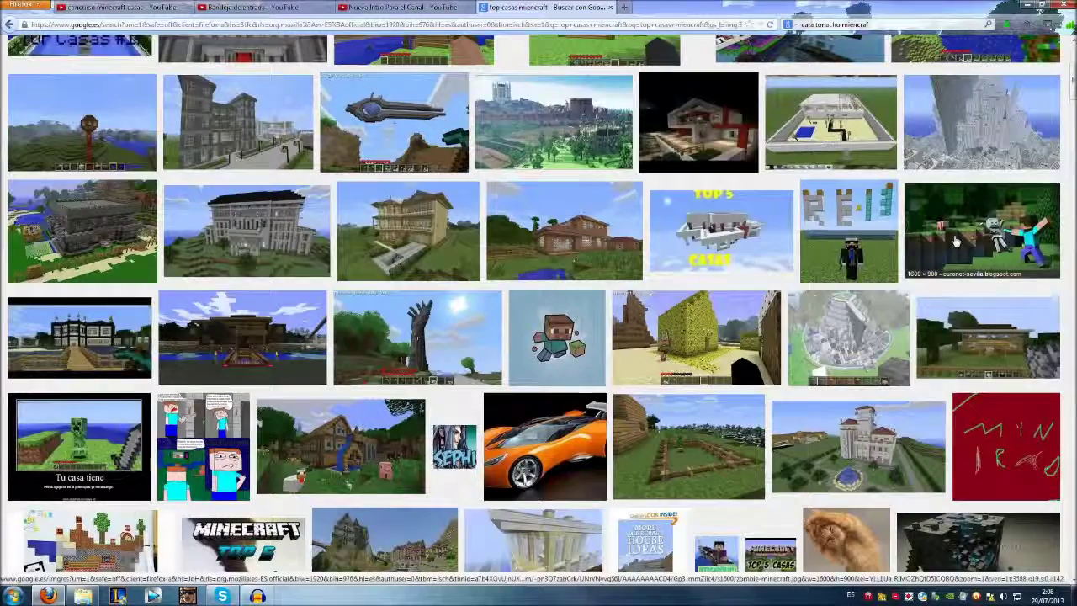
Preview a house image, then narrow the query to just 'miencraft'
{"action": "left_click", "coordinate": [979, 222]}
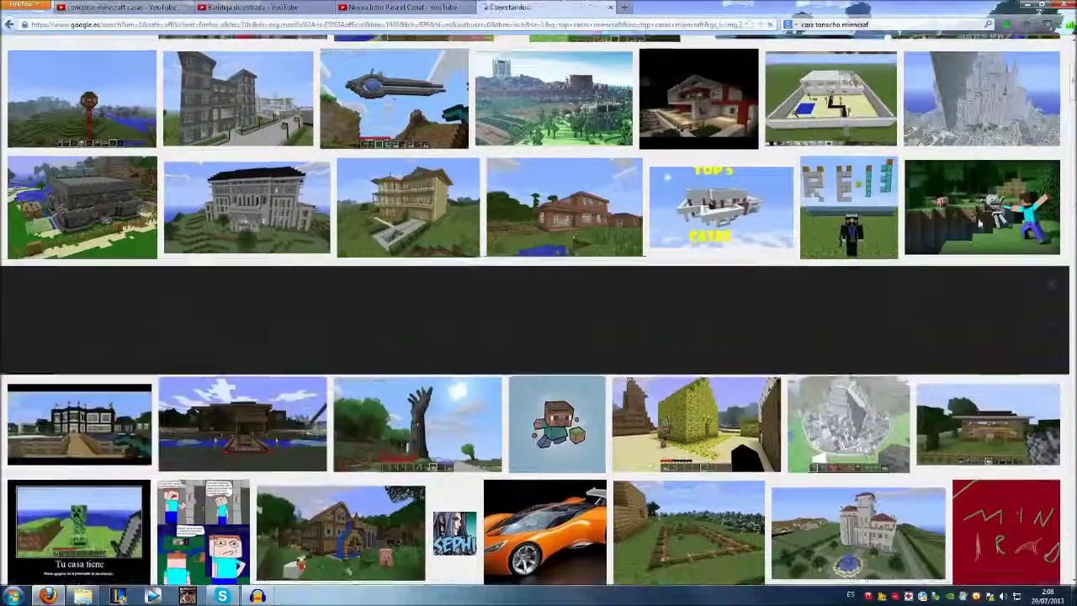
{"action": "scroll", "coordinate": [206, 155], "scroll_direction": "up", "scroll_amount": 5}
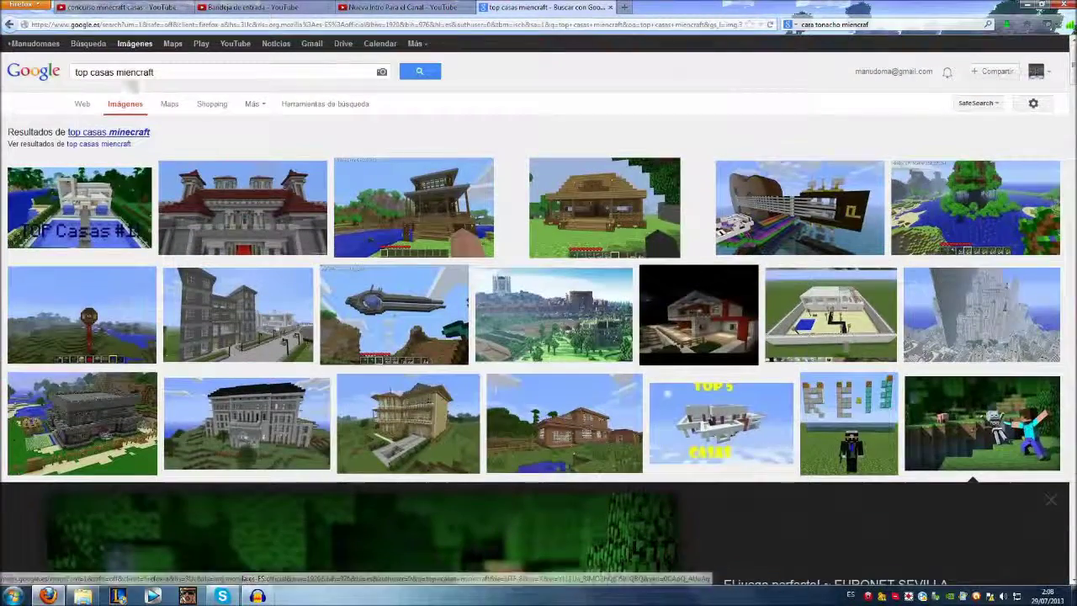
{"action": "left_click_drag", "start_coordinate": [115, 72], "coordinate": [75, 73]}
{"action": "key", "text": "BackSpace"}
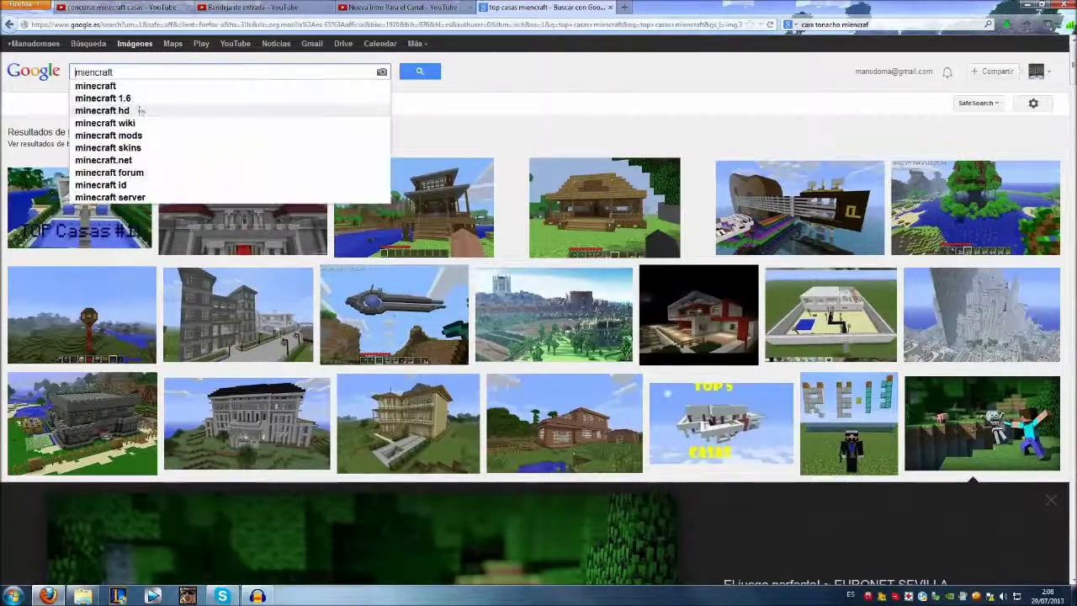
{"action": "key", "text": "Return"}
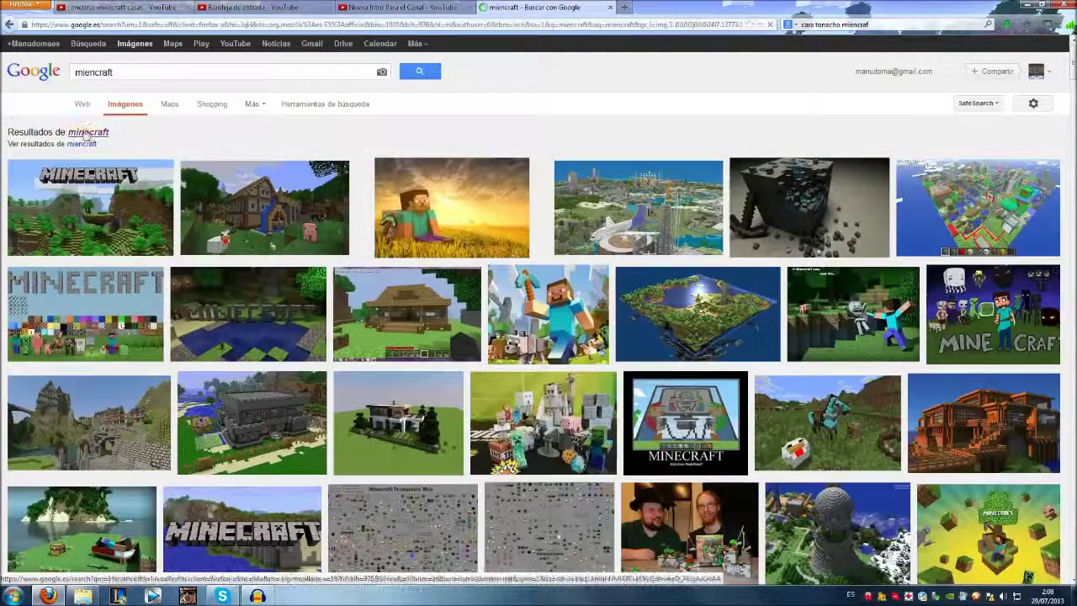
Switch to image results for the corrected spelling 'minecraft' and scroll through them
{"action": "left_click", "coordinate": [88, 132]}
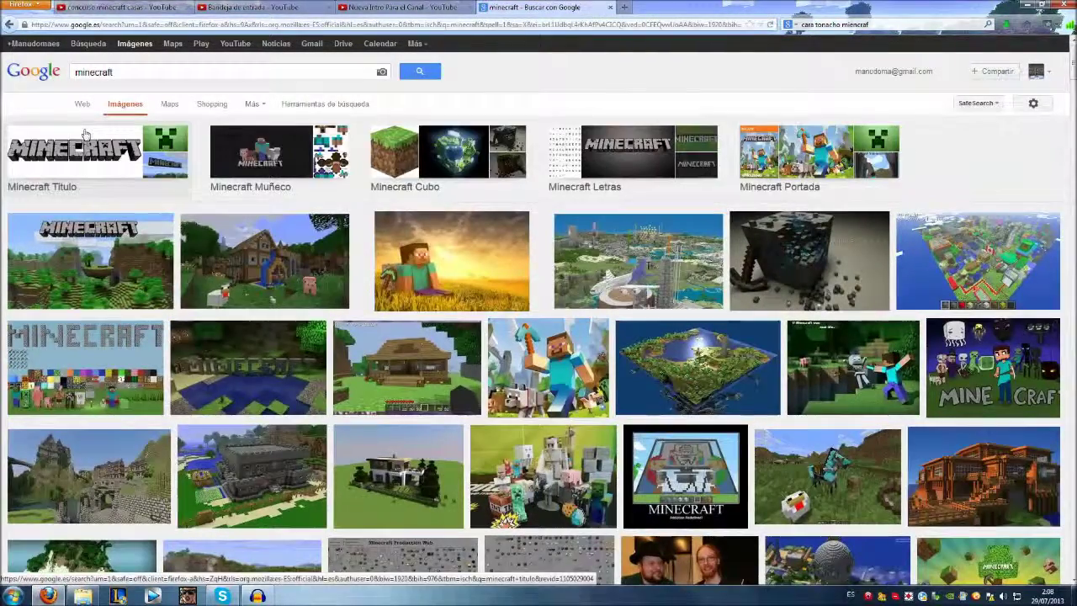
{"action": "scroll", "coordinate": [471, 277], "scroll_direction": "down", "scroll_amount": 2}
{"action": "scroll", "coordinate": [505, 281], "scroll_direction": "down", "scroll_amount": 3}
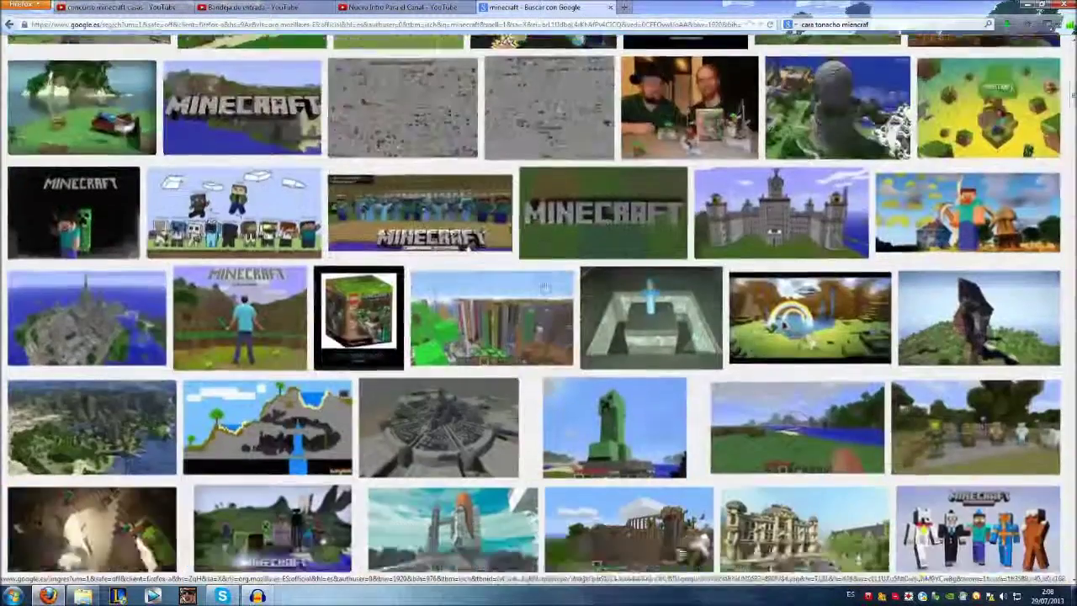
{"action": "scroll", "coordinate": [538, 286], "scroll_direction": "down", "scroll_amount": 1}
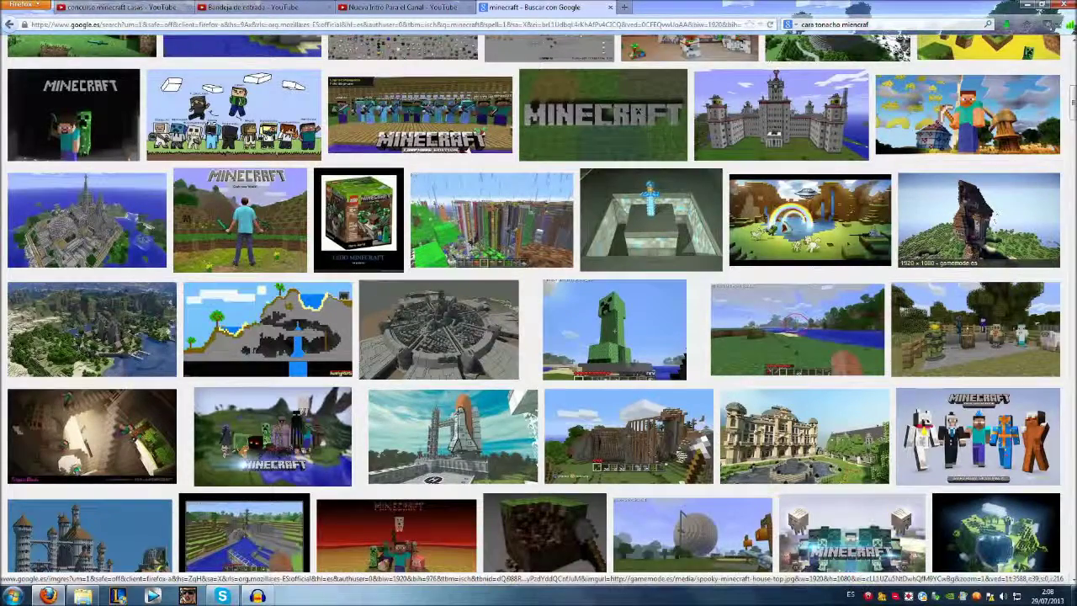
{"action": "scroll", "coordinate": [852, 324], "scroll_direction": "down", "scroll_amount": 3}
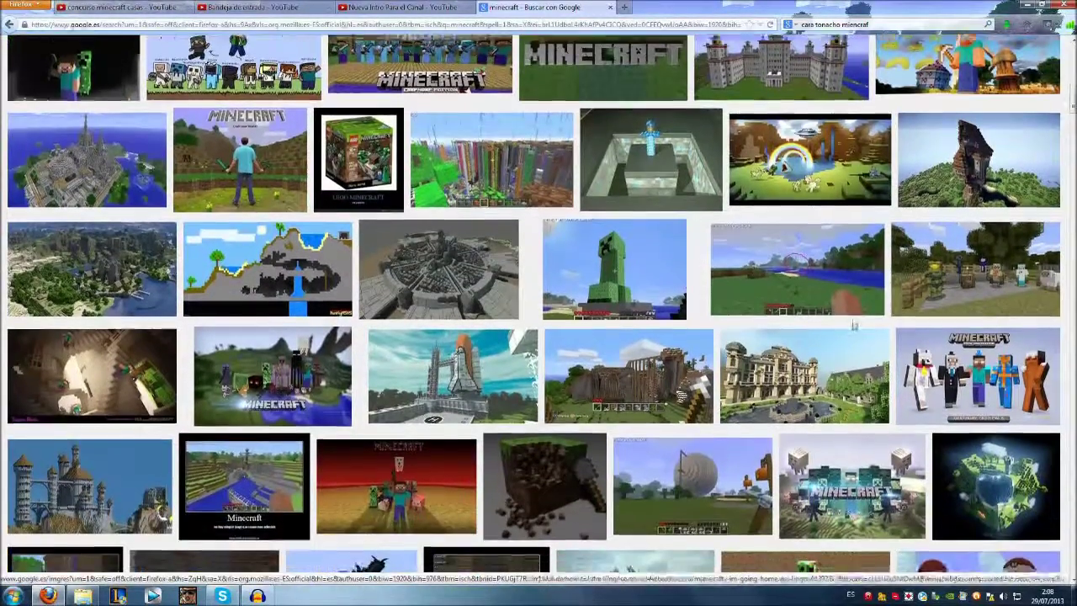
{"action": "scroll", "coordinate": [850, 323], "scroll_direction": "down", "scroll_amount": 2}
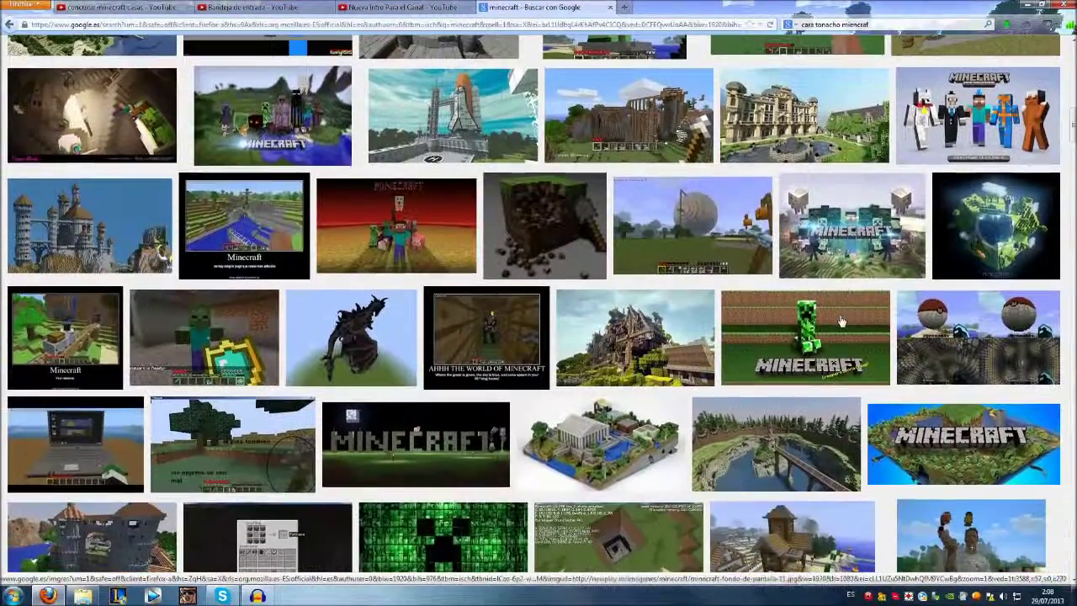
{"action": "scroll", "coordinate": [841, 321], "scroll_direction": "down", "scroll_amount": 4}
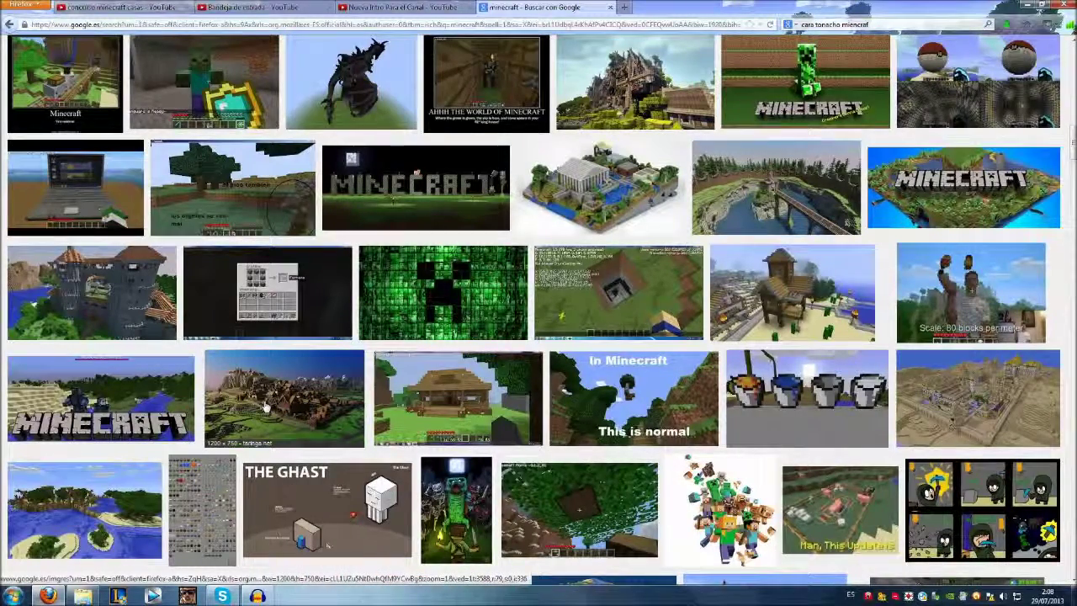
View the Minecraft village image's host page and full-size original, then return to results
{"action": "left_click", "coordinate": [265, 406]}
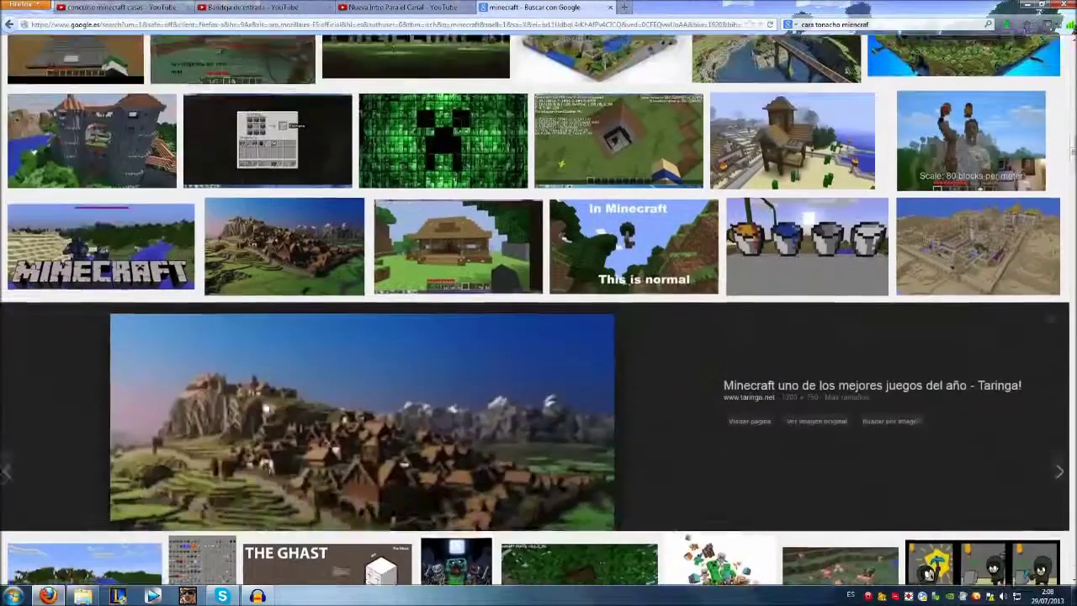
{"action": "left_click", "coordinate": [751, 295]}
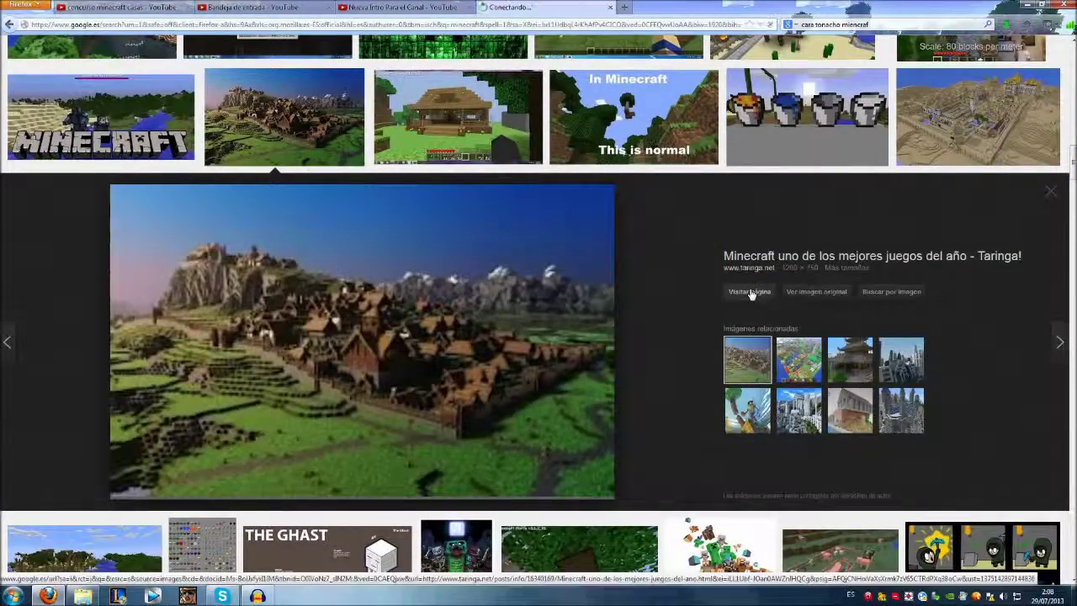
{"action": "left_click", "coordinate": [8, 23]}
{"action": "left_click", "coordinate": [821, 300]}
{"action": "right_click", "coordinate": [515, 245]}
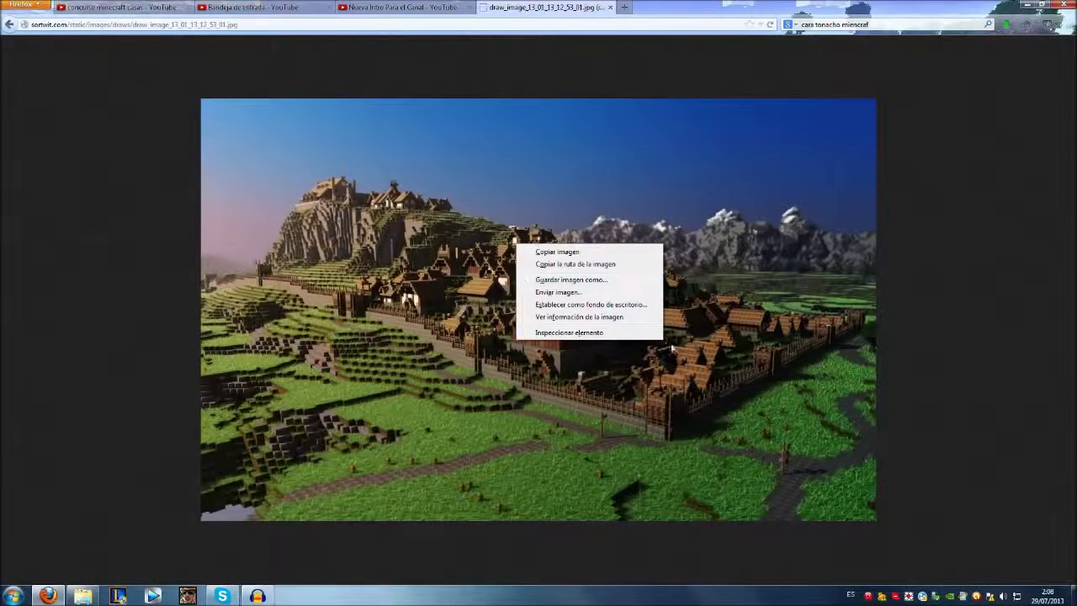
{"action": "left_click", "coordinate": [2, 154]}
{"action": "key", "text": "alt+Left"}
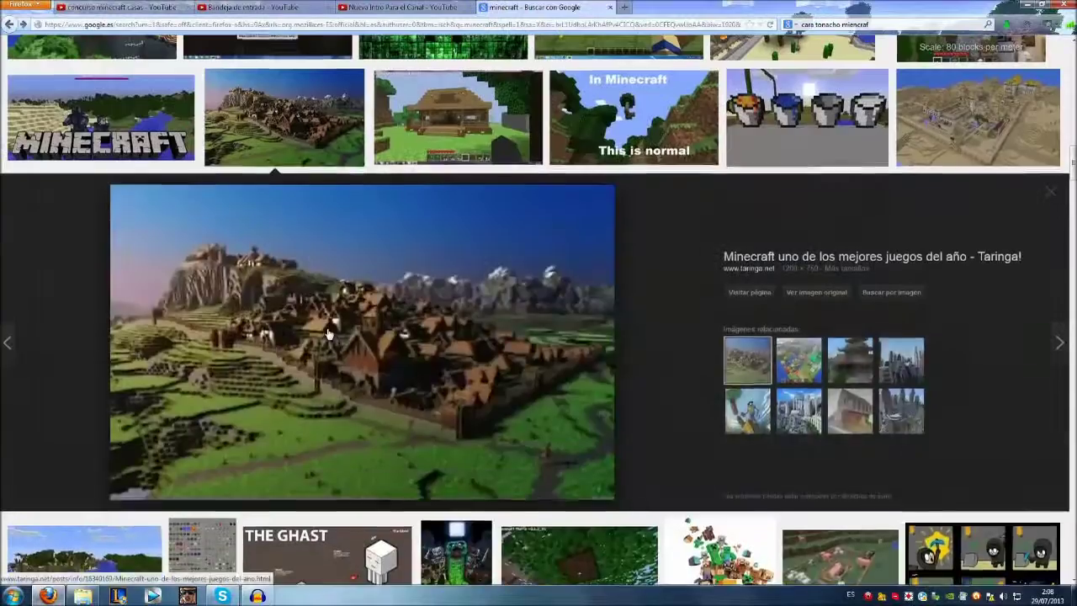
Bring up the Herramientas de búsqueda filters for the minecraft results
{"action": "scroll", "coordinate": [140, 300], "scroll_direction": "down", "scroll_amount": 5}
{"action": "scroll", "coordinate": [140, 300], "scroll_direction": "down", "scroll_amount": 5}
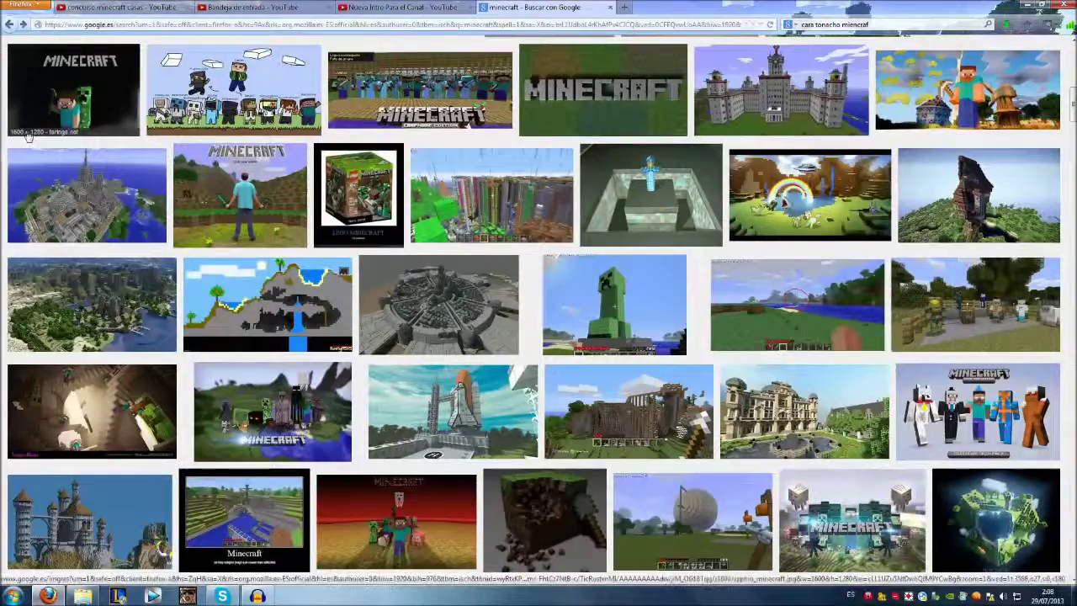
{"action": "scroll", "coordinate": [327, 100], "scroll_direction": "up", "scroll_amount": 10}
{"action": "left_click", "coordinate": [326, 102]}
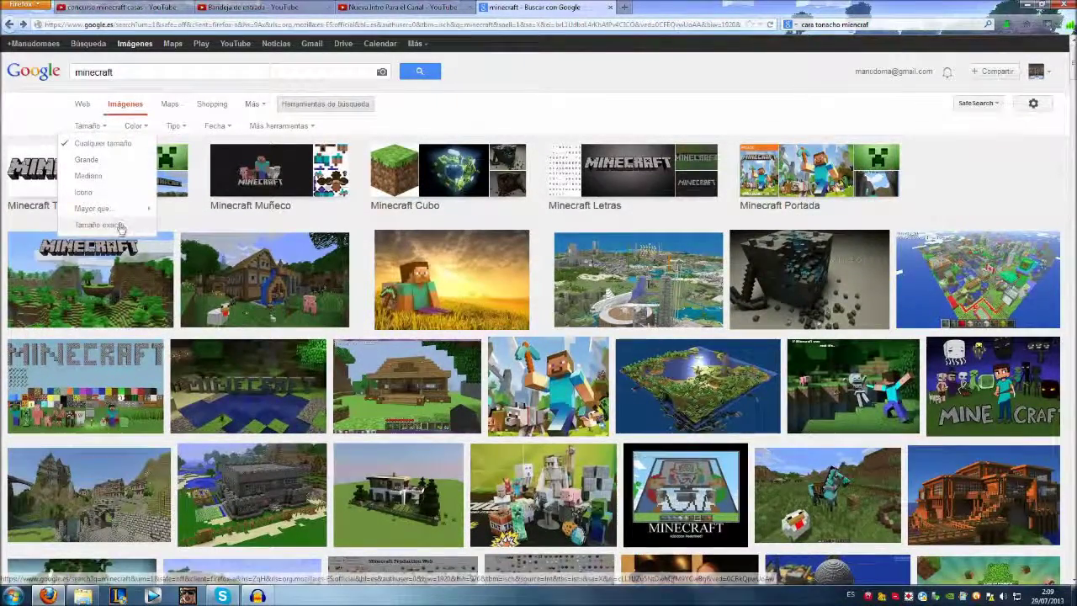
Filter results to exact size Ancho 2560 × Alto 1600, matching the wallpaper's dimensions
{"action": "left_click", "coordinate": [92, 224]}
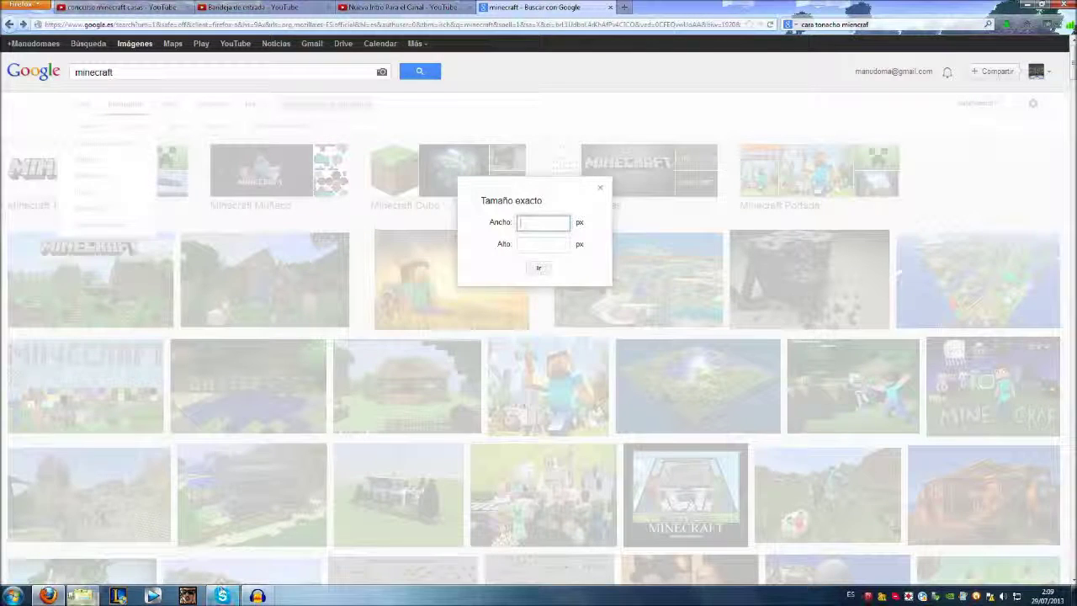
{"action": "key", "text": "alt+Tab"}
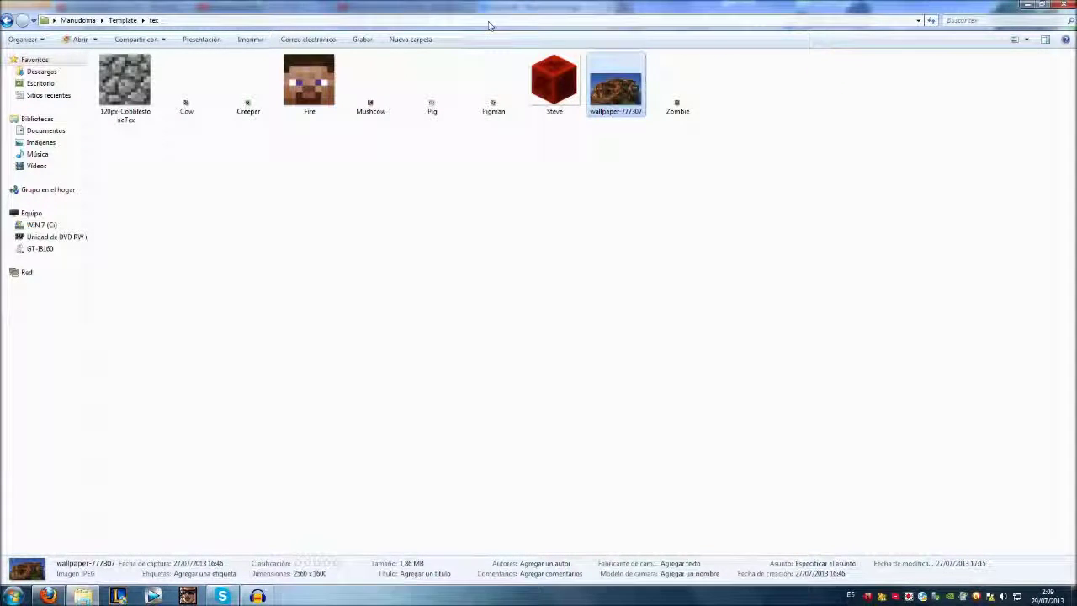
{"action": "double_click", "coordinate": [539, 5]}
{"action": "key", "text": "alt+Tab"}
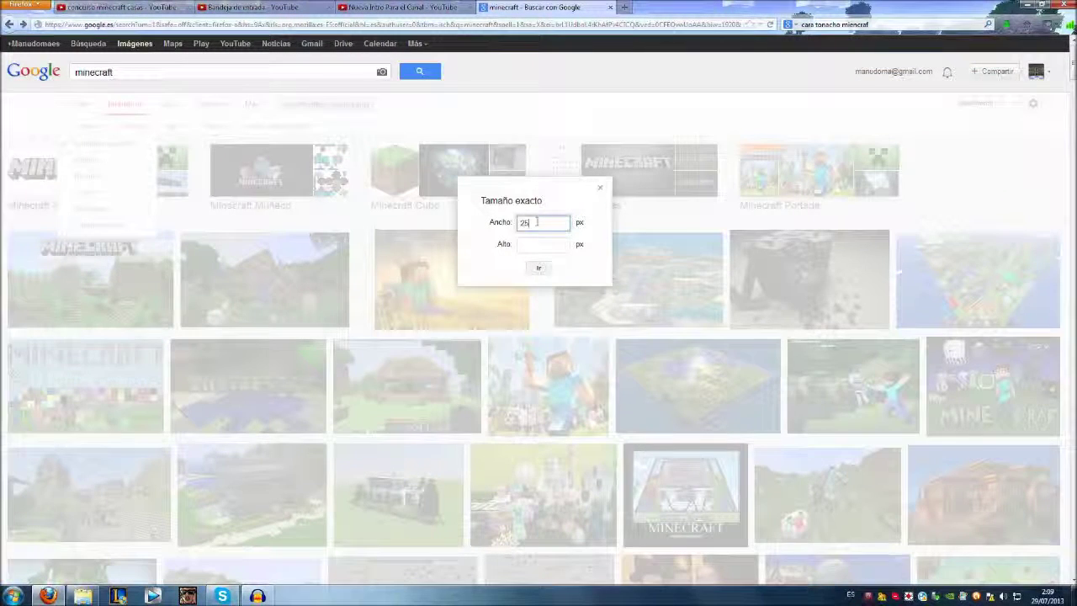
{"action": "type", "text": "60"}
{"action": "left_click", "coordinate": [540, 242]}
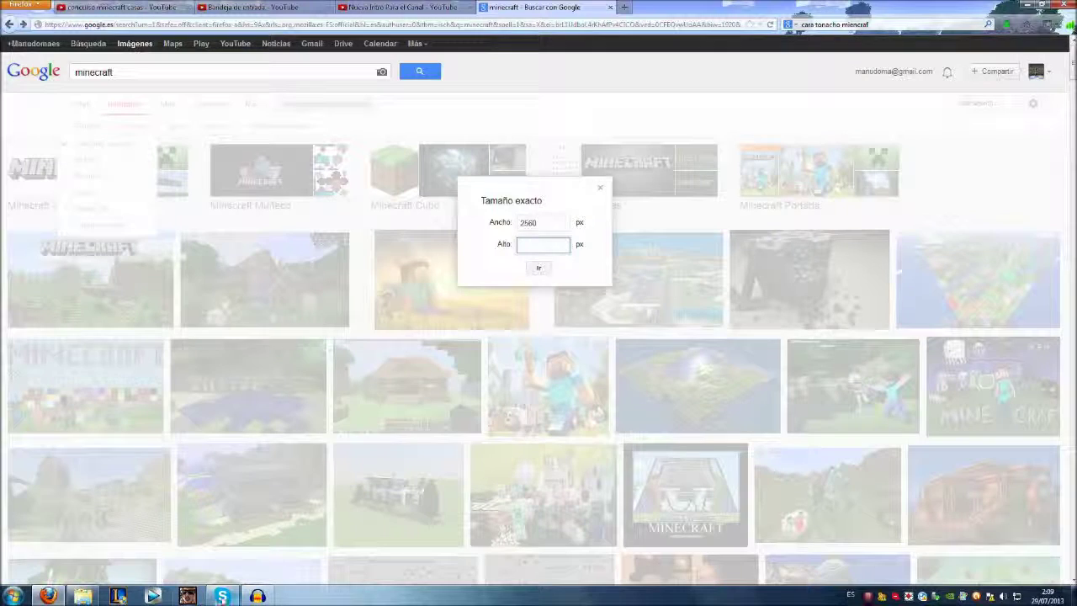
{"action": "left_click", "coordinate": [84, 595]}
{"action": "left_click", "coordinate": [84, 595]}
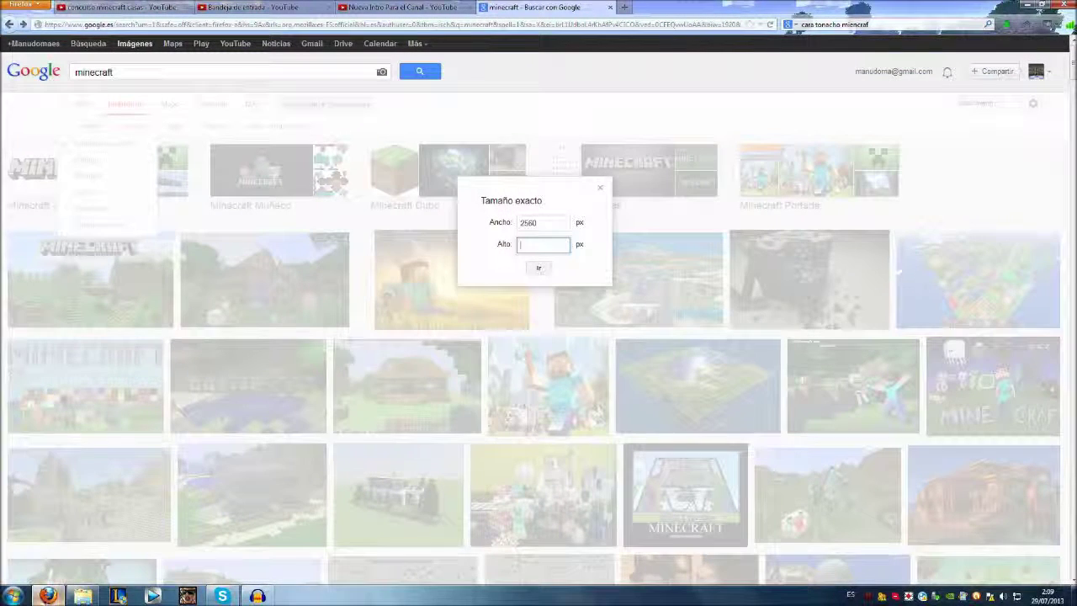
{"action": "left_click", "coordinate": [84, 595]}
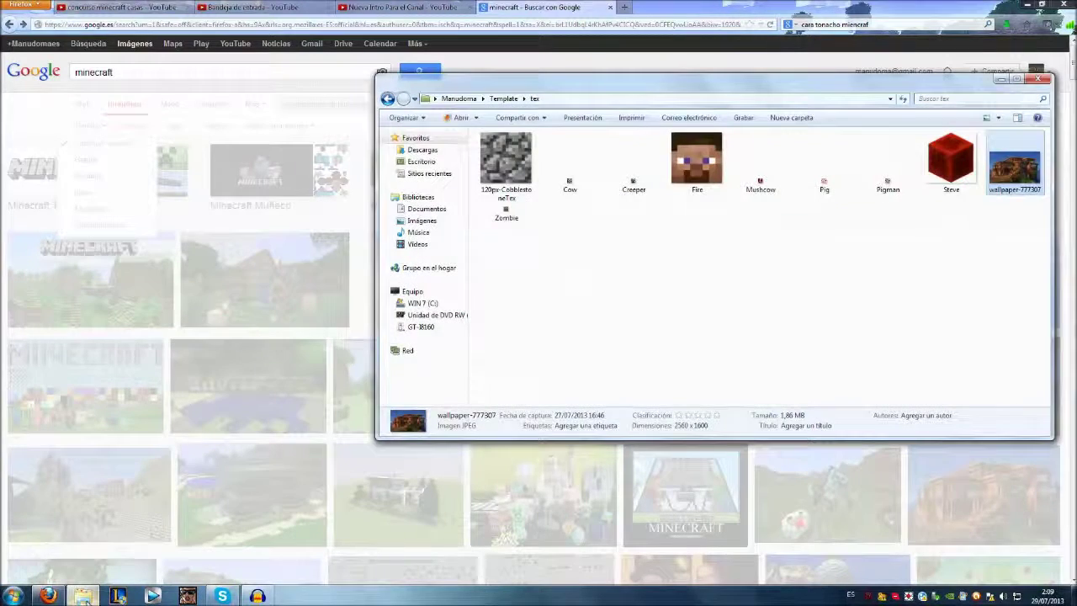
{"action": "left_click", "coordinate": [669, 5]}
{"action": "type", "text": "1600"}
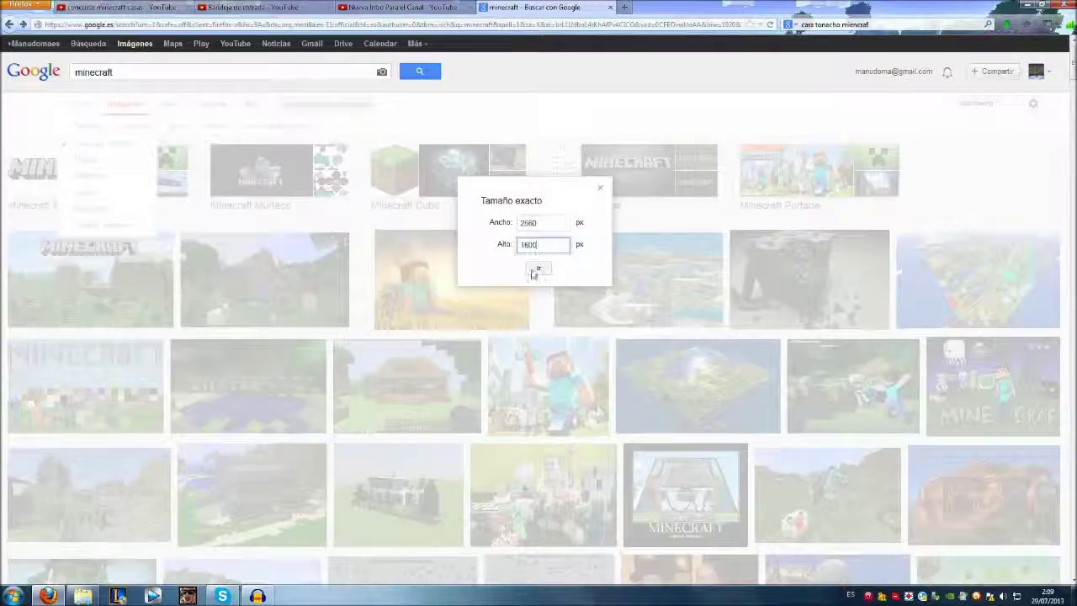
{"action": "left_click", "coordinate": [534, 270]}
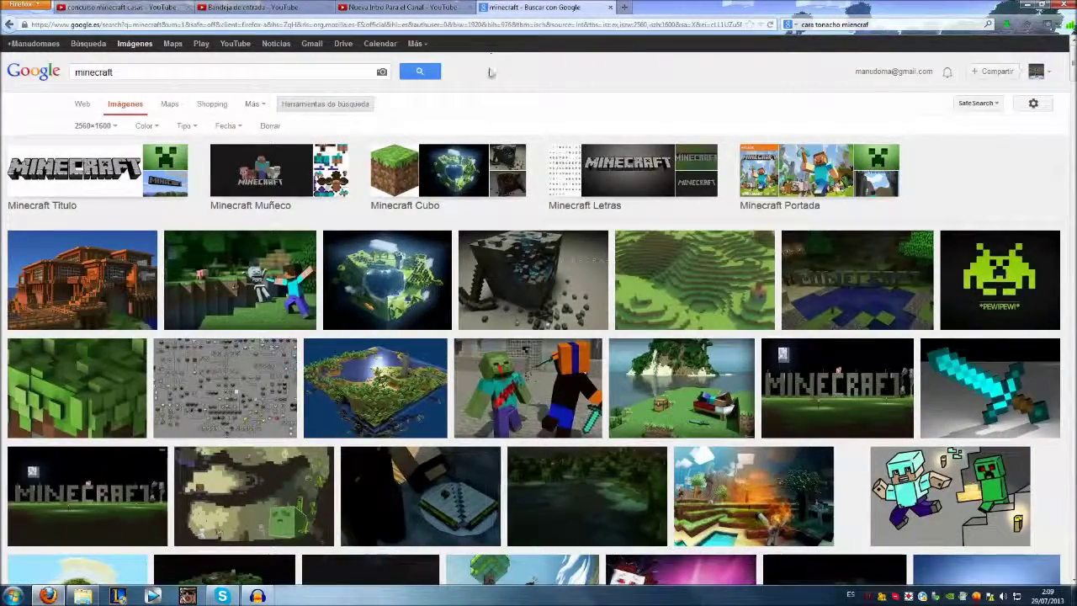
Find the Minecraft house image and load its full-size 2560×1600 original
{"action": "scroll", "coordinate": [509, 93], "scroll_direction": "down", "scroll_amount": 5}
{"action": "scroll", "coordinate": [515, 106], "scroll_direction": "down", "scroll_amount": 1}
{"action": "scroll", "coordinate": [515, 106], "scroll_direction": "down", "scroll_amount": 2}
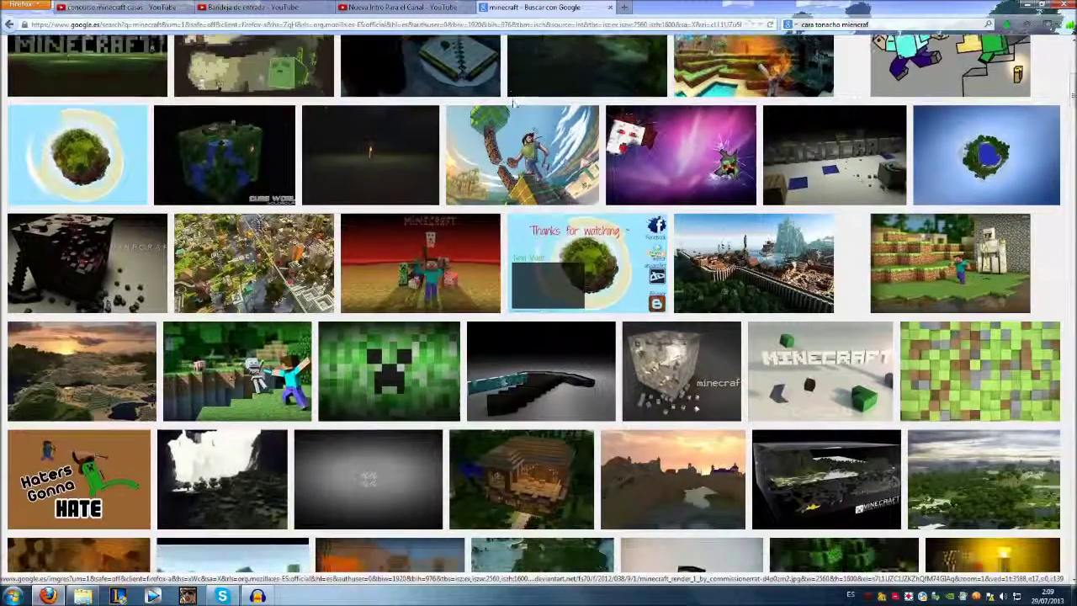
{"action": "scroll", "coordinate": [515, 104], "scroll_direction": "down", "scroll_amount": 1}
{"action": "scroll", "coordinate": [515, 105], "scroll_direction": "down", "scroll_amount": 1}
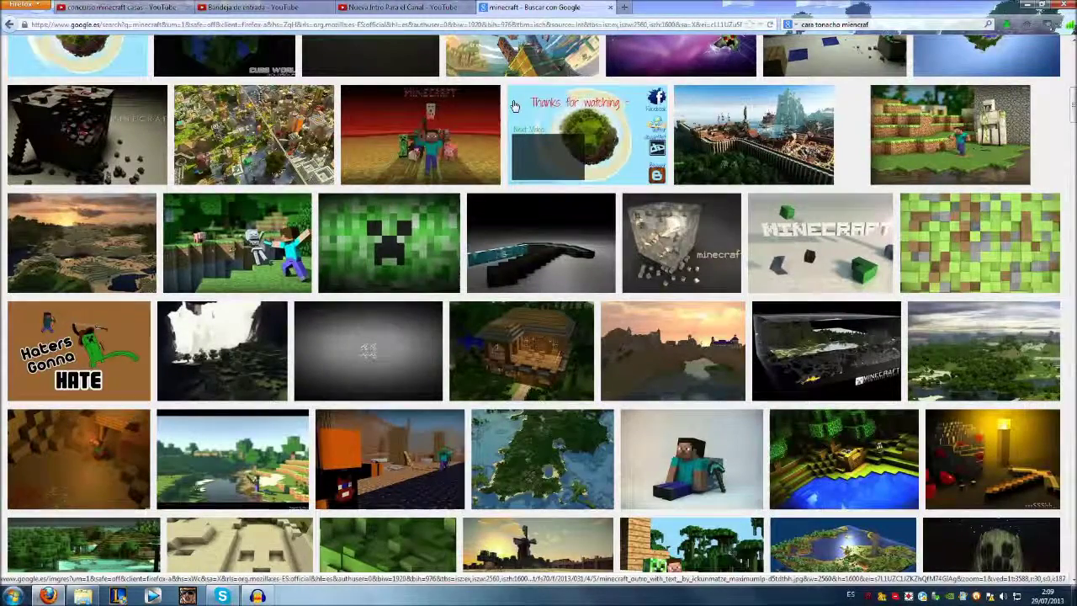
{"action": "scroll", "coordinate": [514, 105], "scroll_direction": "down", "scroll_amount": 3}
{"action": "scroll", "coordinate": [515, 105], "scroll_direction": "up", "scroll_amount": 1}
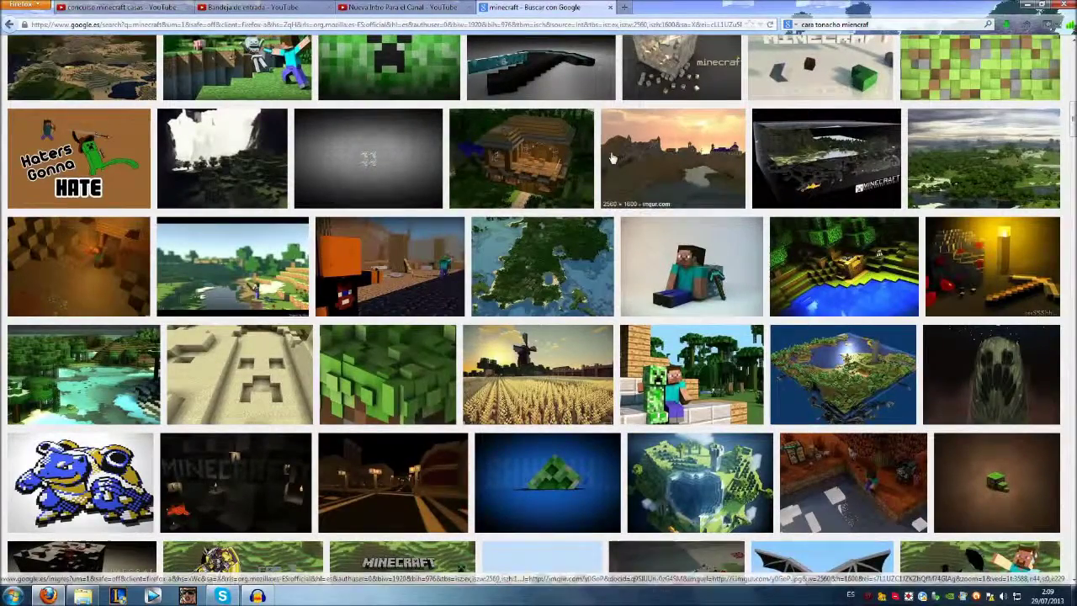
{"action": "left_click", "coordinate": [517, 164]}
{"action": "left_click", "coordinate": [811, 336]}
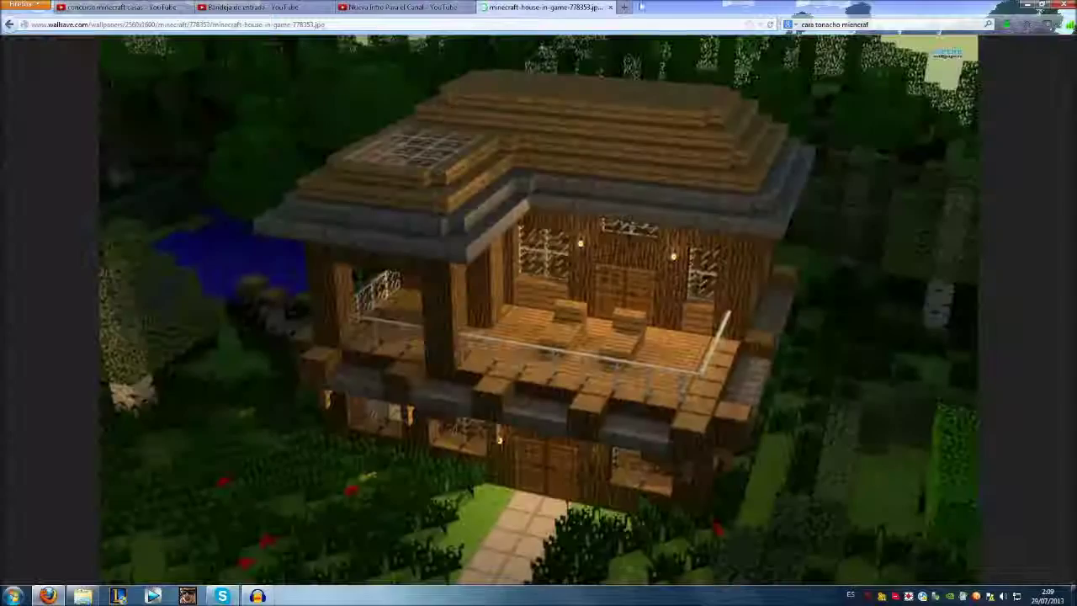
Save the house wallpaper over wallpaper-777307 in the tex folder, confirming the replacement
{"action": "right_click", "coordinate": [492, 185]}
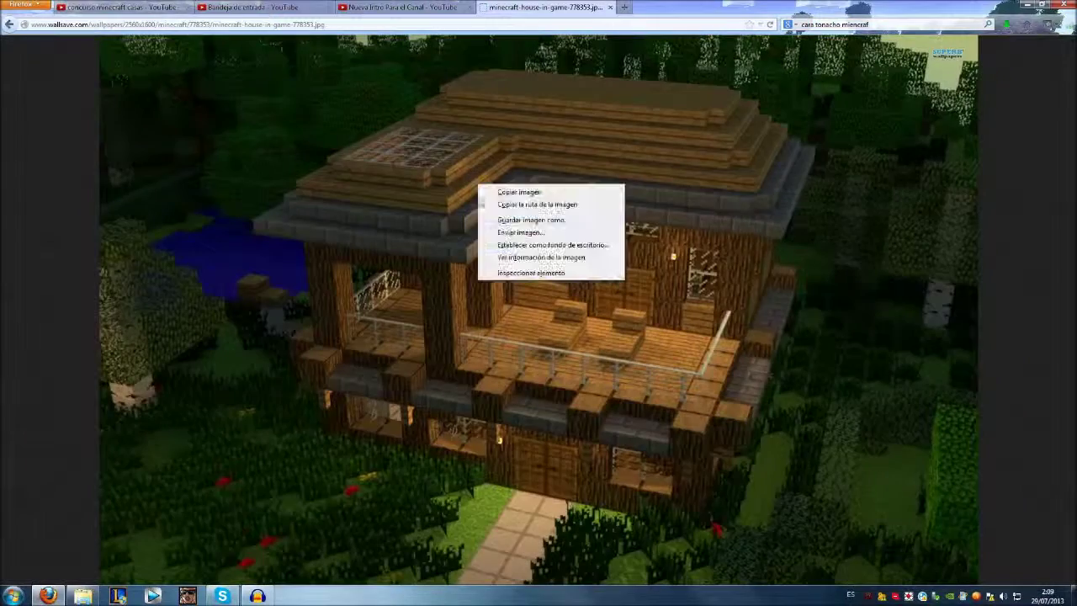
{"action": "left_click", "coordinate": [500, 223]}
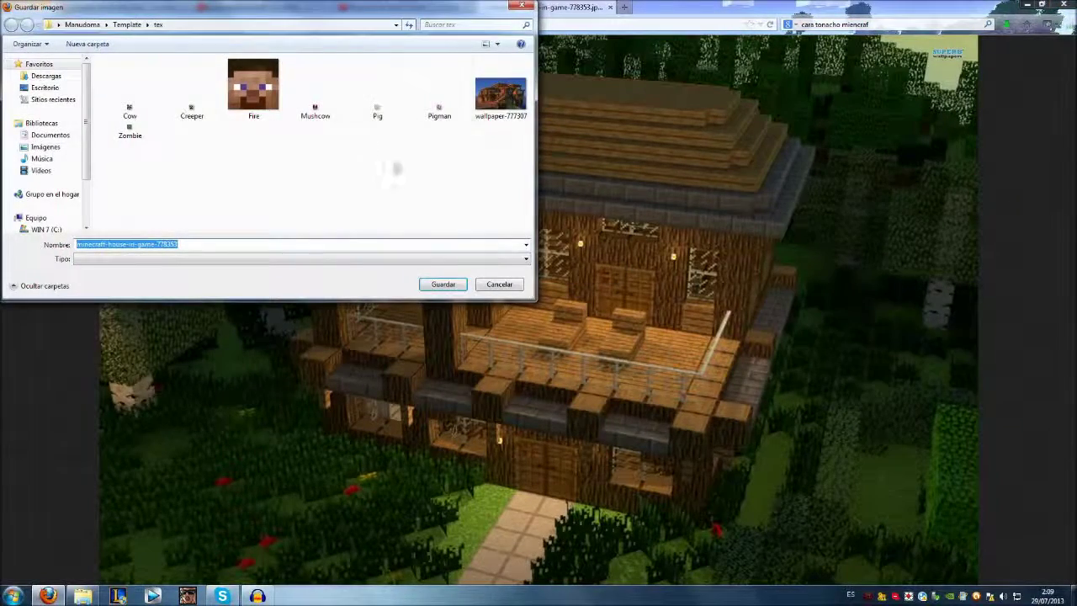
{"action": "left_click", "coordinate": [501, 90]}
{"action": "left_click", "coordinate": [444, 284]}
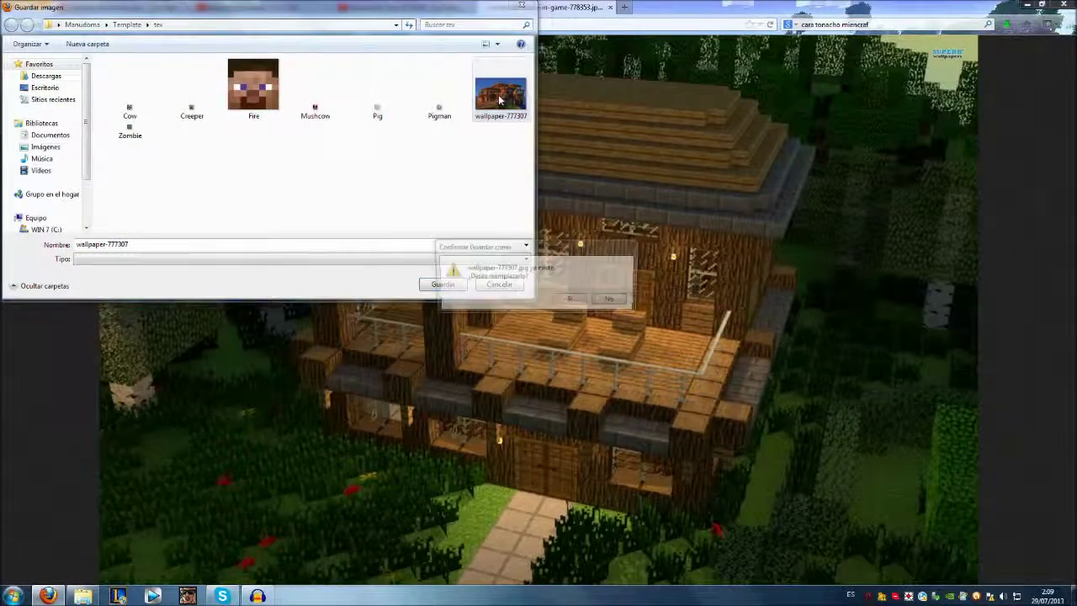
{"action": "left_click", "coordinate": [572, 301]}
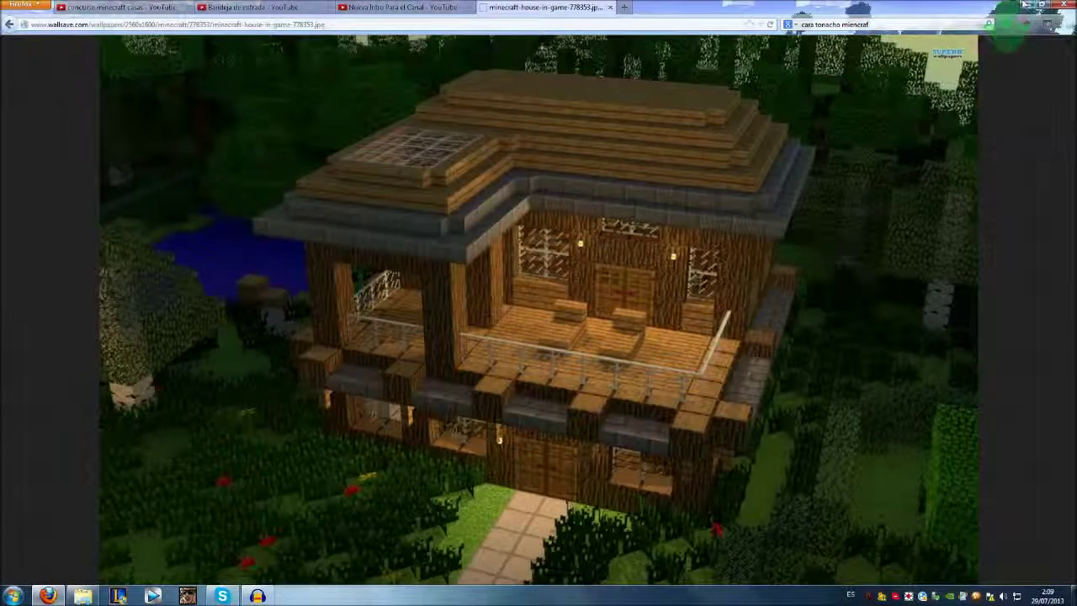
{"action": "left_click", "coordinate": [1024, 6]}
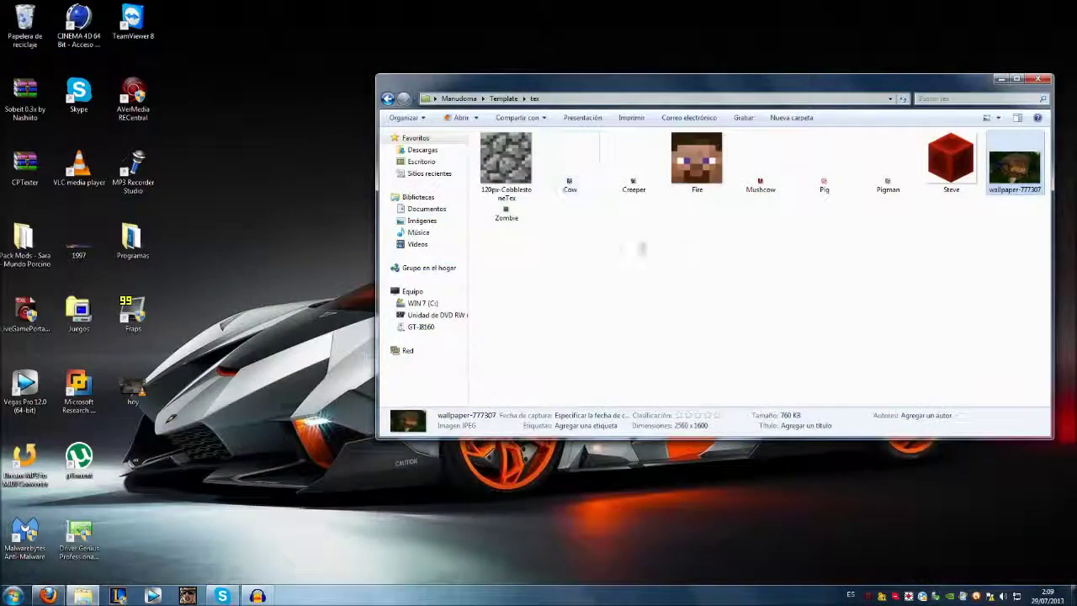
Open wallpaper-777307 from the tex folder in Adobe Photoshop via Abrir con
{"action": "right_click", "coordinate": [1005, 175]}
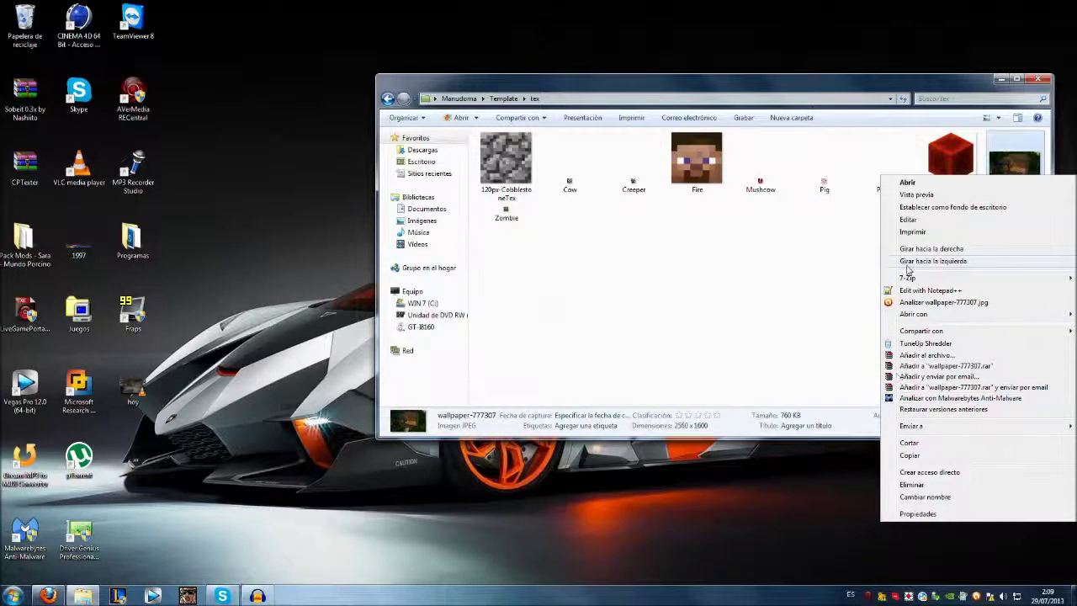
{"action": "mouse_move", "coordinate": [914, 314]}
{"action": "left_click", "coordinate": [814, 320]}
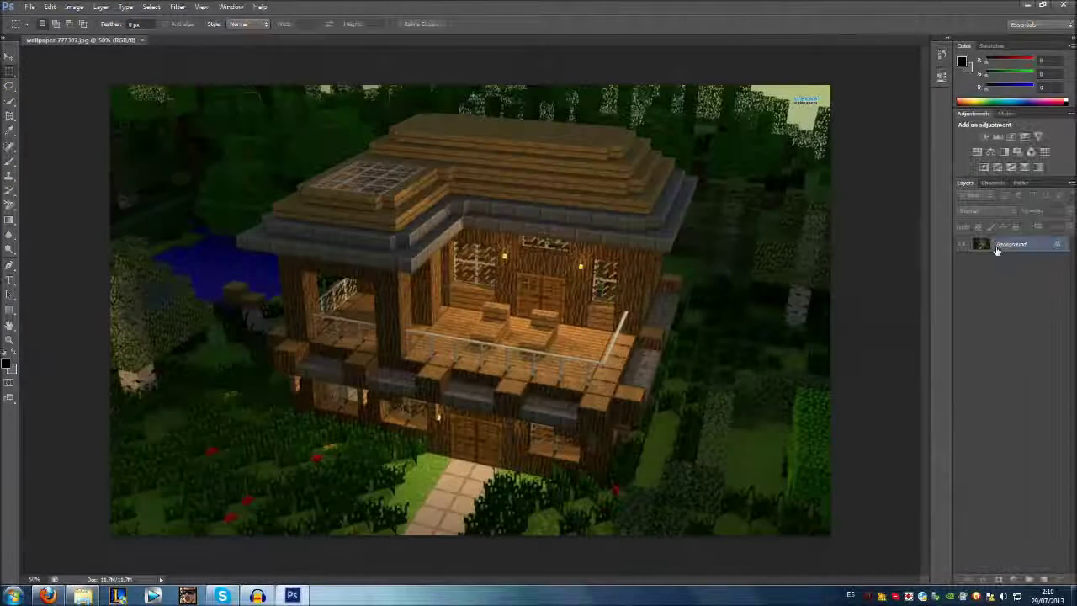
Dismiss the shortcuts error and convert the locked Background into Layer 0
{"action": "left_click", "coordinate": [541, 227]}
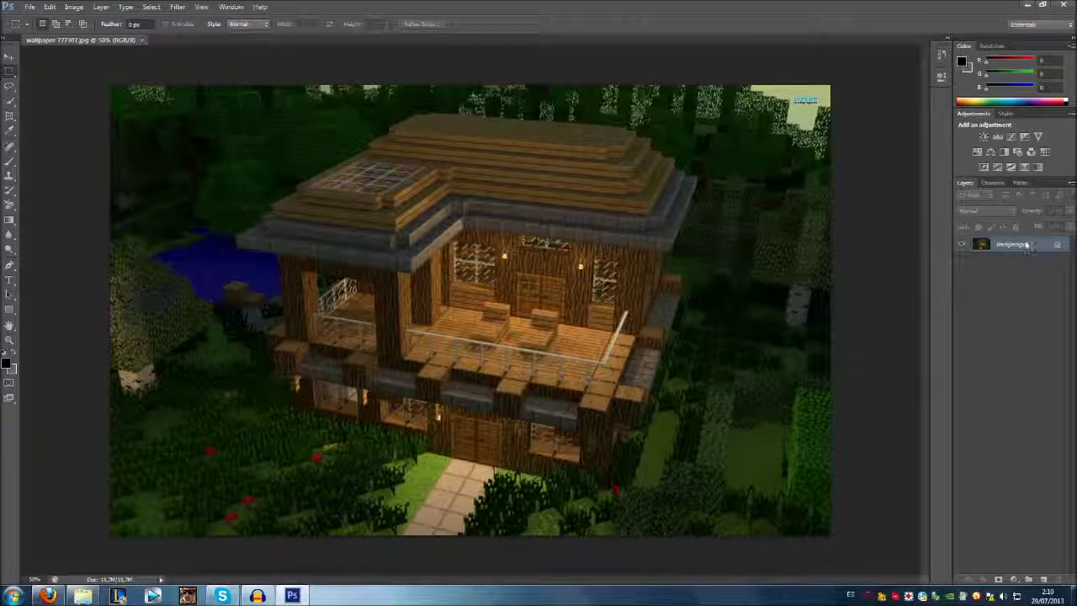
{"action": "double_click", "coordinate": [1014, 245]}
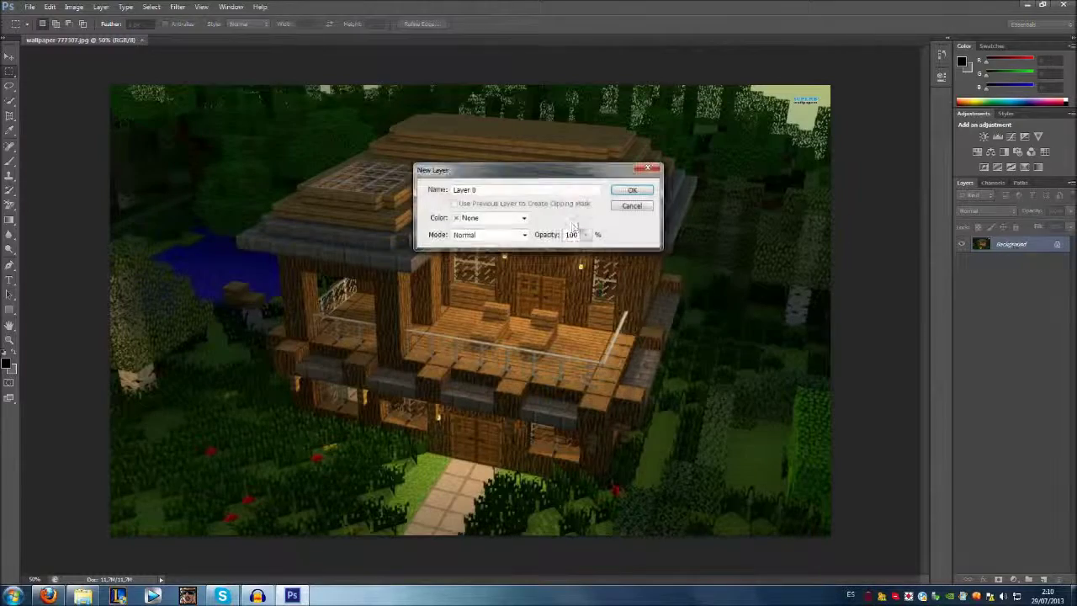
{"action": "left_click", "coordinate": [633, 186]}
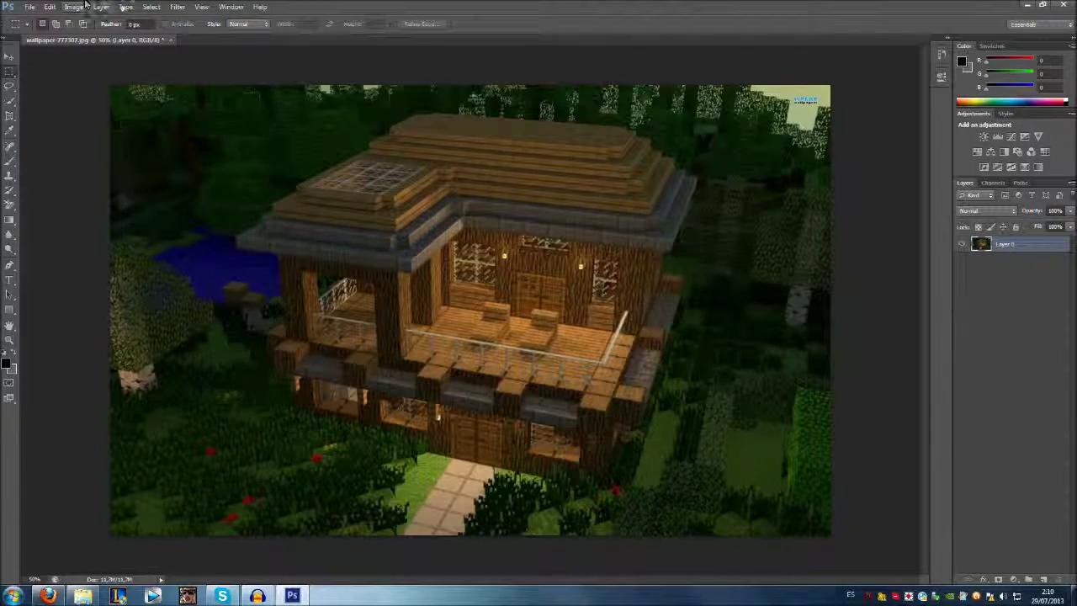
Preview the Stylize > Trace Contour filter at another level, then cancel it
{"action": "left_click", "coordinate": [177, 6]}
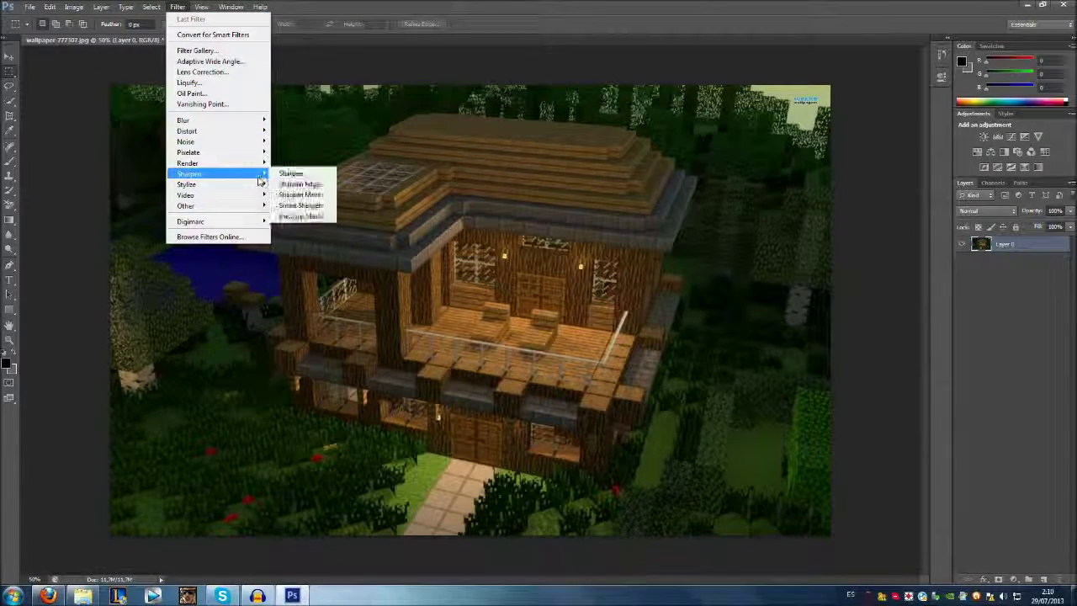
{"action": "mouse_move", "coordinate": [188, 184]}
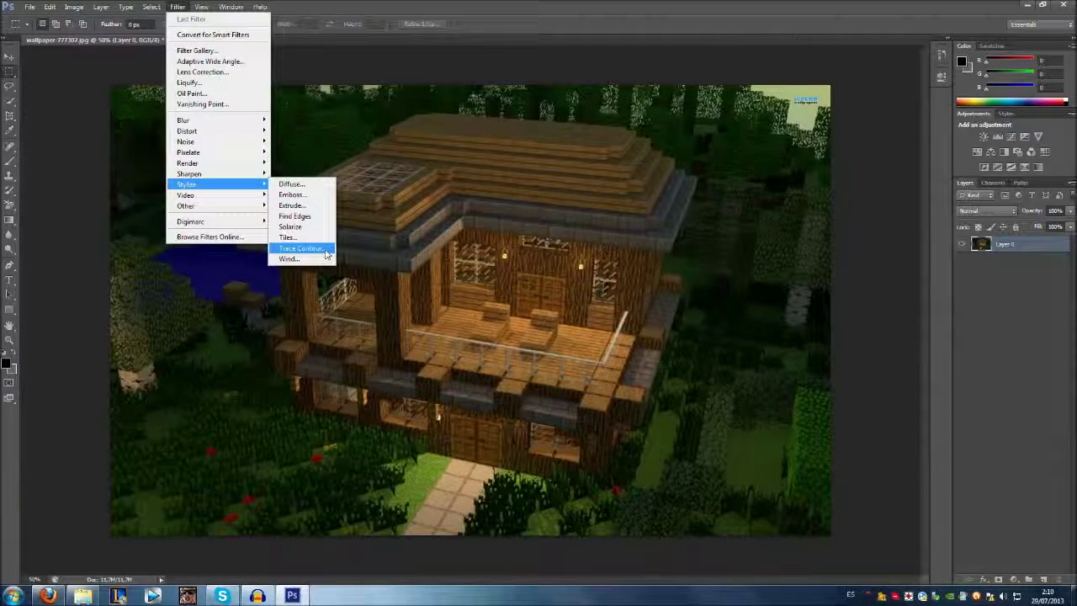
{"action": "left_click", "coordinate": [323, 249]}
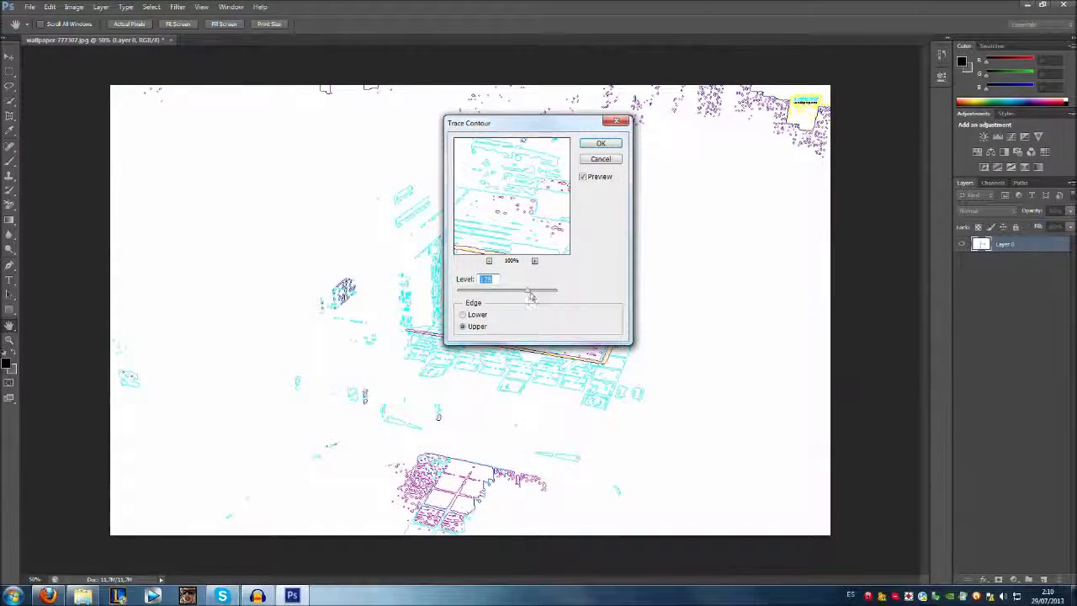
{"action": "left_click", "coordinate": [459, 295]}
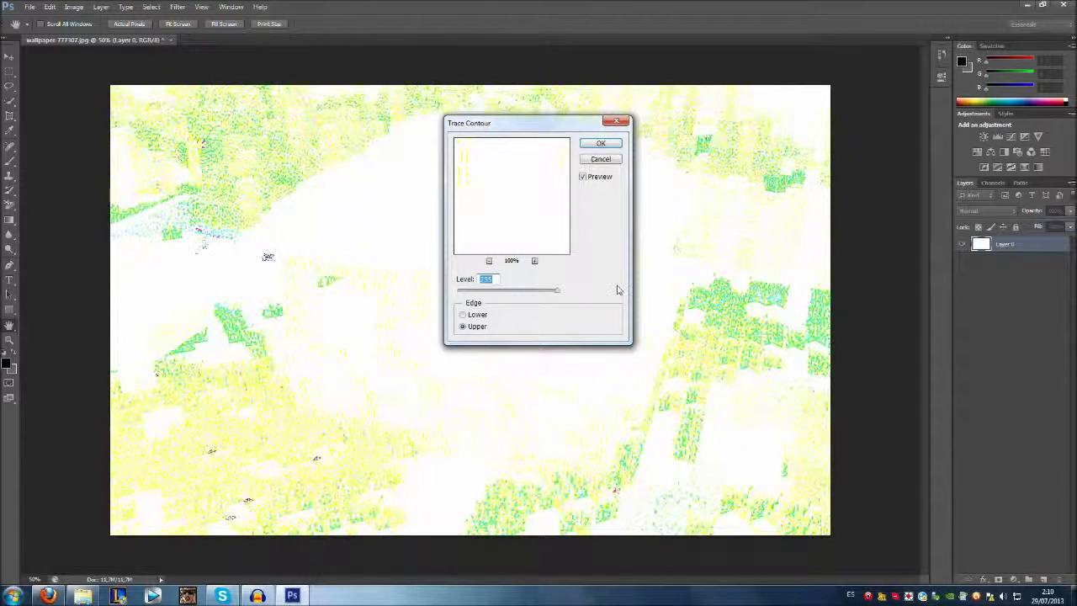
{"action": "left_click", "coordinate": [599, 159]}
Apply Extrude with depth 2, level-based, solid front faces and masked incomplete blocks
{"action": "left_click", "coordinate": [201, 7]}
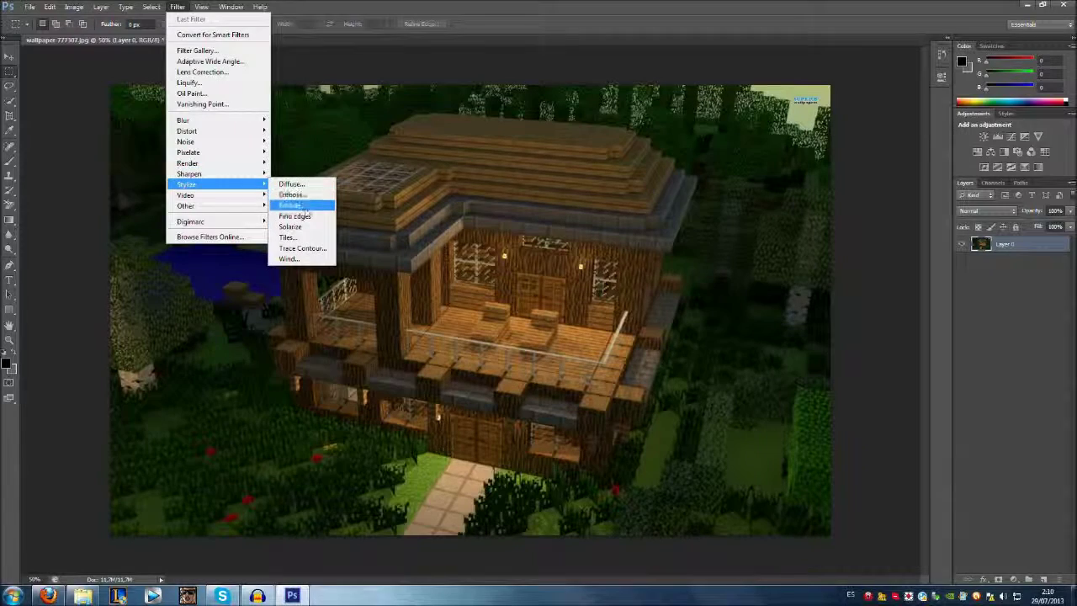
{"action": "mouse_move", "coordinate": [188, 185]}
{"action": "left_click", "coordinate": [294, 207]}
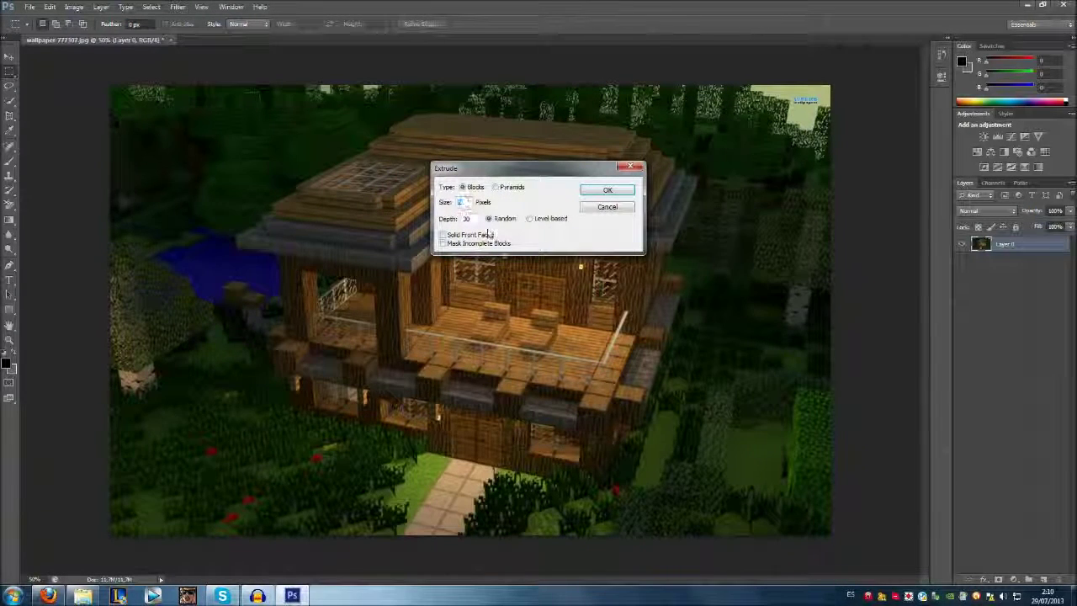
{"action": "double_click", "coordinate": [467, 218]}
{"action": "type", "text": "2"}
{"action": "left_click", "coordinate": [542, 220]}
{"action": "left_click", "coordinate": [442, 235]}
{"action": "left_click", "coordinate": [448, 244]}
{"action": "key", "text": "Return"}
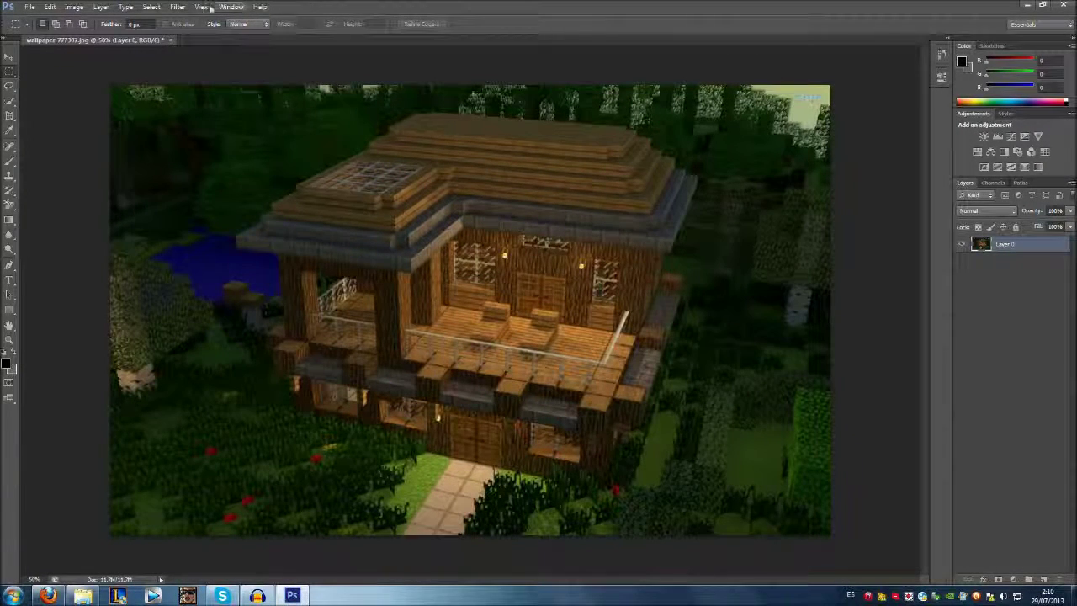
Preview the Emboss and Anisotropic Diffuse filters, discarding both
{"action": "left_click", "coordinate": [177, 7]}
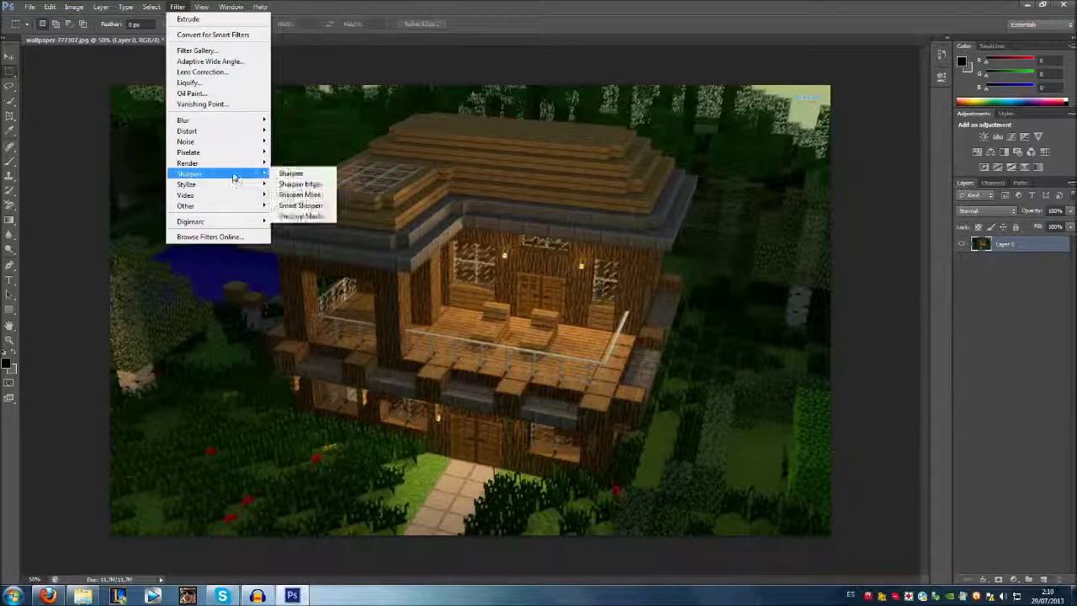
{"action": "mouse_move", "coordinate": [187, 184]}
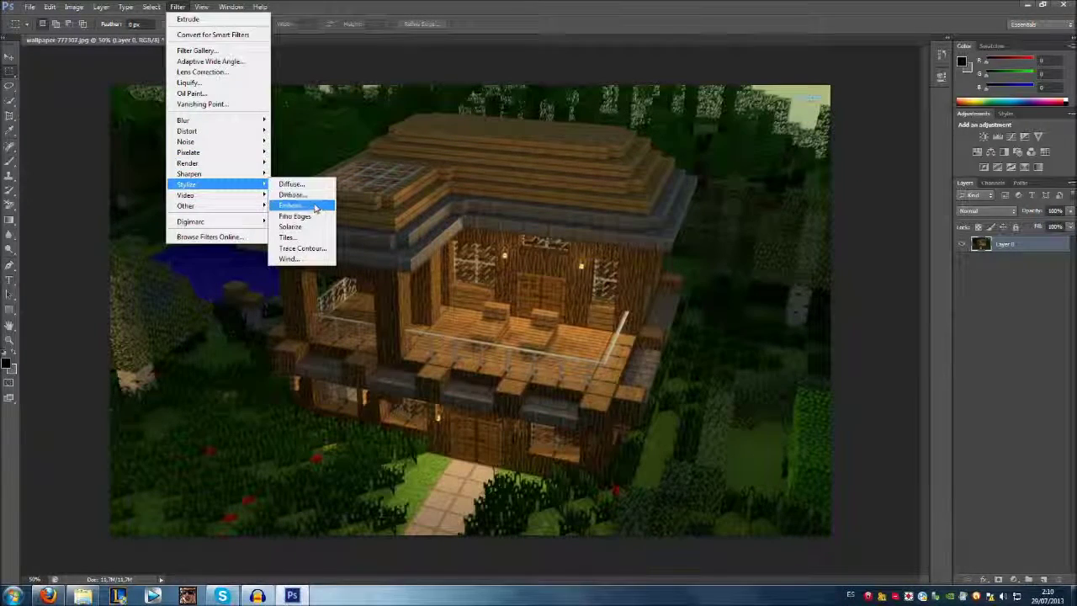
{"action": "left_click", "coordinate": [316, 207]}
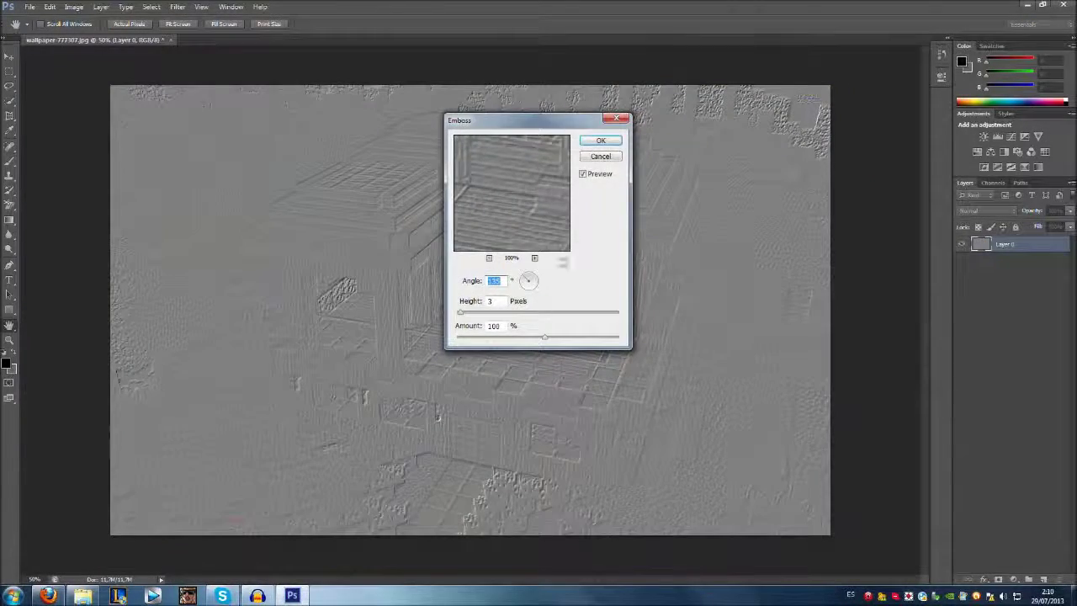
{"action": "left_click", "coordinate": [599, 157]}
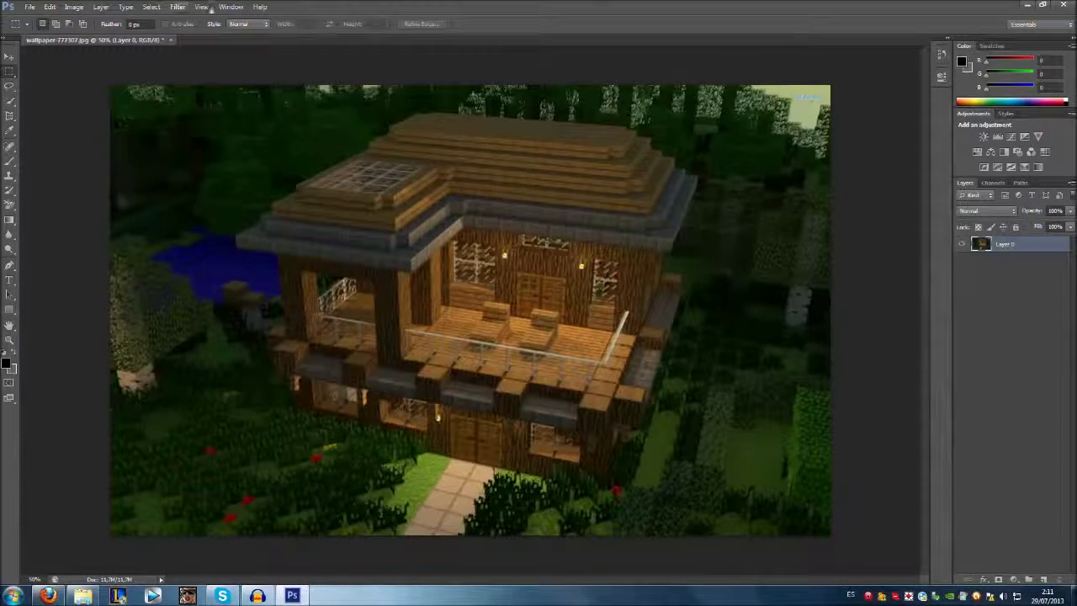
{"action": "left_click", "coordinate": [178, 7]}
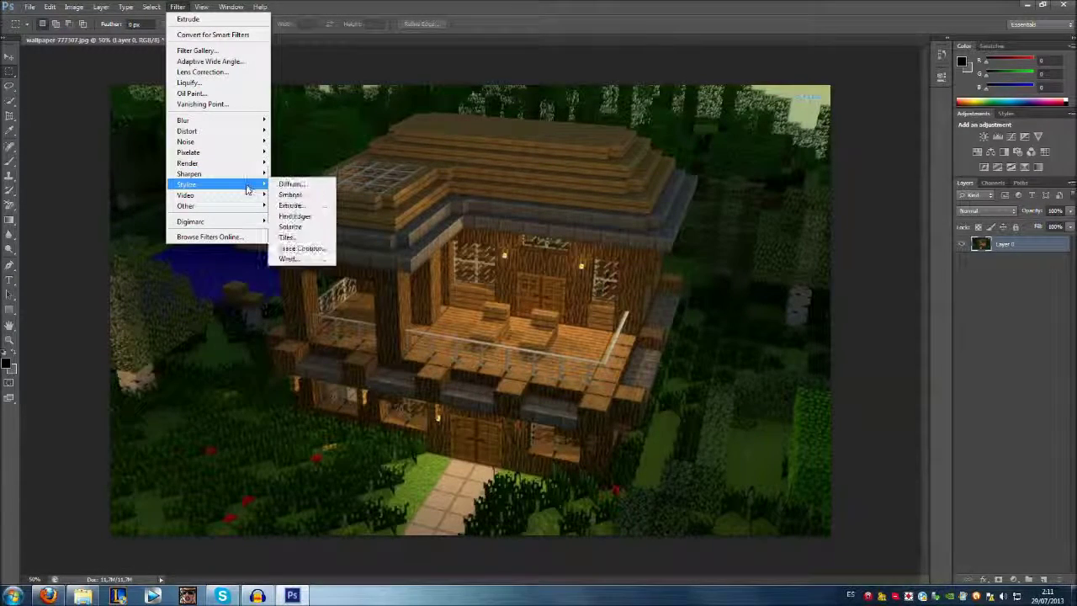
{"action": "left_click", "coordinate": [301, 184]}
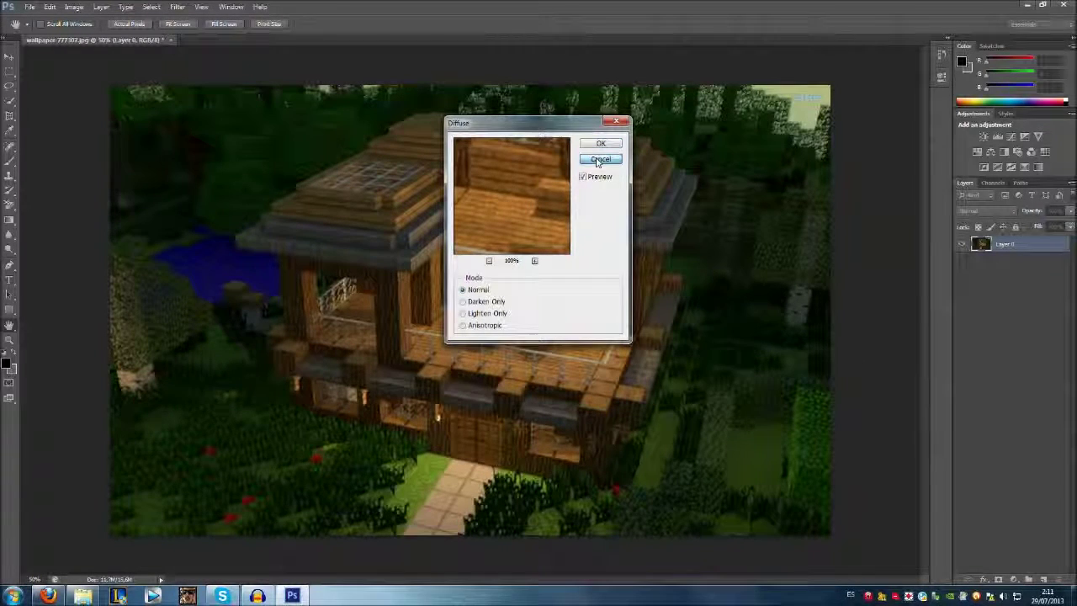
{"action": "left_click", "coordinate": [470, 328]}
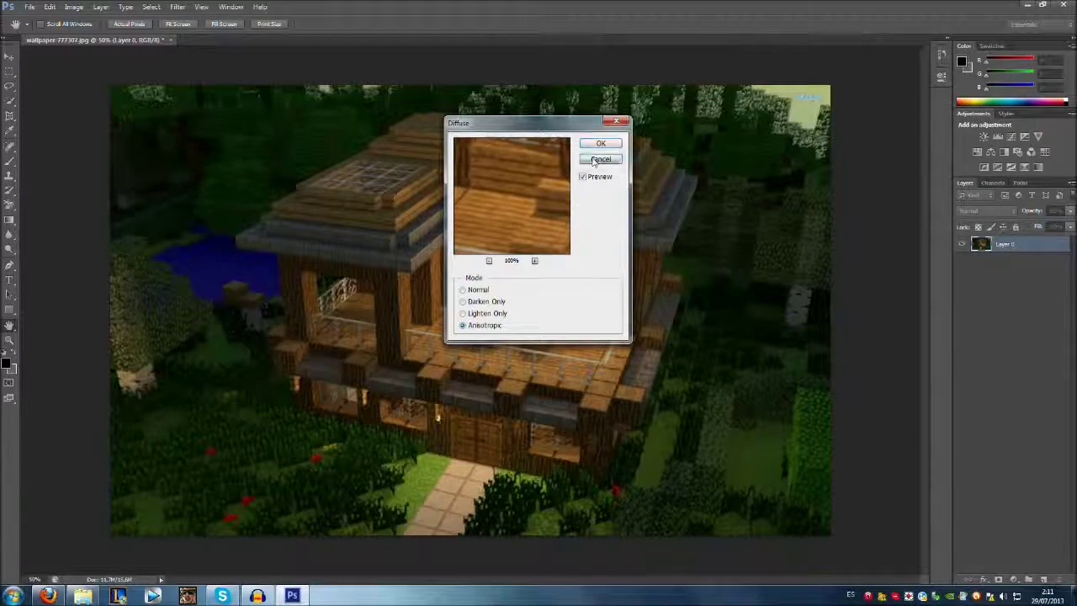
{"action": "left_click", "coordinate": [597, 159]}
Apply the Tiles filter with default settings, then undo it
{"action": "left_click", "coordinate": [178, 7]}
{"action": "mouse_move", "coordinate": [188, 184]}
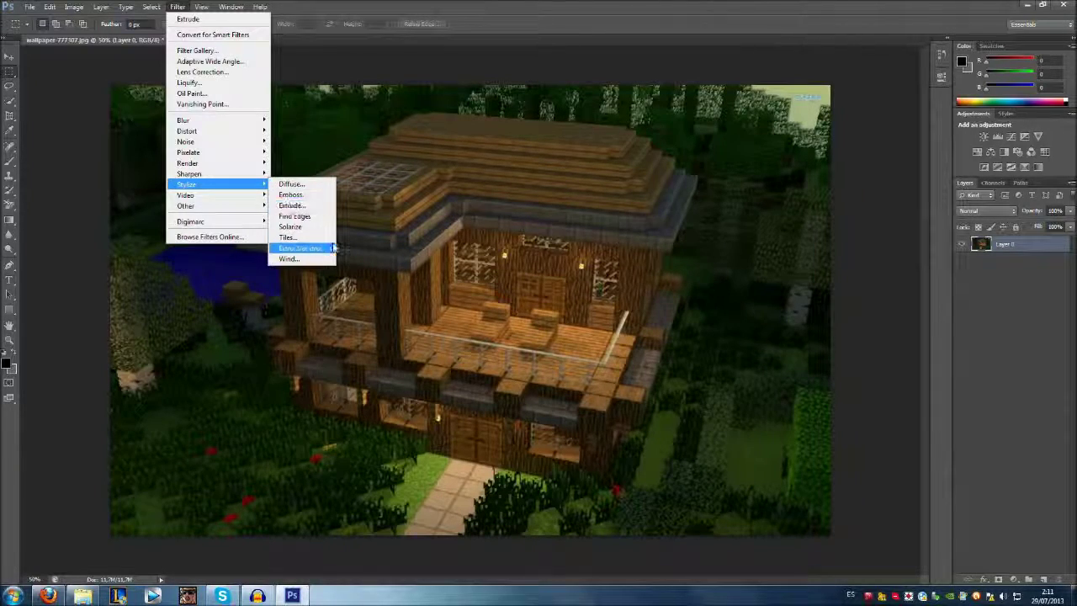
{"action": "left_click", "coordinate": [324, 239]}
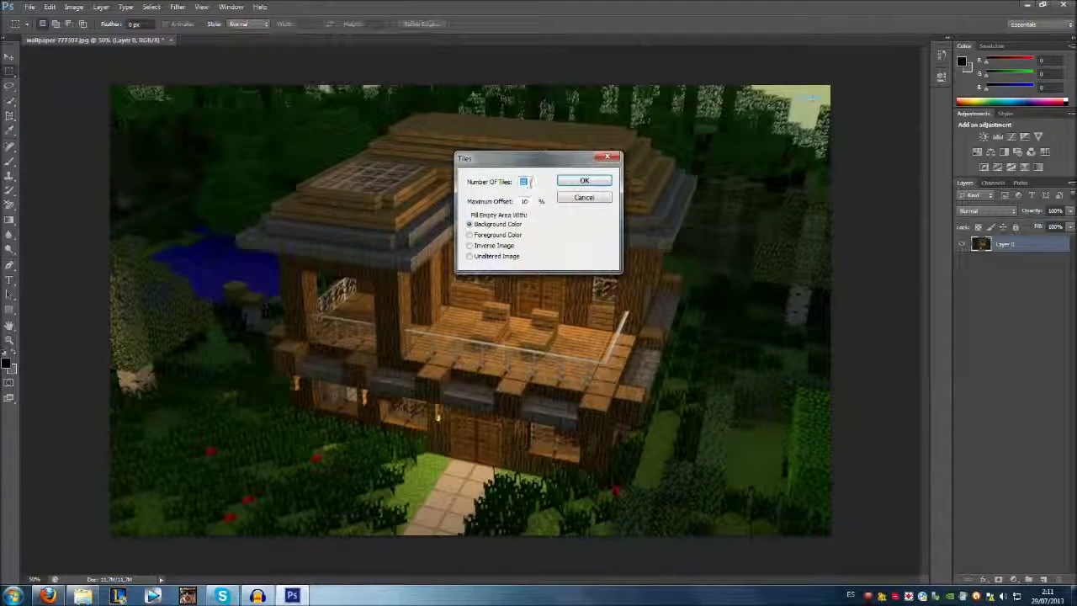
{"action": "left_click", "coordinate": [572, 185]}
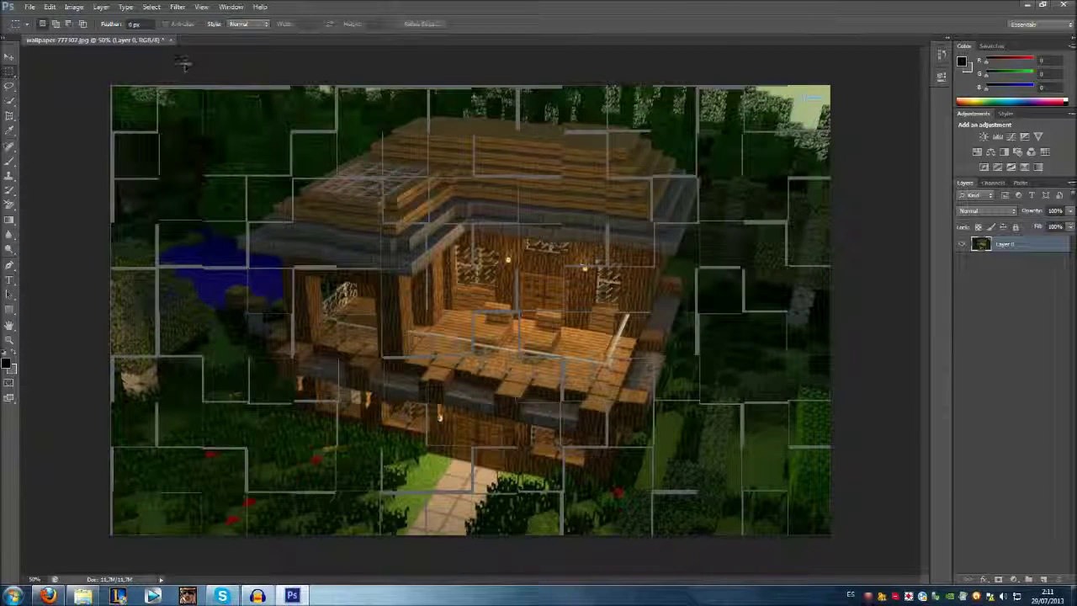
{"action": "left_click", "coordinate": [74, 6]}
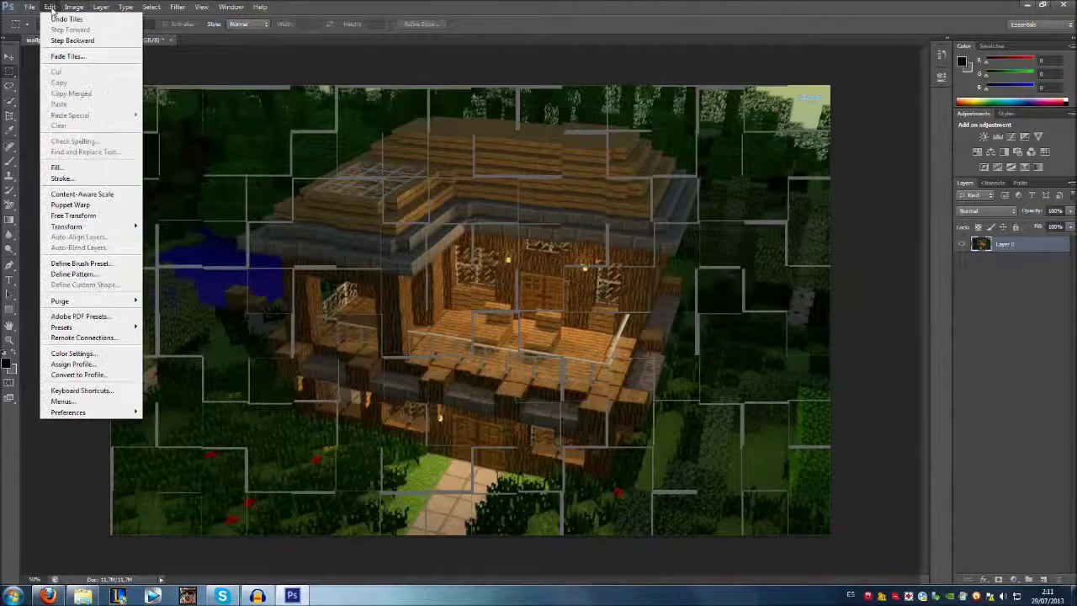
{"action": "left_click", "coordinate": [54, 18]}
Reapply Tiles with 10 tiles and 10% maximum offset, then close the image
{"action": "left_click", "coordinate": [178, 7]}
{"action": "mouse_move", "coordinate": [187, 184]}
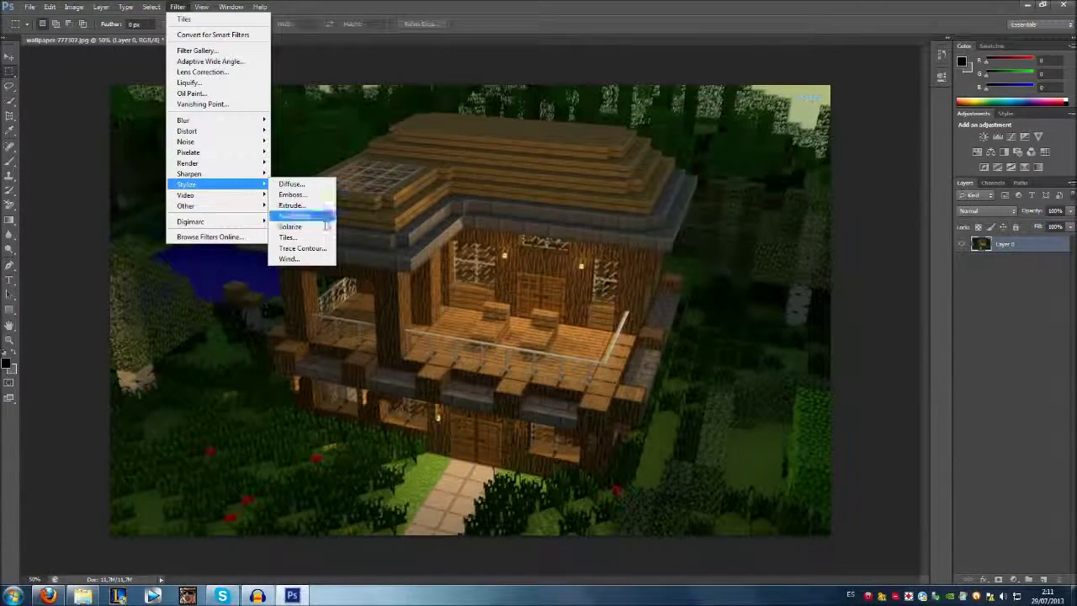
{"action": "left_click", "coordinate": [289, 237]}
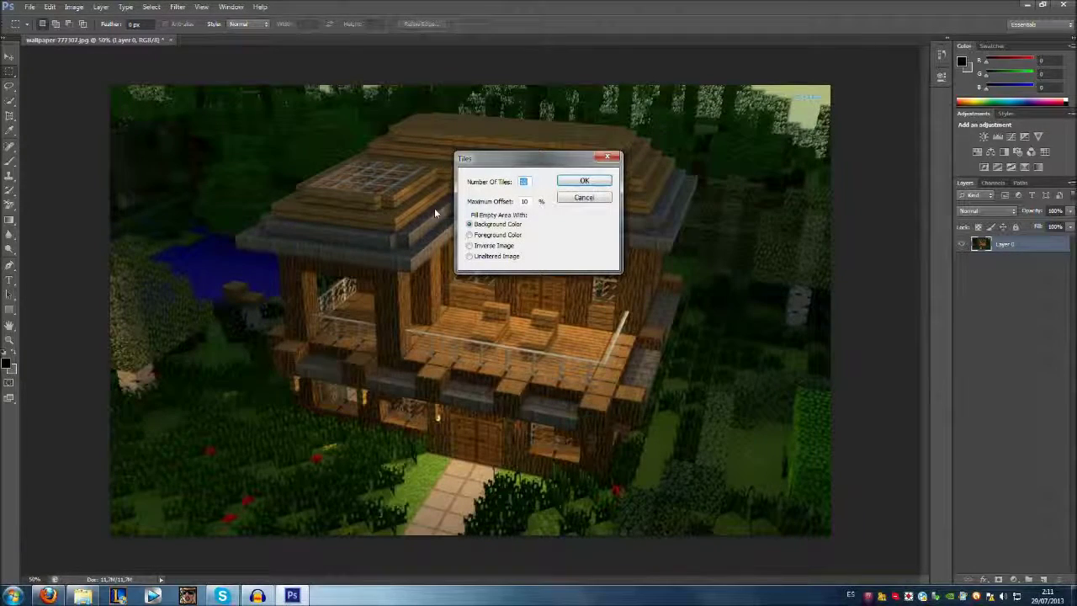
{"action": "type", "text": "10"}
{"action": "key", "text": "BackSpace"}
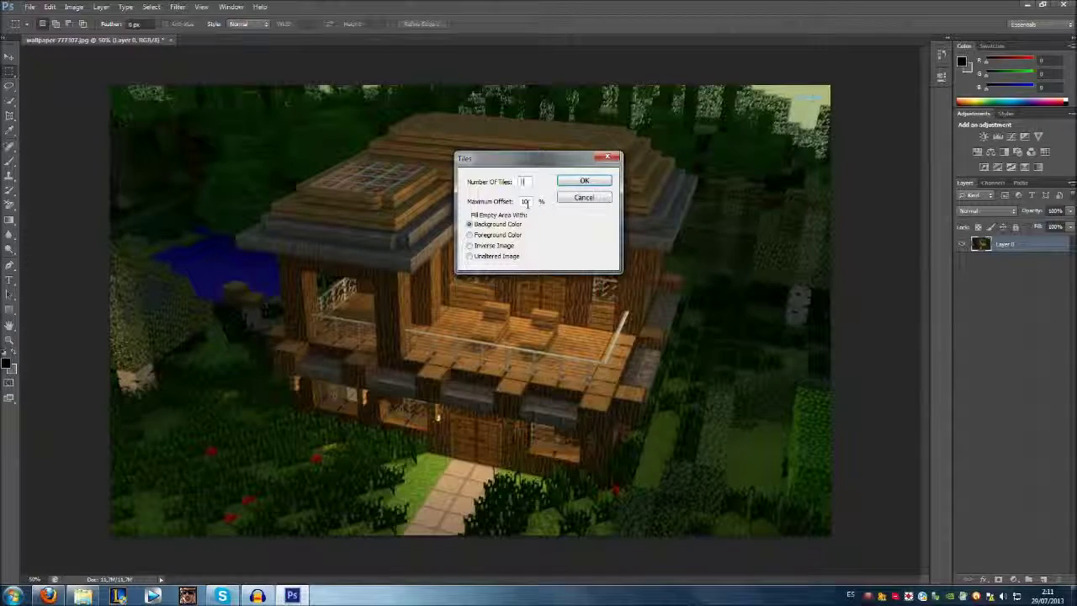
{"action": "double_click", "coordinate": [524, 201]}
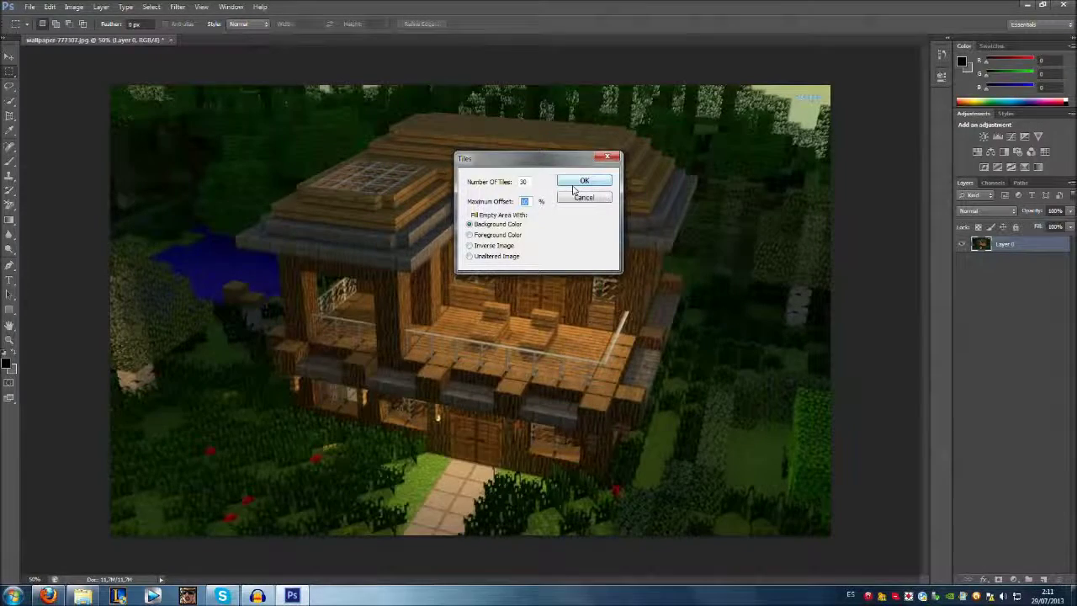
{"action": "left_click", "coordinate": [582, 181]}
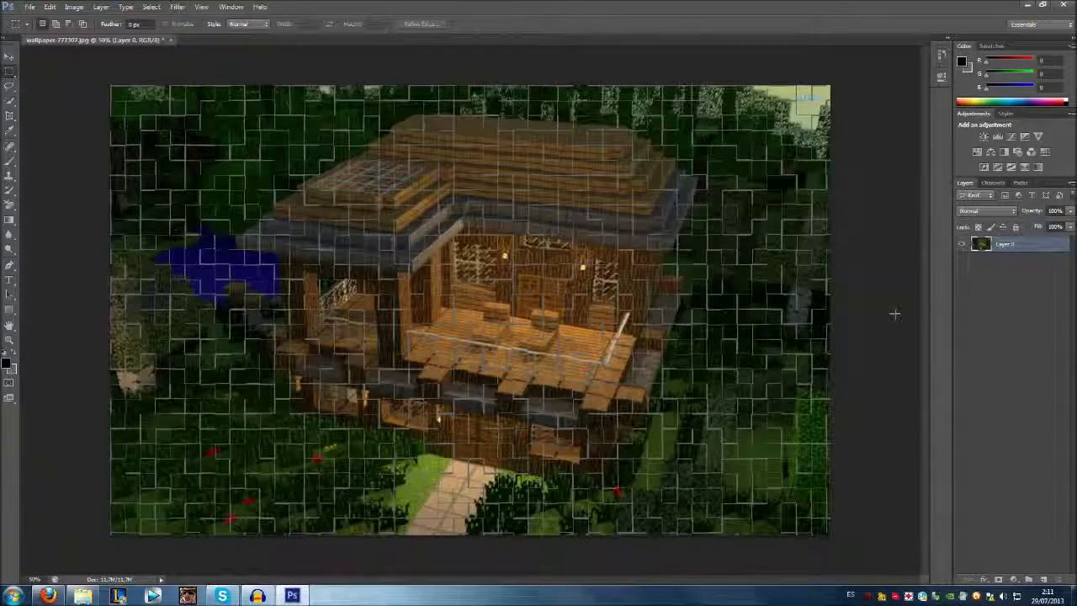
{"action": "key", "text": "ctrl+w"}
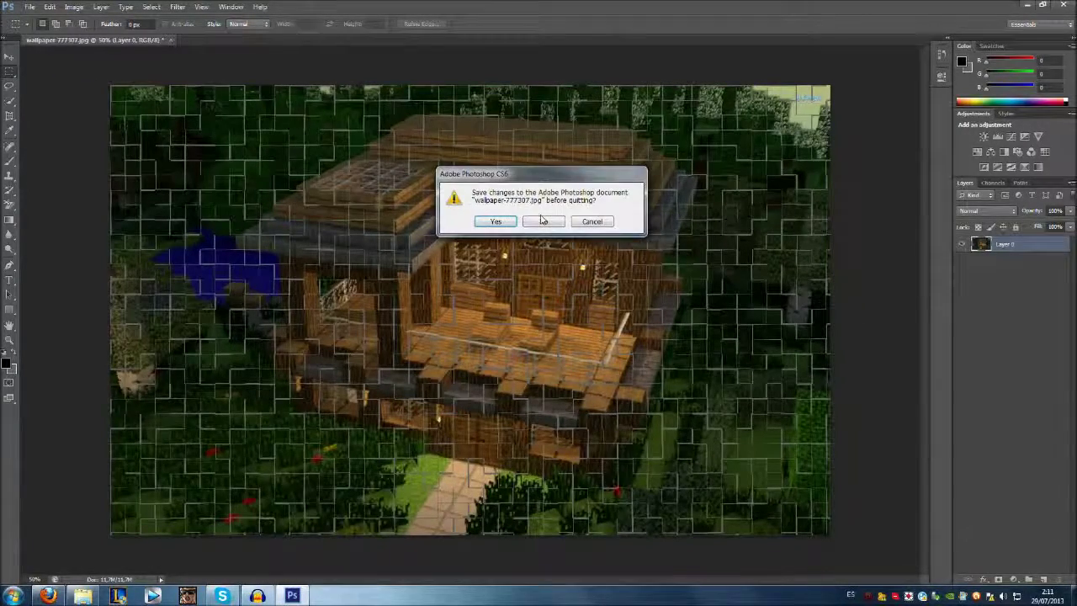
Save the image as wallpaper-777307.jpg in tex, replacing it, at Maximum JPEG quality, and close it
{"action": "key", "text": "Escape"}
{"action": "left_click", "coordinate": [29, 7]}
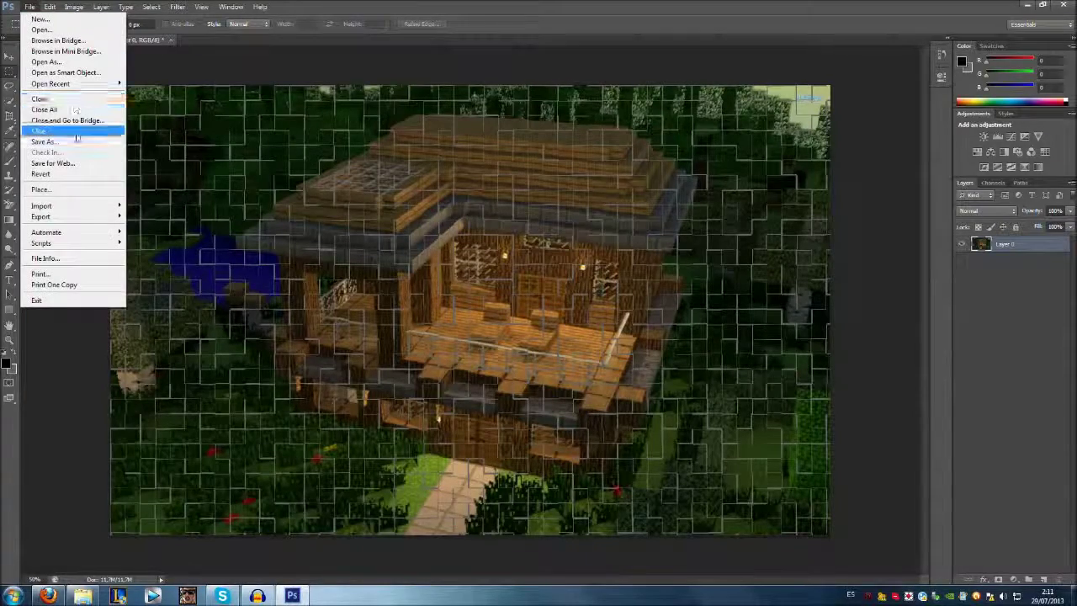
{"action": "left_click", "coordinate": [74, 141]}
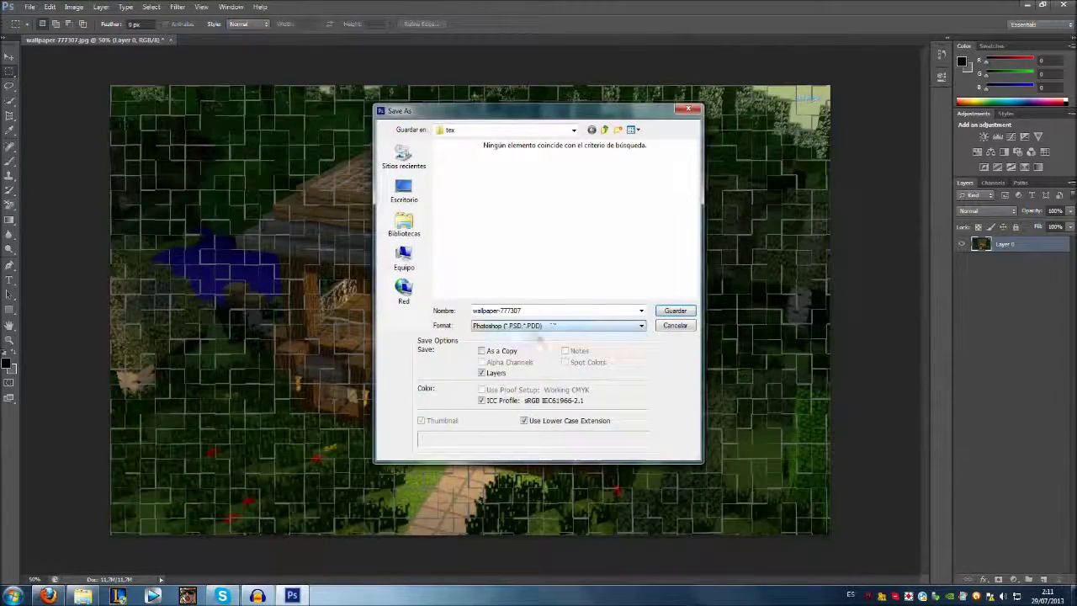
{"action": "left_click", "coordinate": [552, 325]}
{"action": "left_click", "coordinate": [522, 378]}
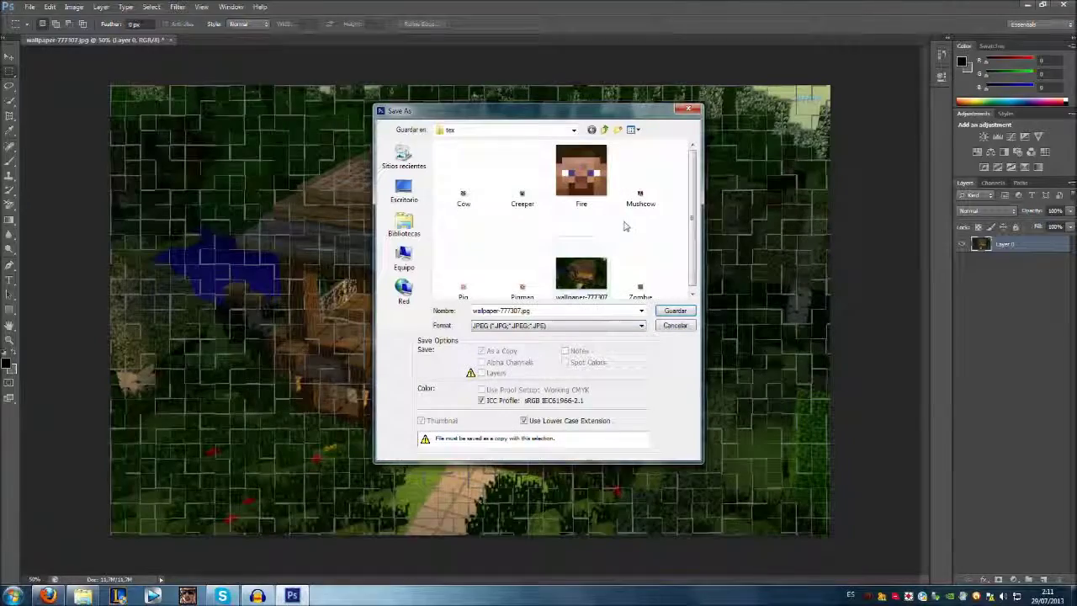
{"action": "left_click", "coordinate": [674, 310]}
{"action": "key", "text": "Return"}
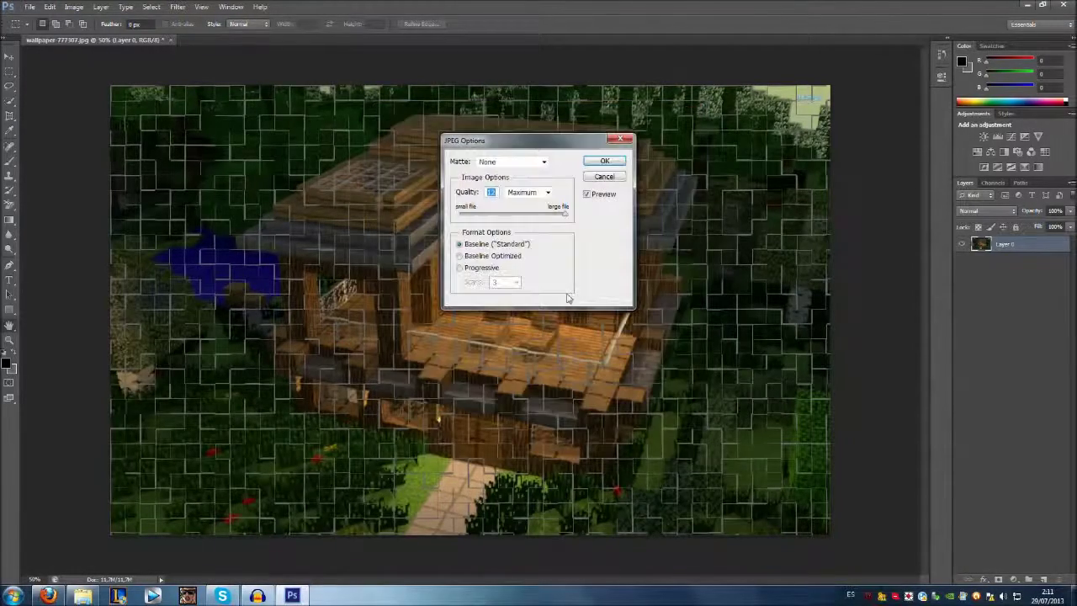
{"action": "left_click", "coordinate": [603, 161]}
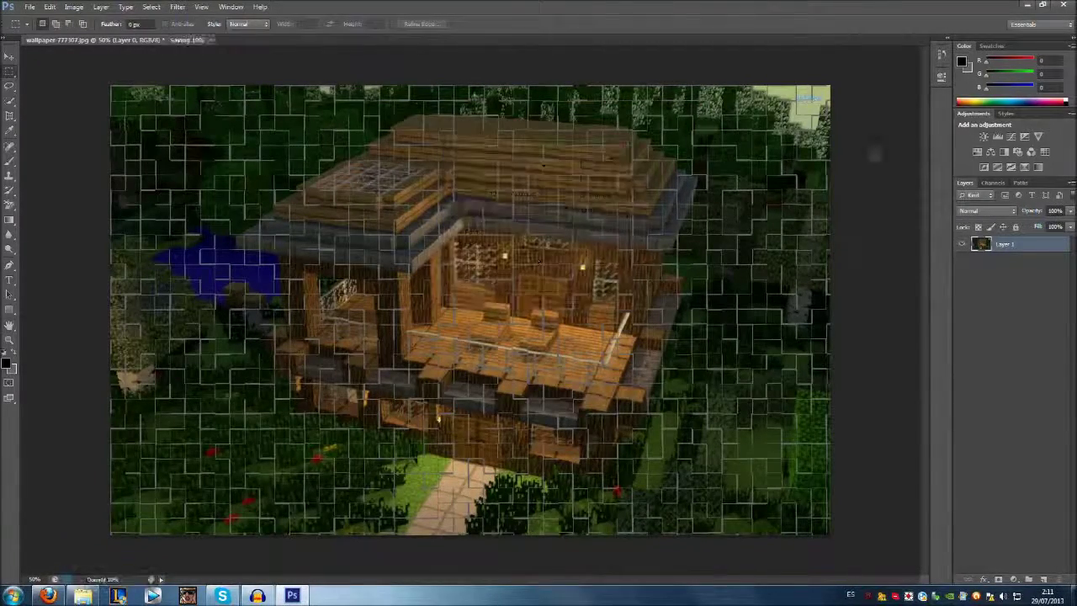
{"action": "left_click", "coordinate": [1058, 5]}
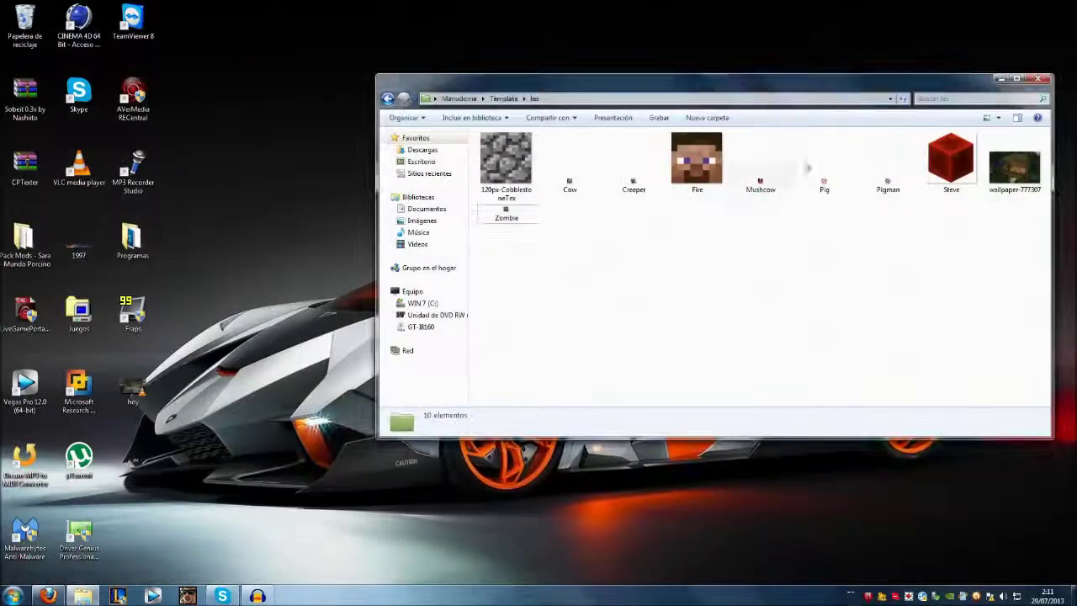
View wallpaper-777307 and then the Steve image in Windows Photo Viewer, closing each
{"action": "double_click", "coordinate": [1015, 164]}
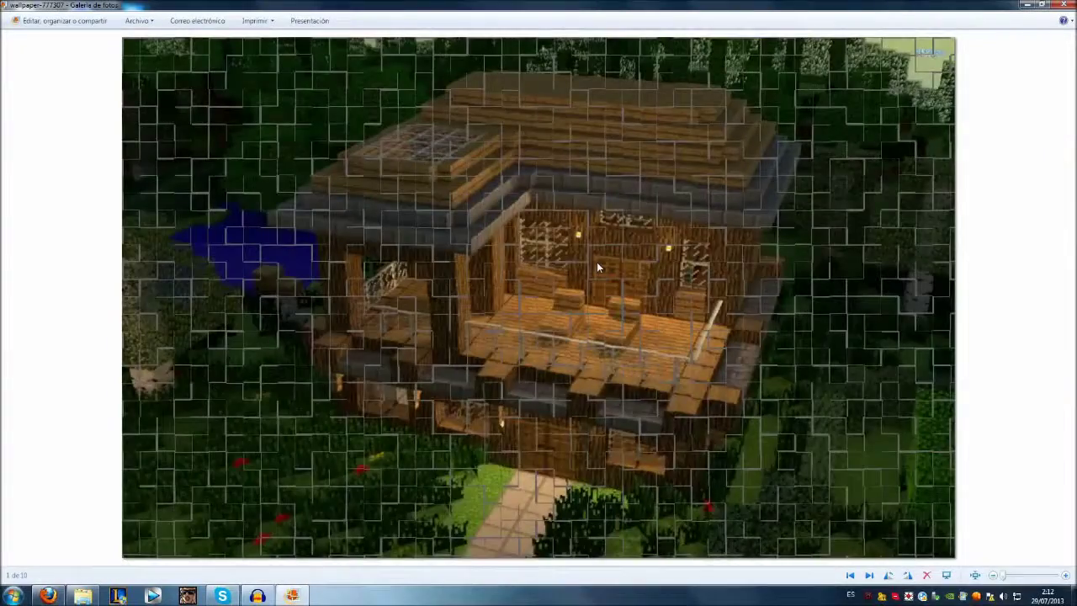
{"action": "scroll", "coordinate": [596, 262], "scroll_direction": "up", "scroll_amount": 3}
{"action": "scroll", "coordinate": [597, 261], "scroll_direction": "down", "scroll_amount": 3}
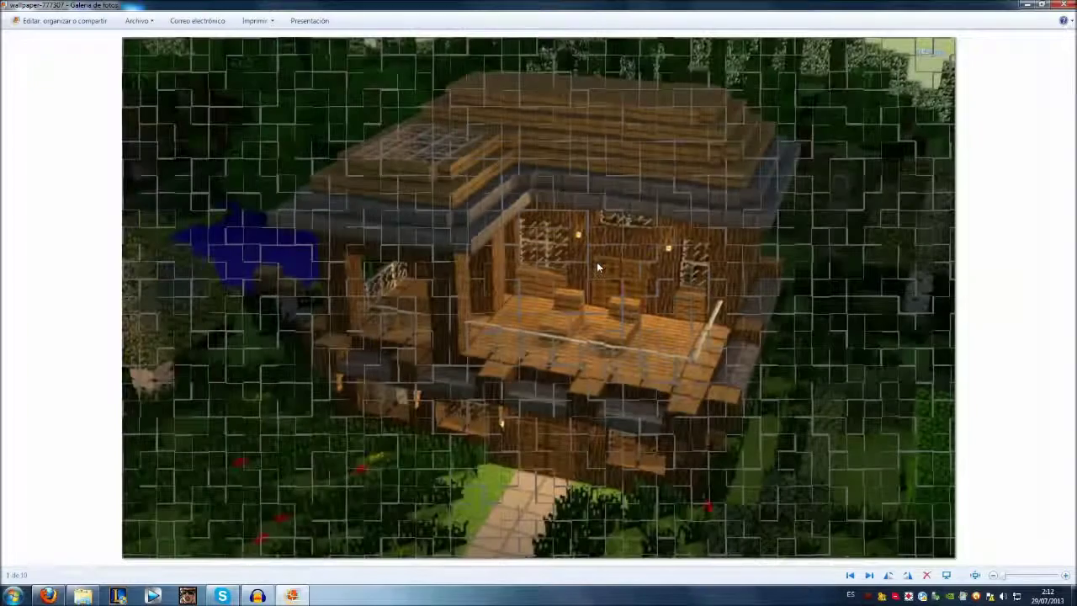
{"action": "left_click", "coordinate": [1068, 6]}
{"action": "left_click", "coordinate": [954, 164]}
{"action": "double_click", "coordinate": [957, 165]}
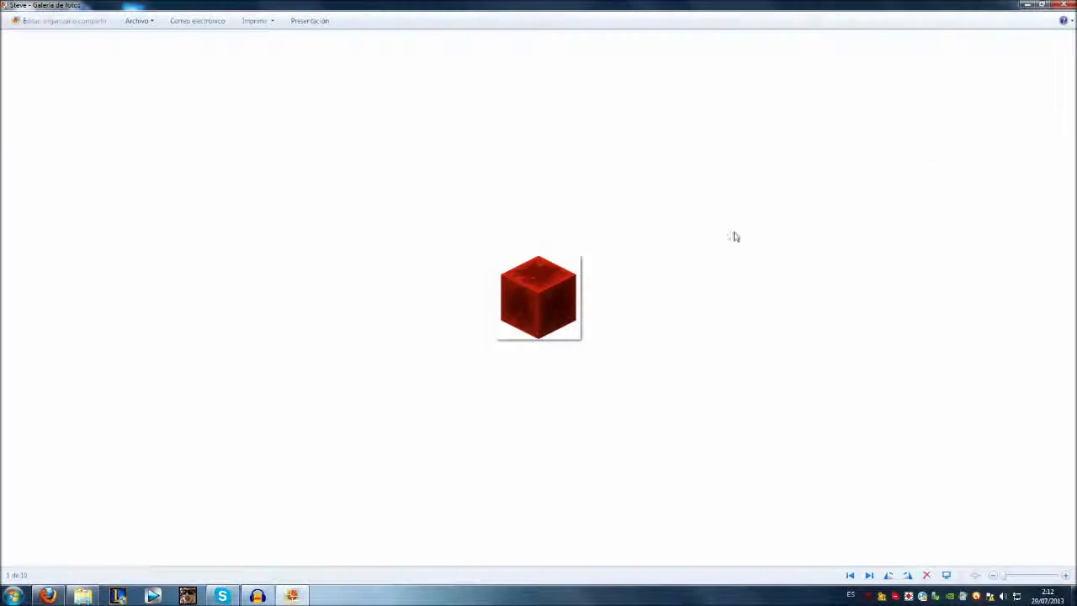
{"action": "left_click", "coordinate": [1064, 5]}
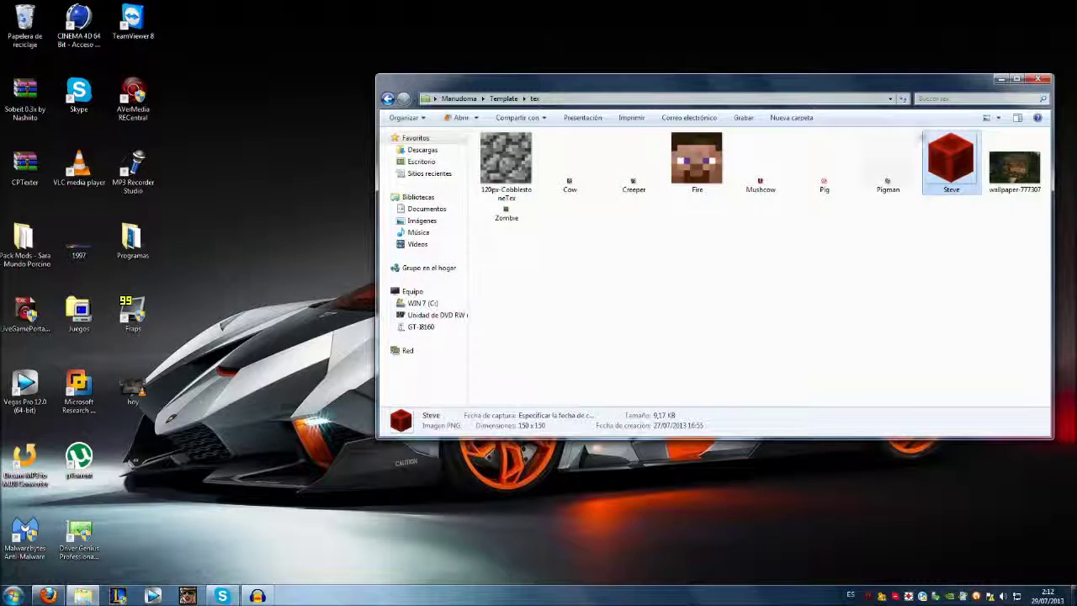
Glance at Steve.png again, go up to Template and open Minecraft.c4d in Cinema 4D
{"action": "double_click", "coordinate": [953, 168]}
{"action": "key", "text": "alt+F4"}
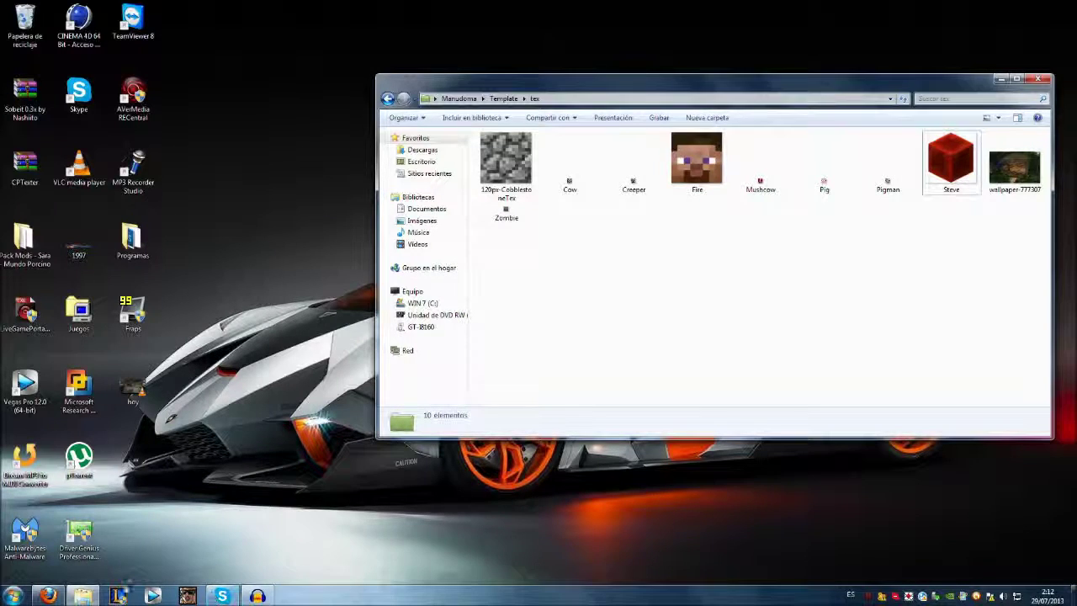
{"action": "left_click", "coordinate": [503, 98]}
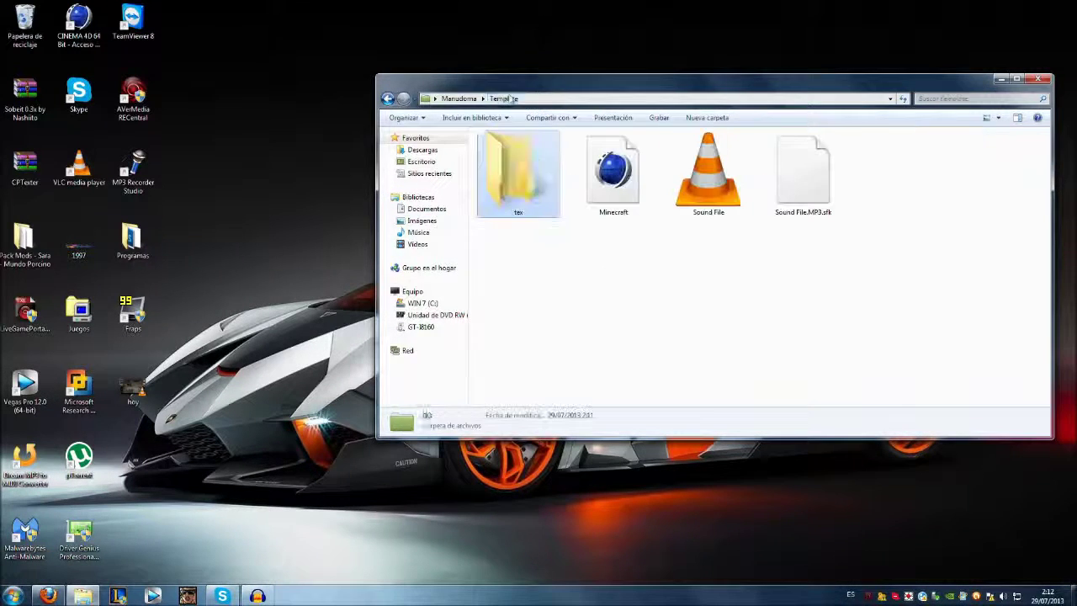
{"action": "left_click", "coordinate": [613, 206]}
{"action": "left_click", "coordinate": [616, 280]}
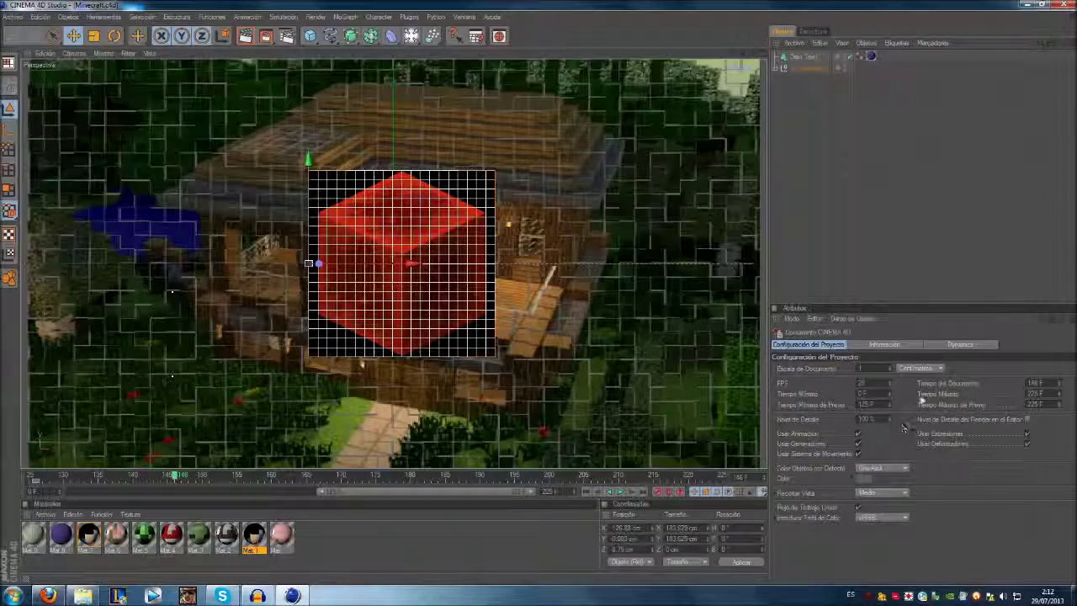
Reload Mat.7's Color bitmap from Steve.png so the cube shows the redstone block
{"action": "left_click", "coordinate": [88, 539]}
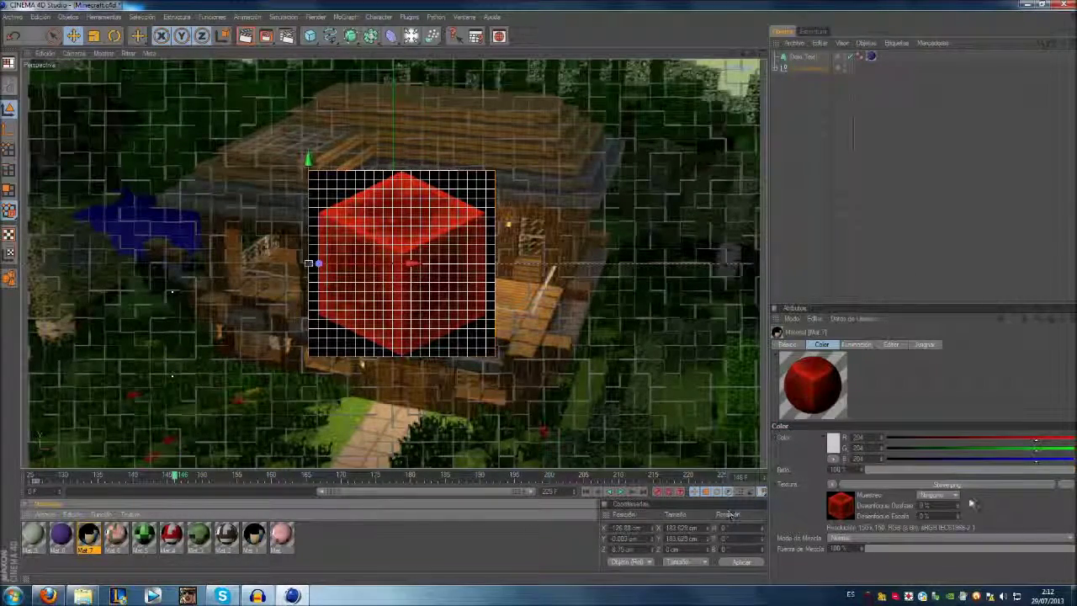
{"action": "left_click", "coordinate": [946, 485]}
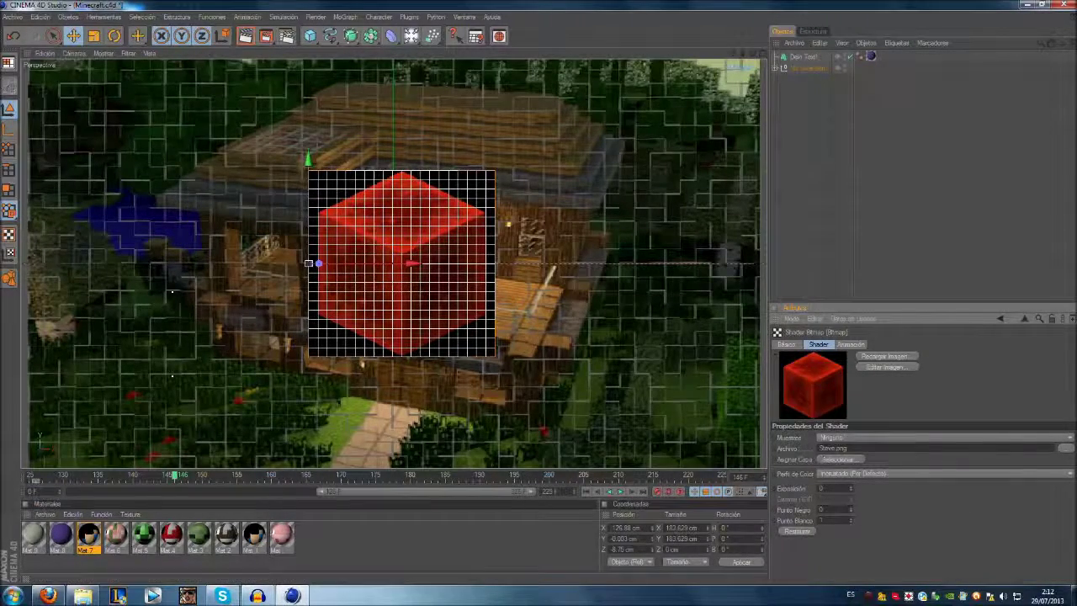
{"action": "left_click", "coordinate": [115, 534]}
{"action": "left_click", "coordinate": [87, 535]}
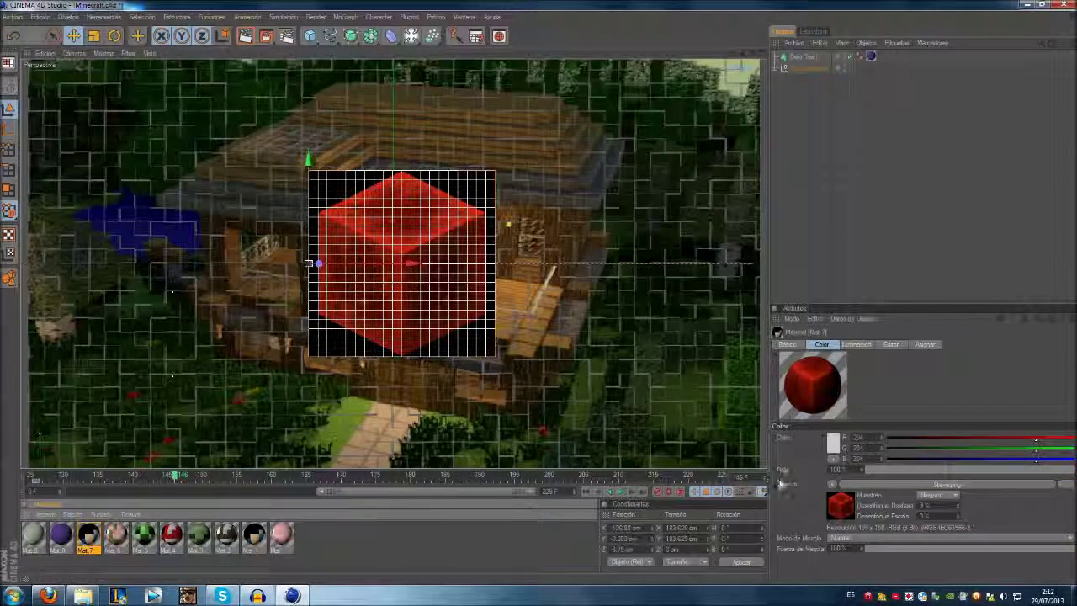
{"action": "left_click", "coordinate": [941, 482]}
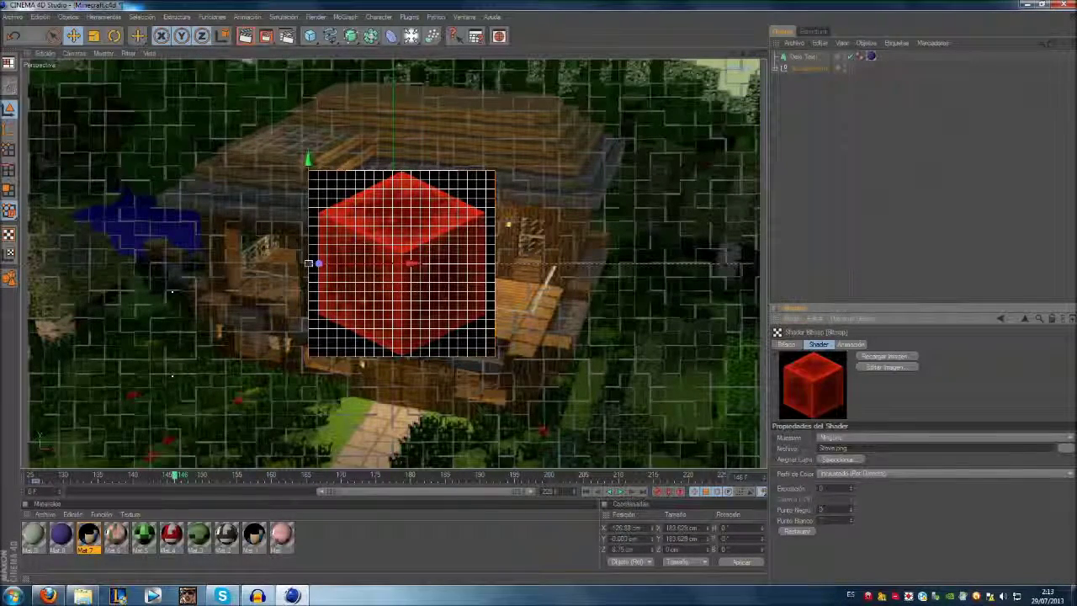
{"action": "left_click", "coordinate": [1066, 451]}
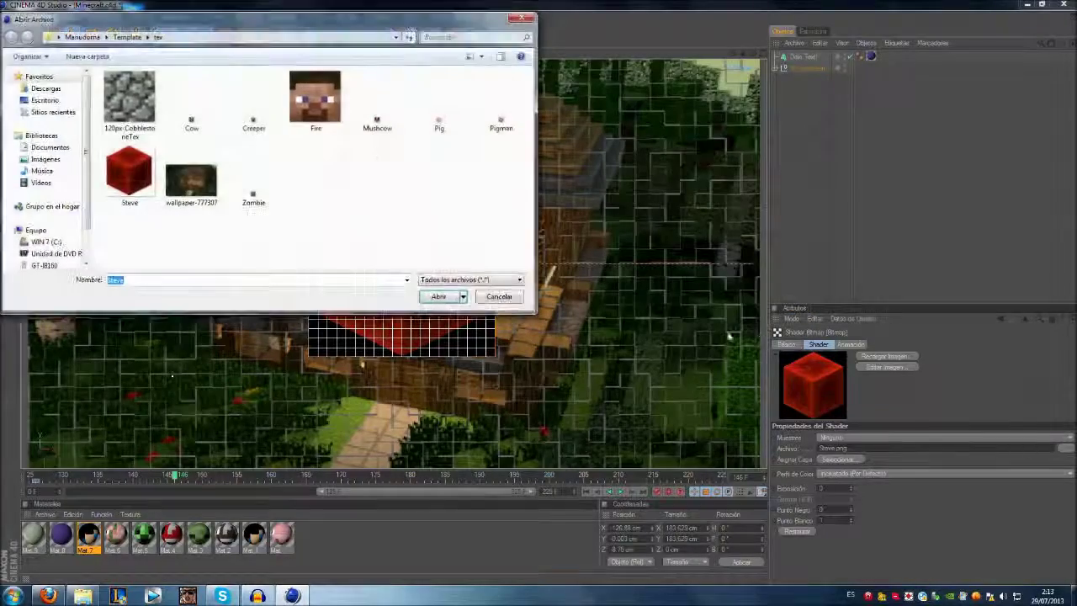
{"action": "left_click", "coordinate": [141, 178]}
{"action": "double_click", "coordinate": [141, 178]}
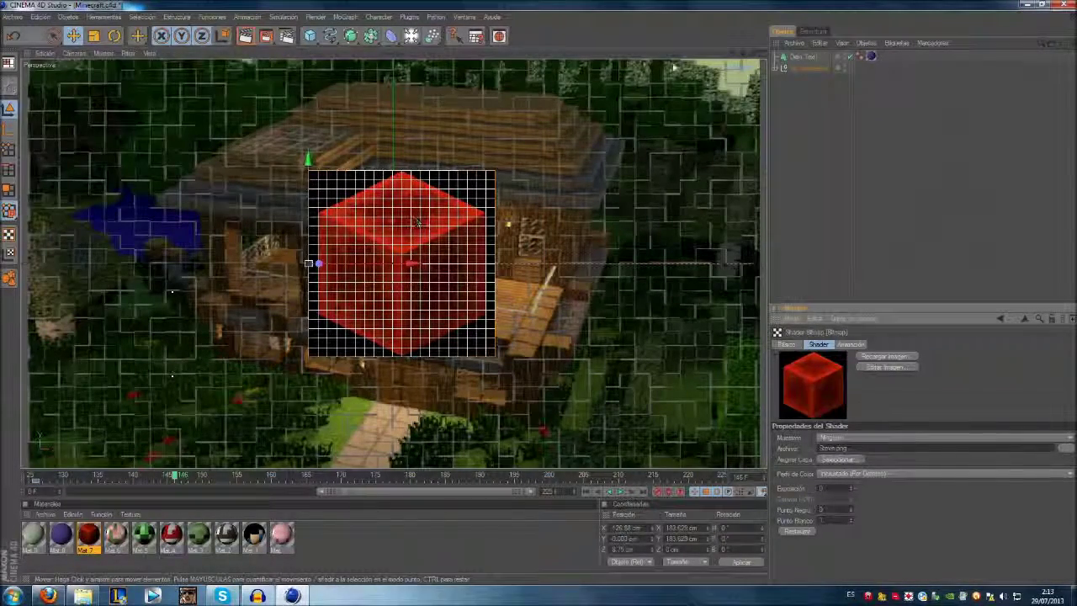
{"action": "left_click", "coordinate": [802, 57]}
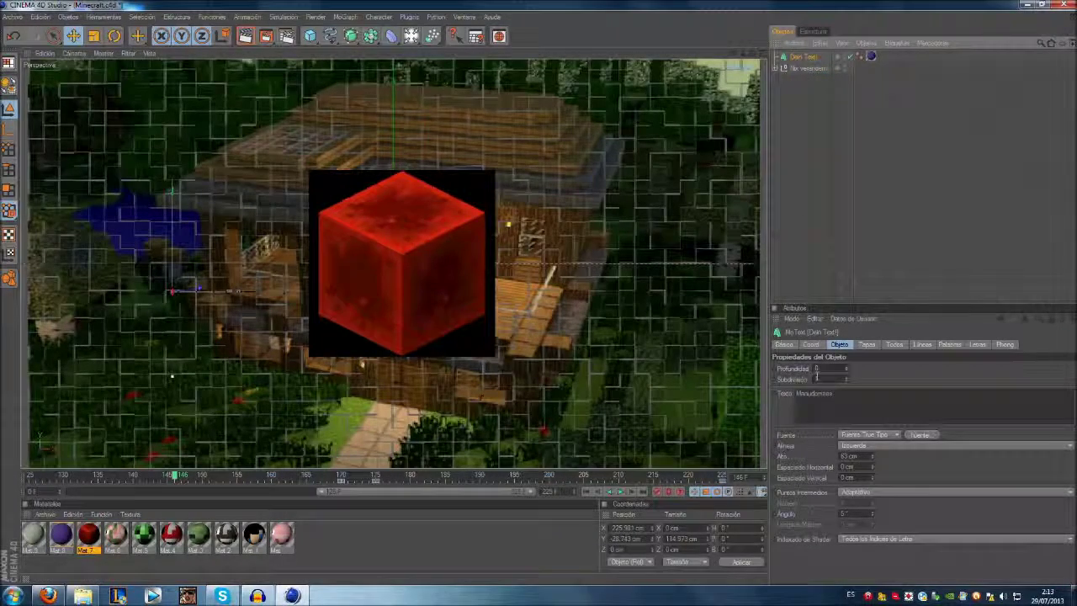
Replace the MoText object's text with 'Redstone'
{"action": "left_click", "coordinate": [813, 392]}
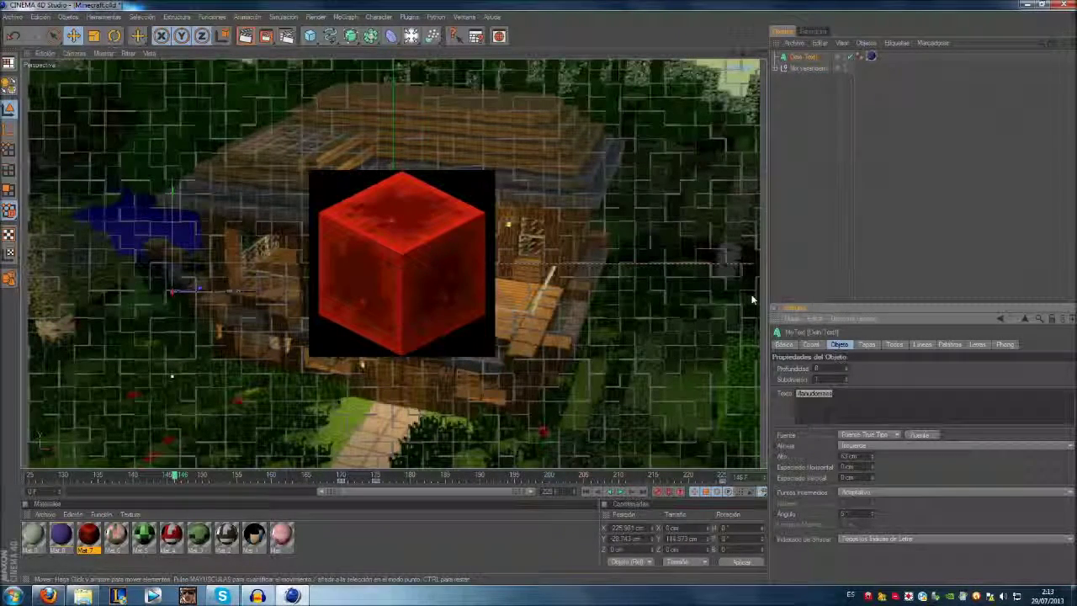
{"action": "type", "text": "Redmine"}
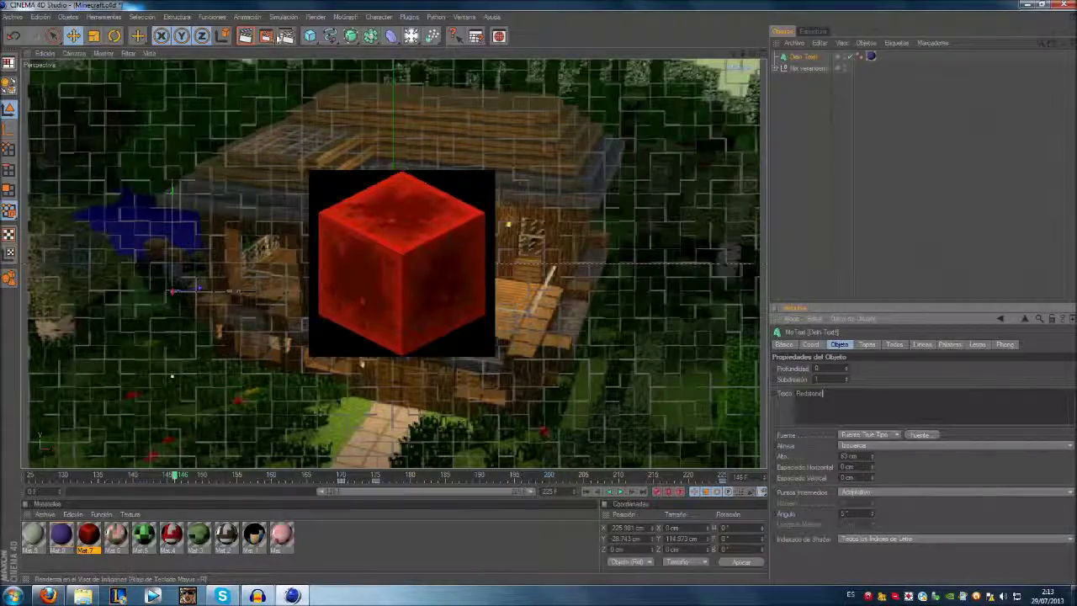
{"action": "left_click", "coordinate": [285, 35]}
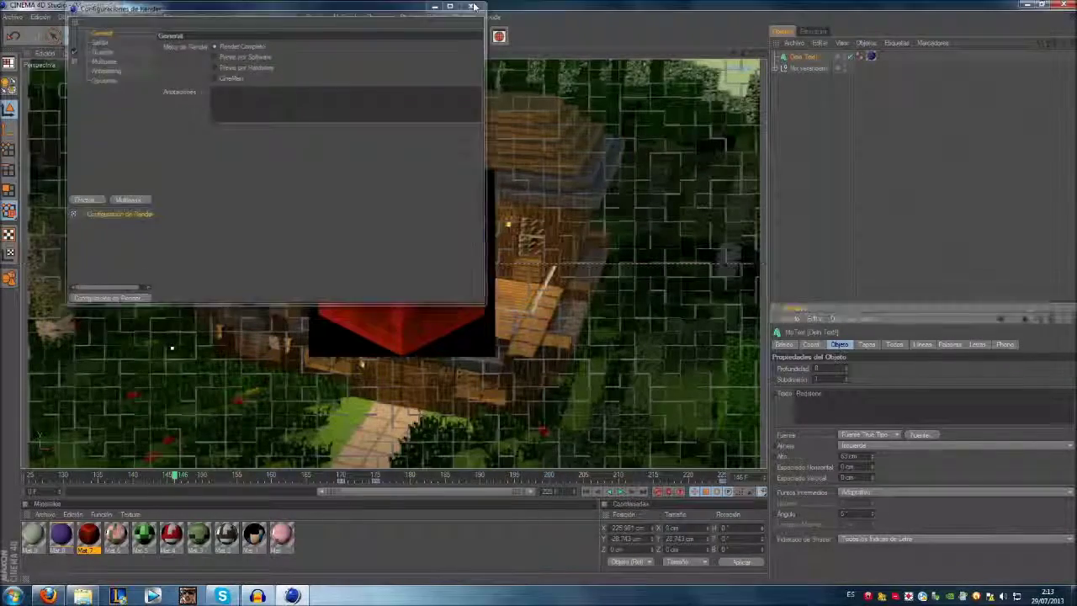
In Render Settings > Save, set the output file to 'tutorial' in the home folder
{"action": "left_click", "coordinate": [473, 5]}
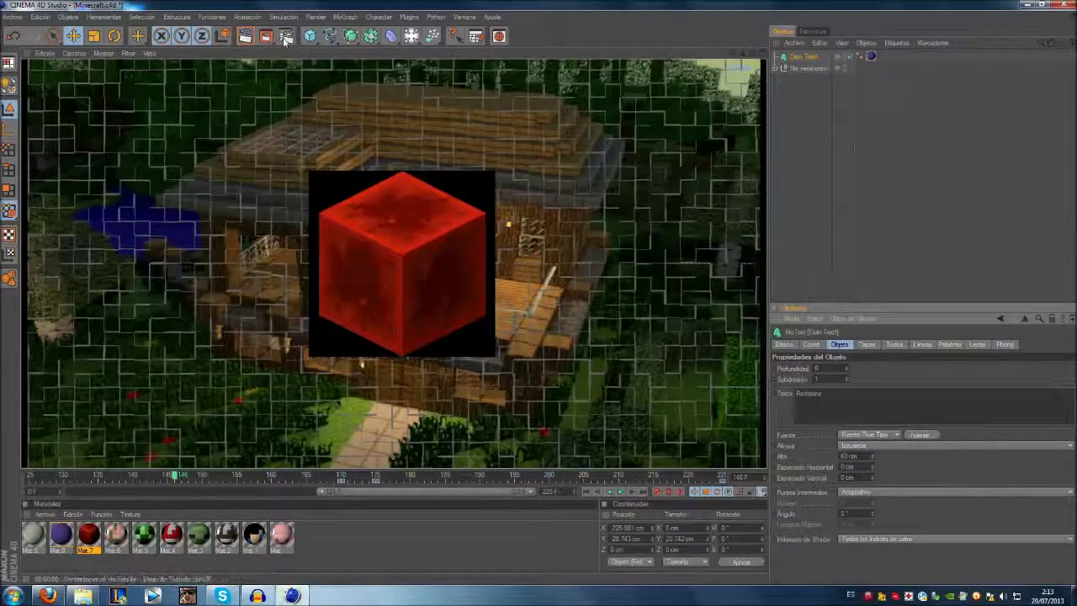
{"action": "left_click", "coordinate": [283, 39]}
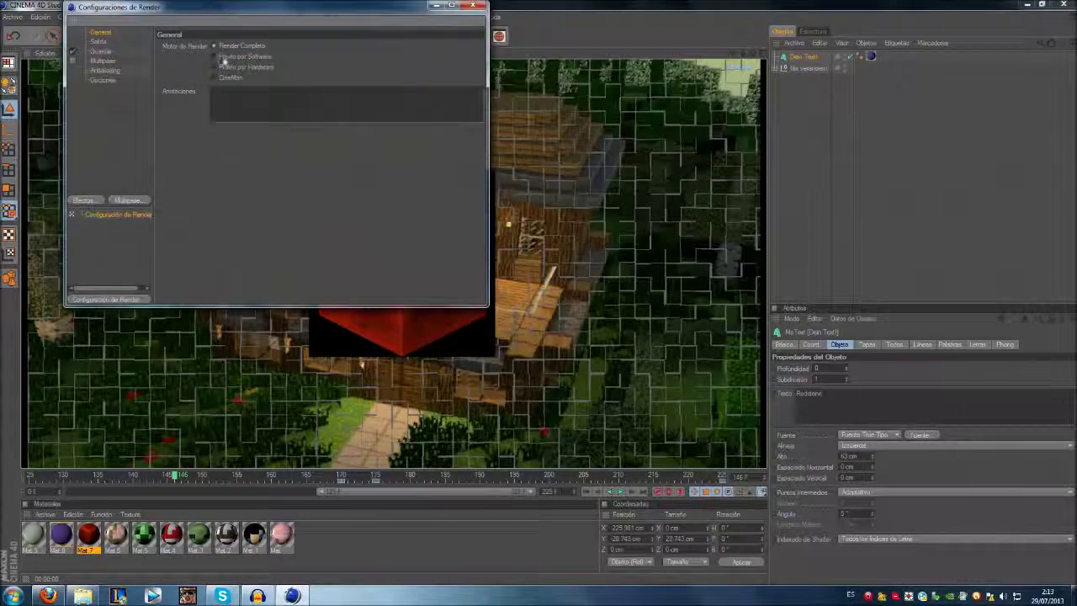
{"action": "left_click", "coordinate": [102, 51]}
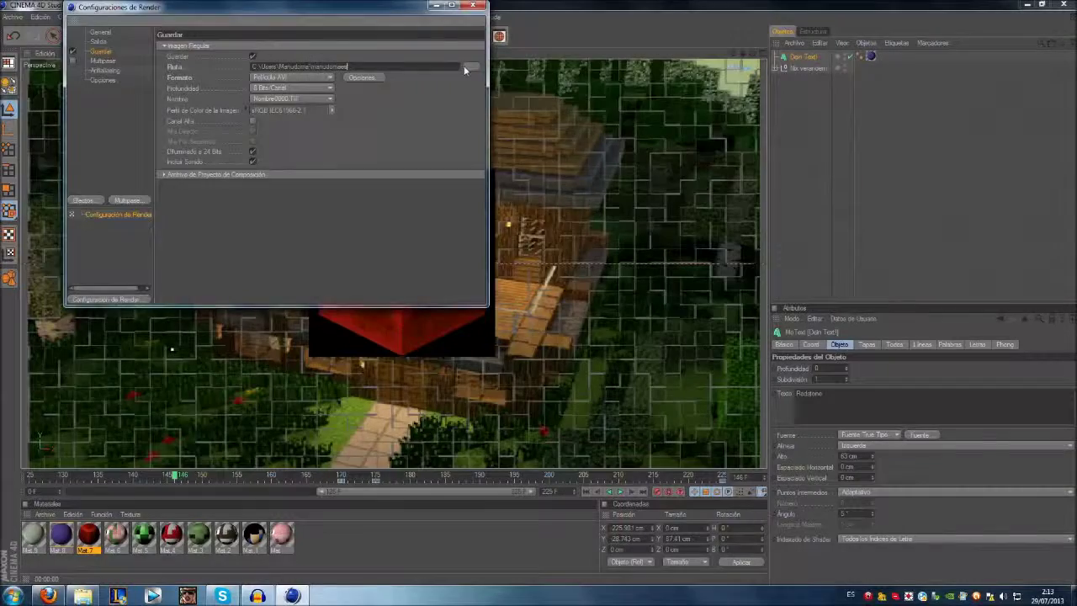
{"action": "left_click", "coordinate": [463, 67]}
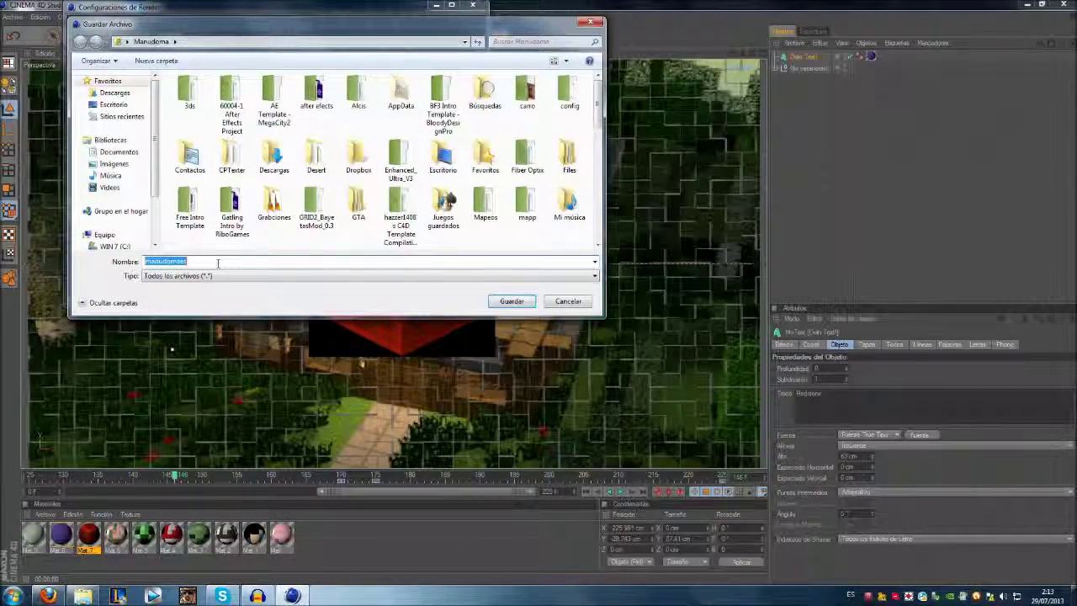
{"action": "type", "text": "tutorial"}
{"action": "key", "text": "Return"}
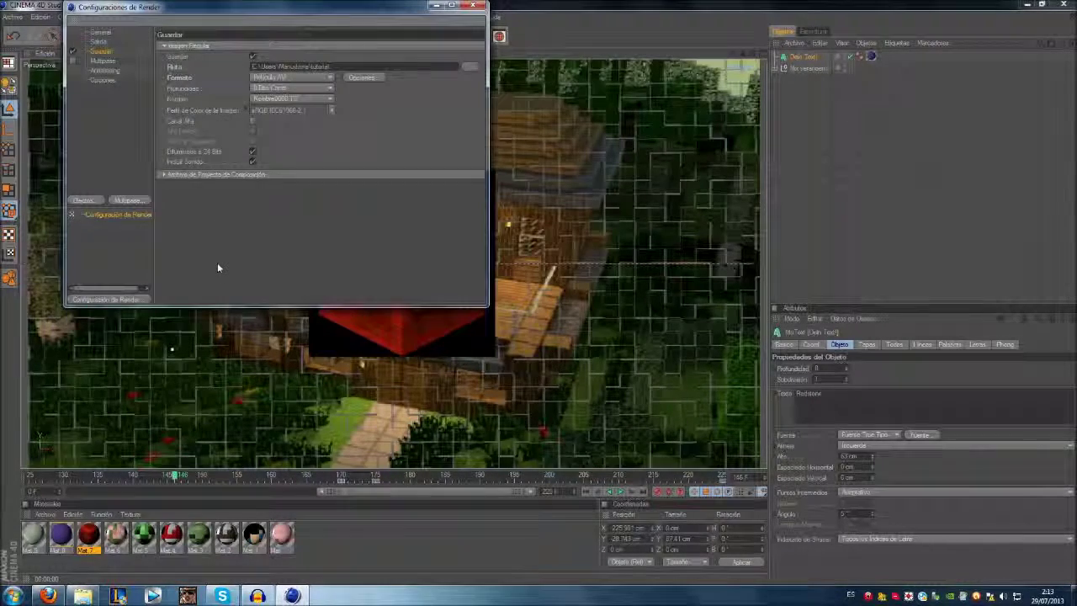
{"action": "left_click", "coordinate": [468, 10]}
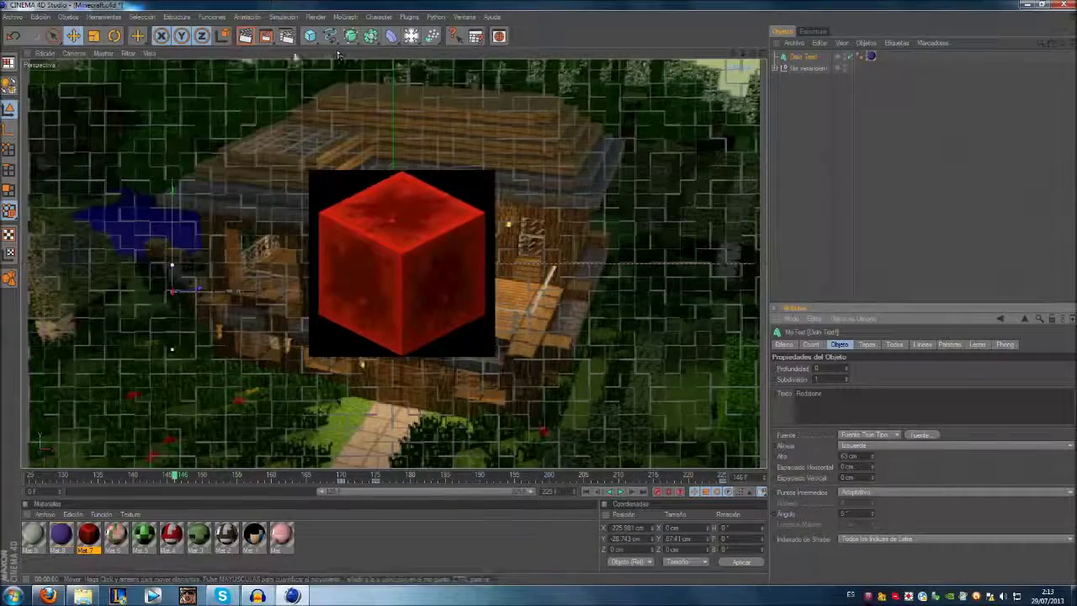
Render all 271 frames to the Picture Viewer, maximized, until finished
{"action": "left_click", "coordinate": [269, 39]}
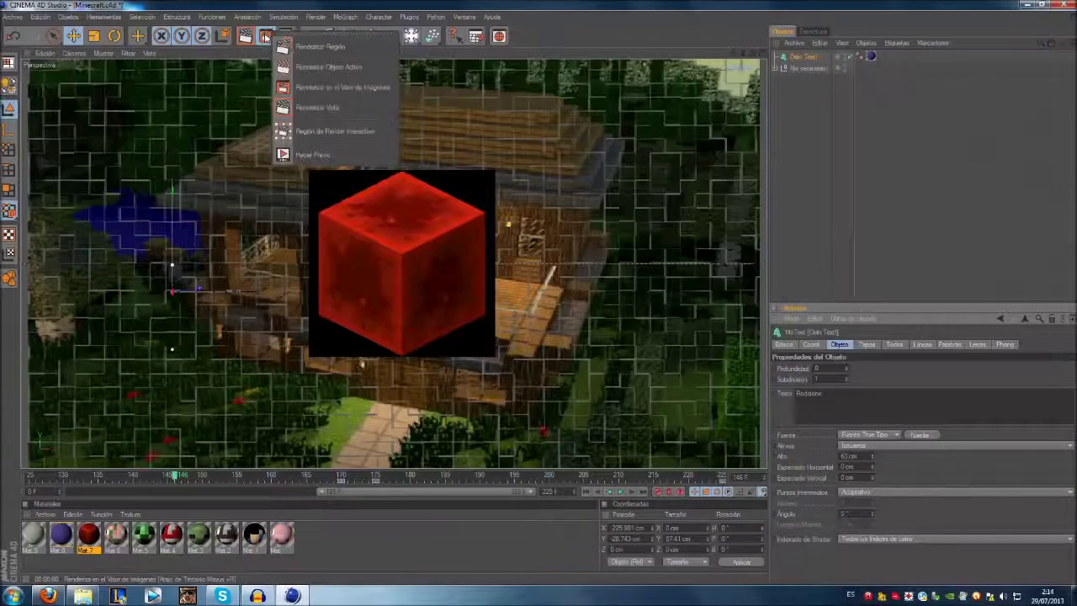
{"action": "left_click", "coordinate": [265, 39]}
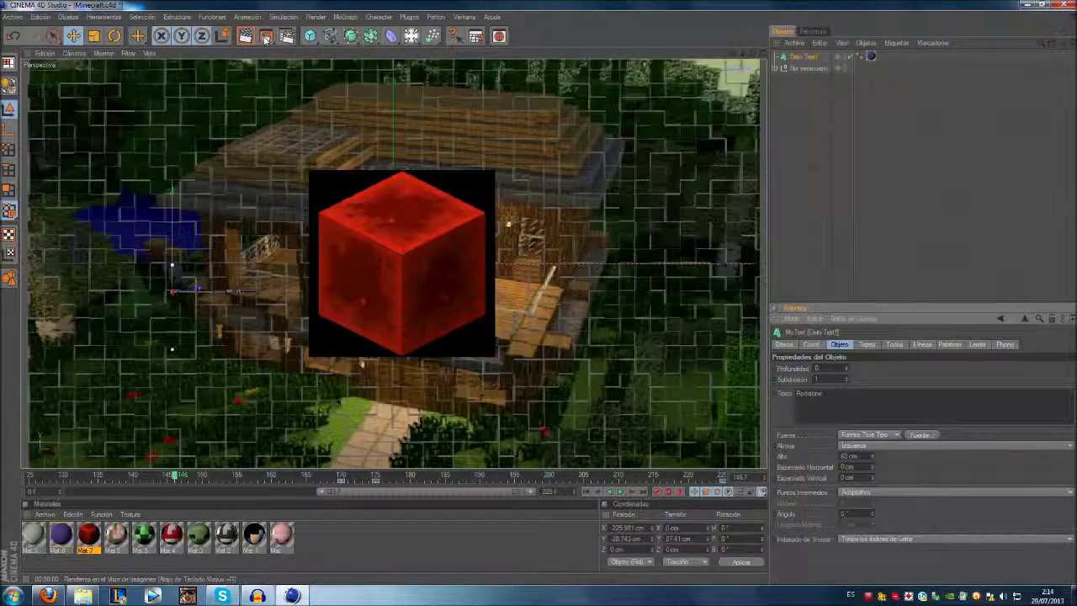
{"action": "left_click", "coordinate": [266, 39]}
{"action": "left_click", "coordinate": [294, 87]}
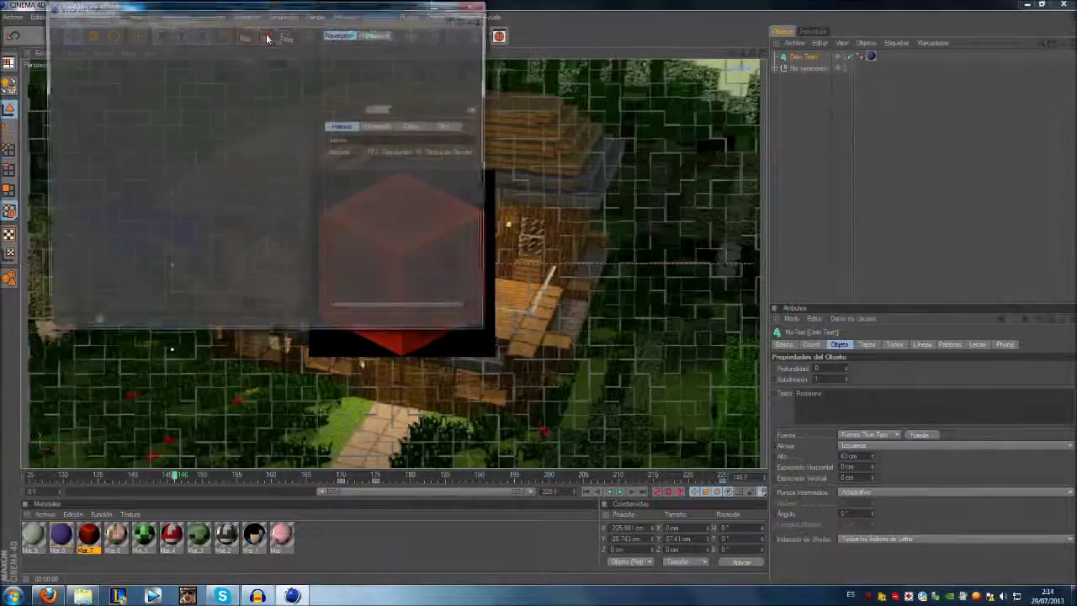
{"action": "left_click", "coordinate": [453, 5]}
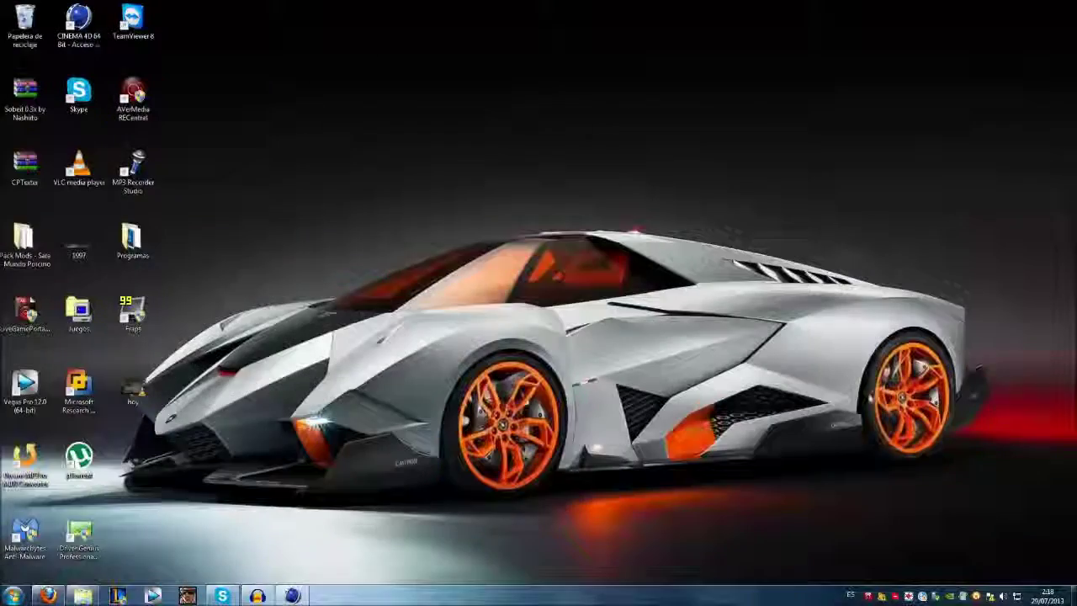
Open the maximized home folder from Start and check the tutorial AVI (1920×1080, ~803 MB)
{"action": "left_click", "coordinate": [13, 595]}
{"action": "left_click", "coordinate": [169, 305]}
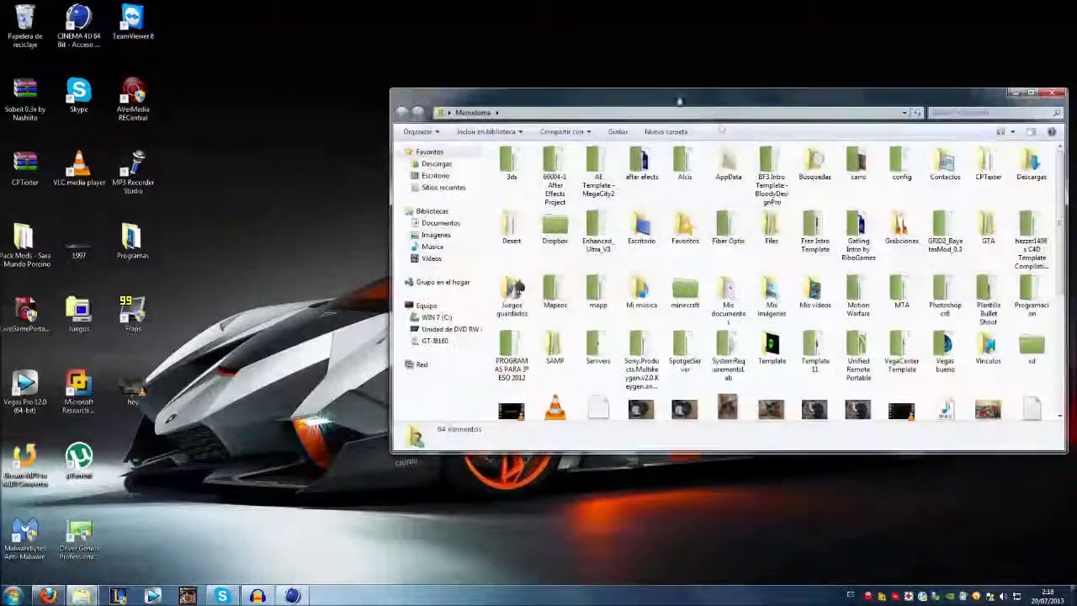
{"action": "double_click", "coordinate": [644, 91]}
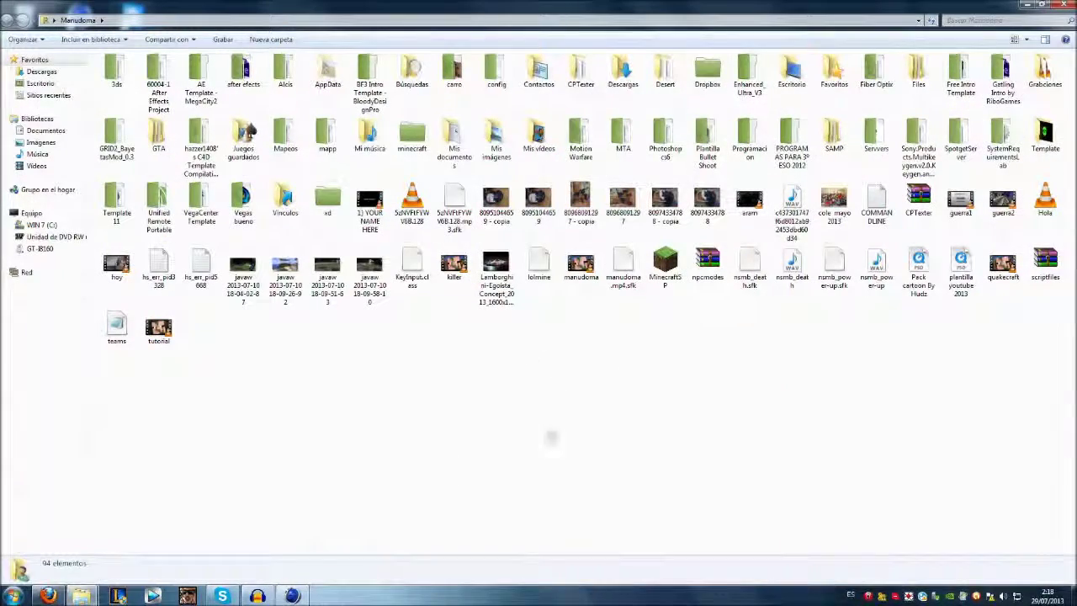
{"action": "left_click", "coordinate": [160, 328]}
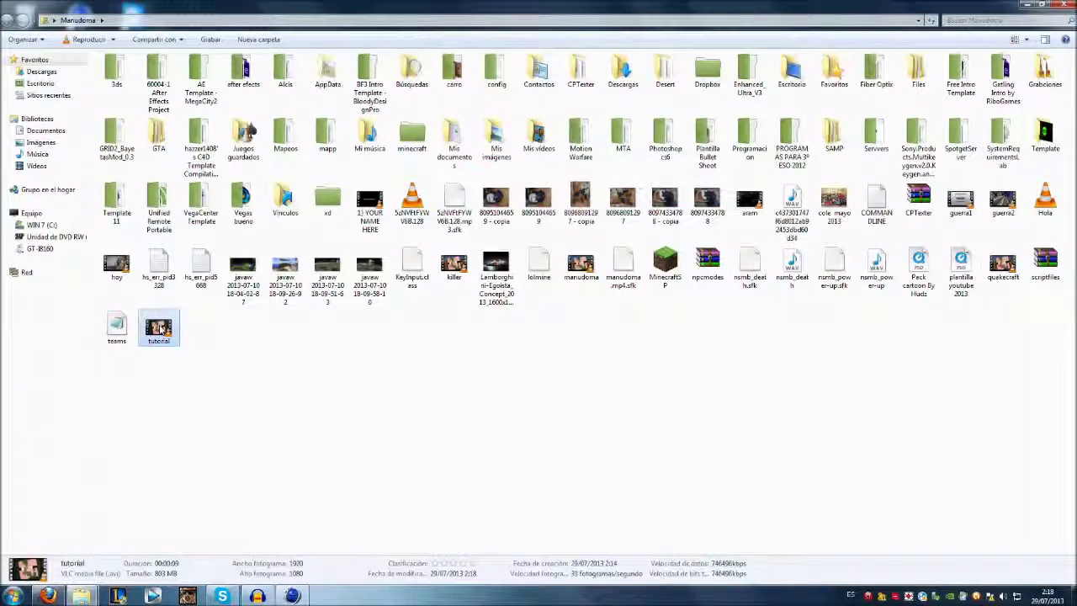
{"action": "left_click", "coordinate": [382, 388]}
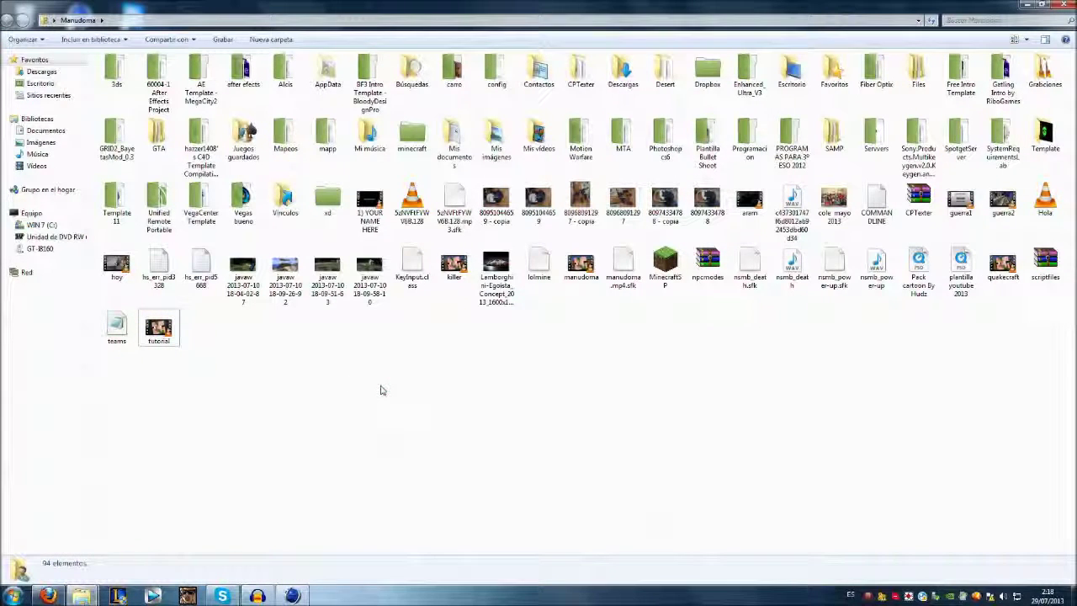
{"action": "double_click", "coordinate": [162, 331]}
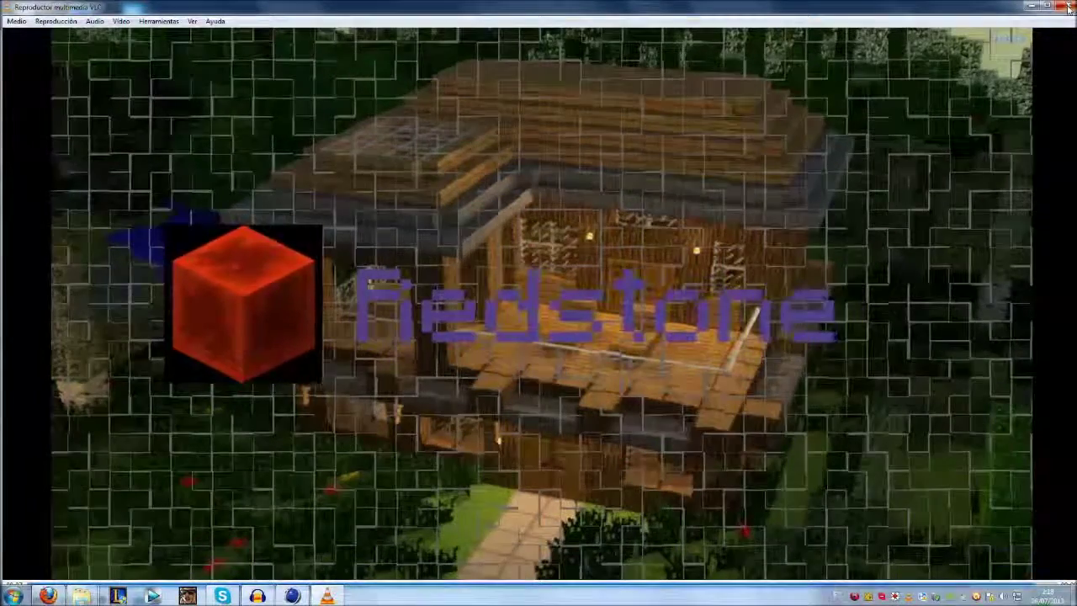
{"action": "left_click", "coordinate": [1067, 6]}
{"action": "left_click", "coordinate": [528, 414]}
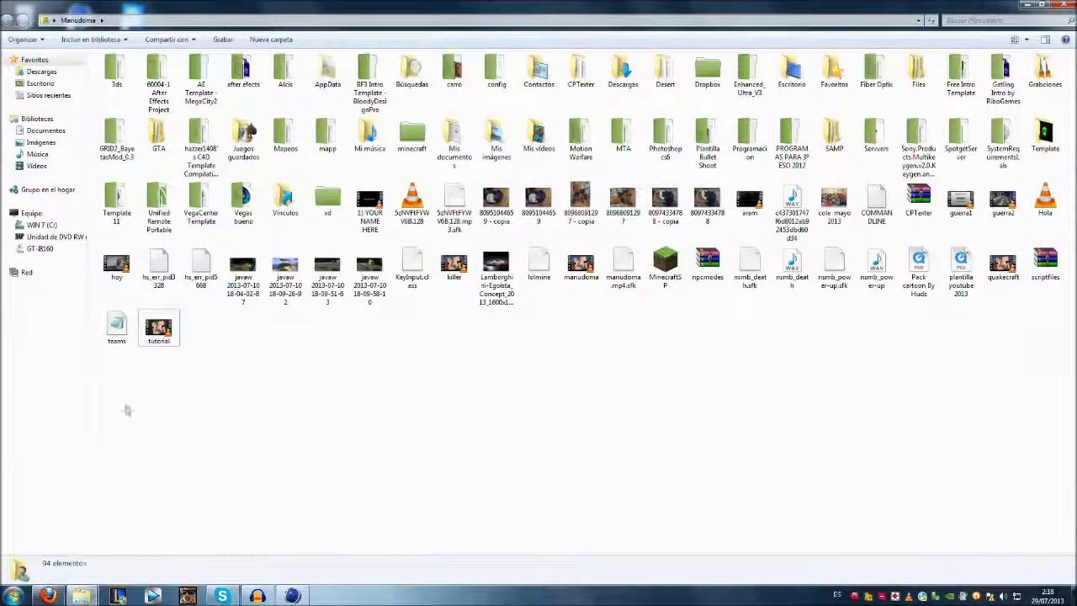
Launch Windows Live Movie Maker by searching 'mo' in the Start menu
{"action": "left_click", "coordinate": [12, 596]}
{"action": "type", "text": "mov"}
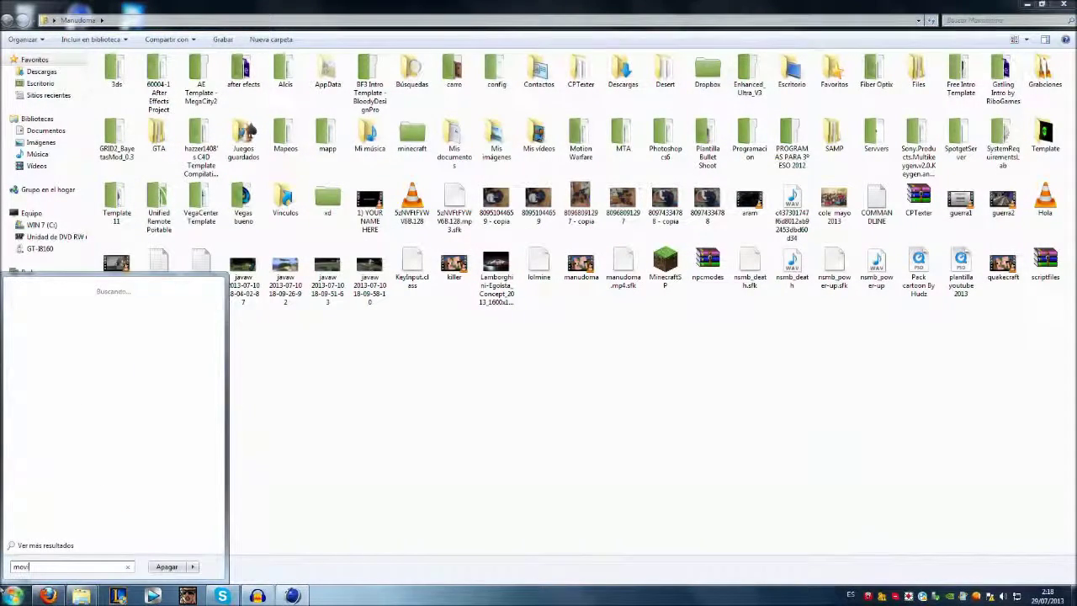
{"action": "key", "text": "Escape"}
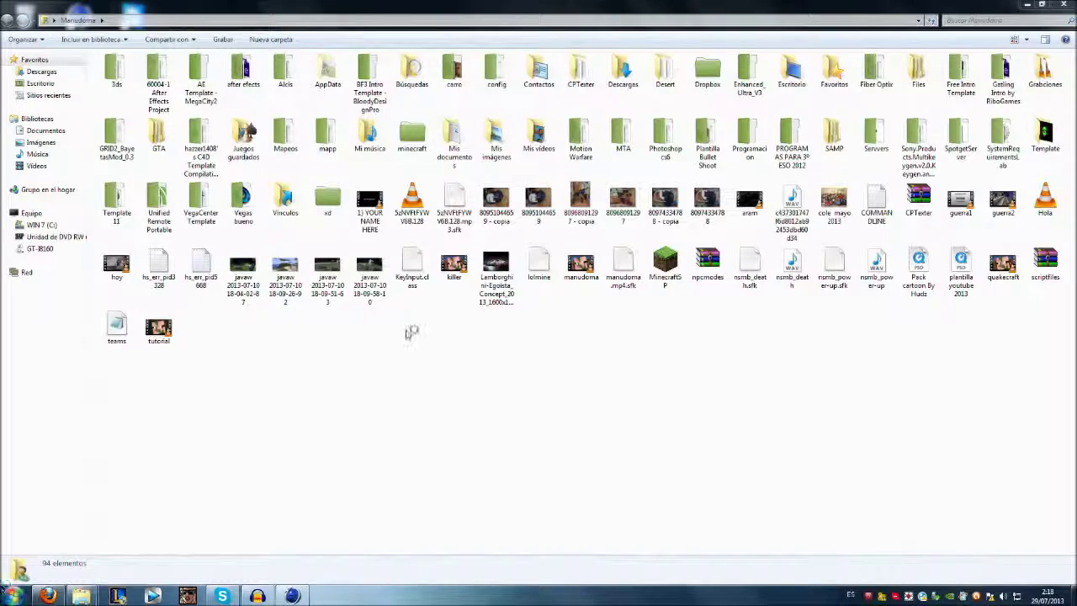
Add the tutorial video clip (about 9 seconds) to the new project's storyboard
{"action": "left_click", "coordinate": [173, 339]}
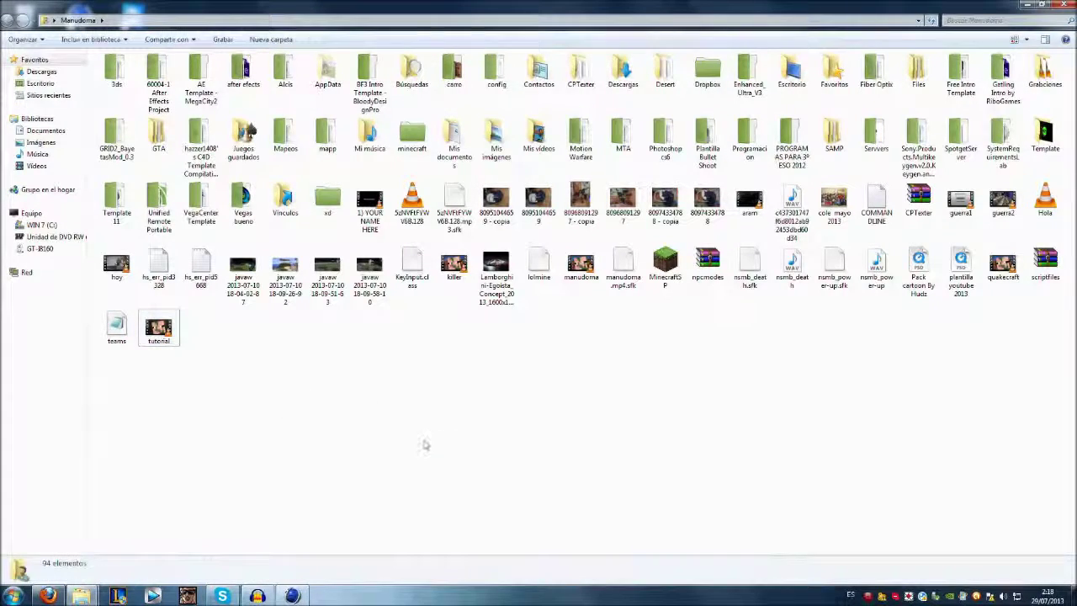
{"action": "left_click", "coordinate": [529, 361]}
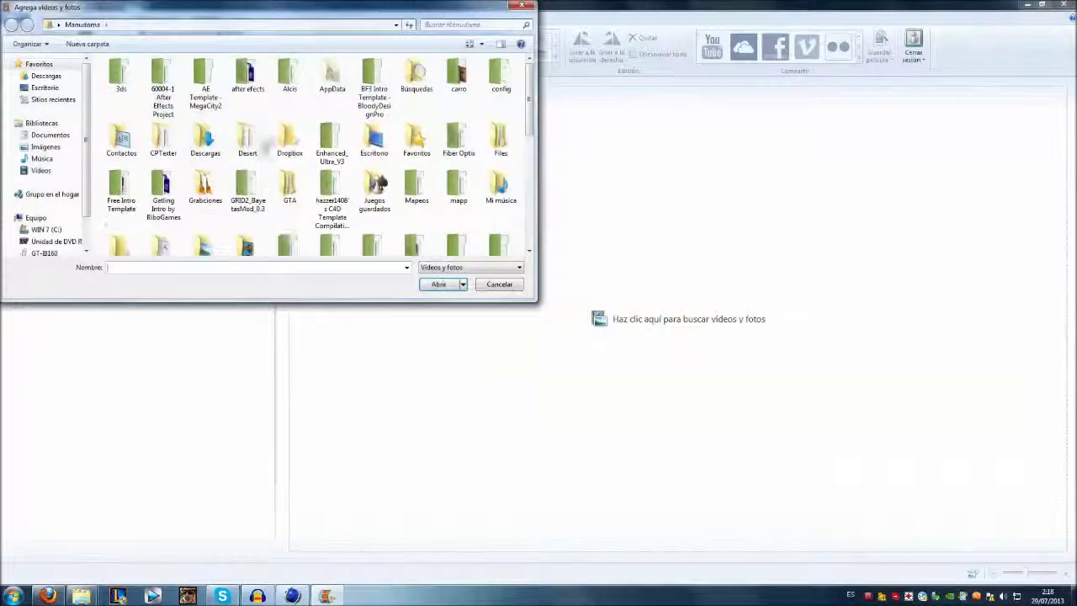
{"action": "scroll", "coordinate": [194, 249], "scroll_direction": "down", "scroll_amount": 5}
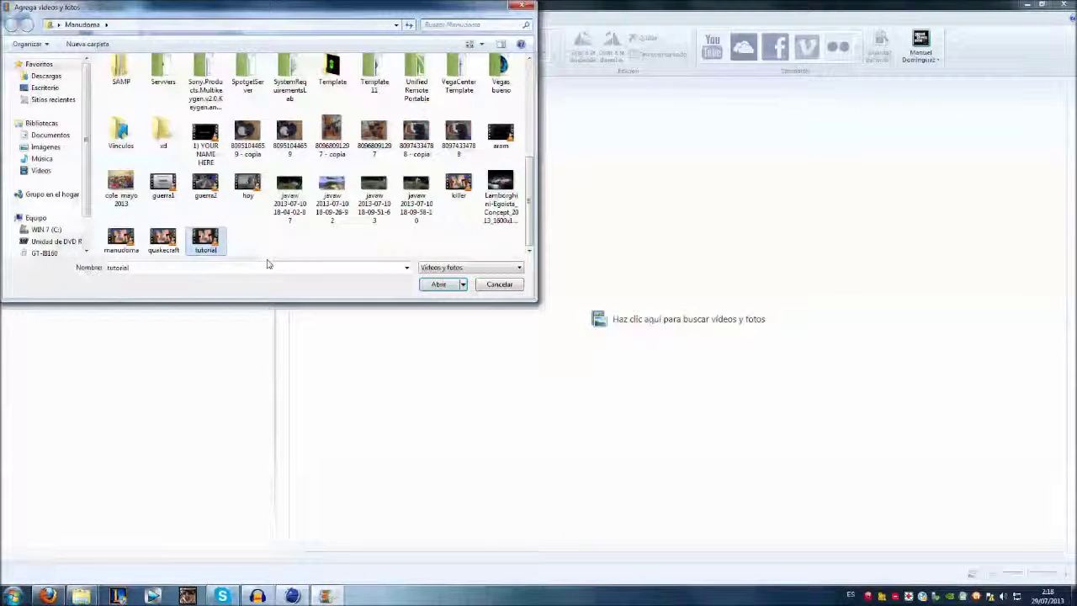
{"action": "key", "text": "Return"}
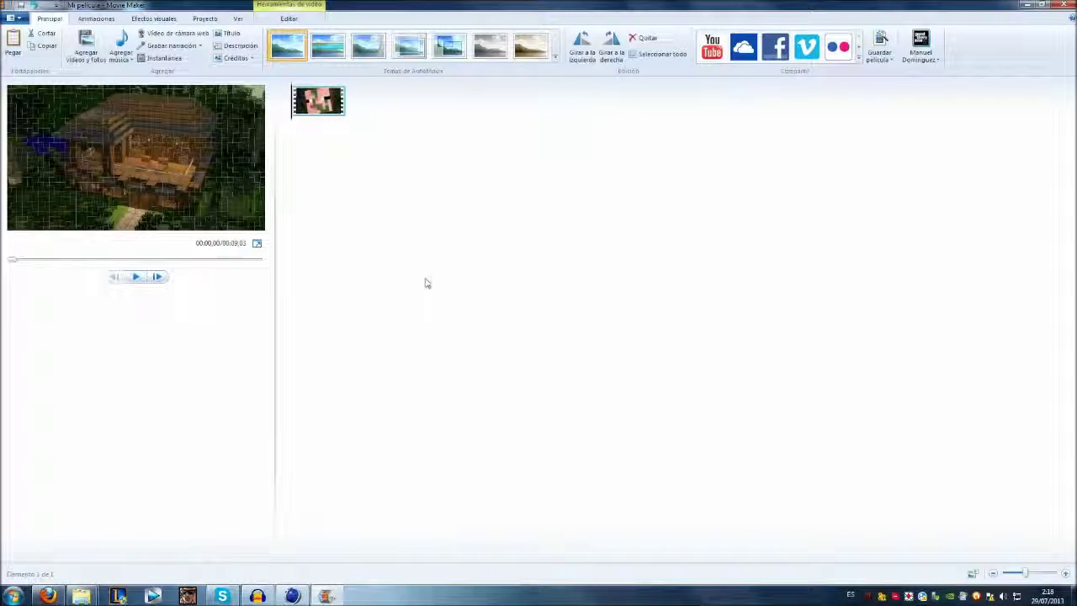
{"action": "left_click", "coordinate": [120, 42]}
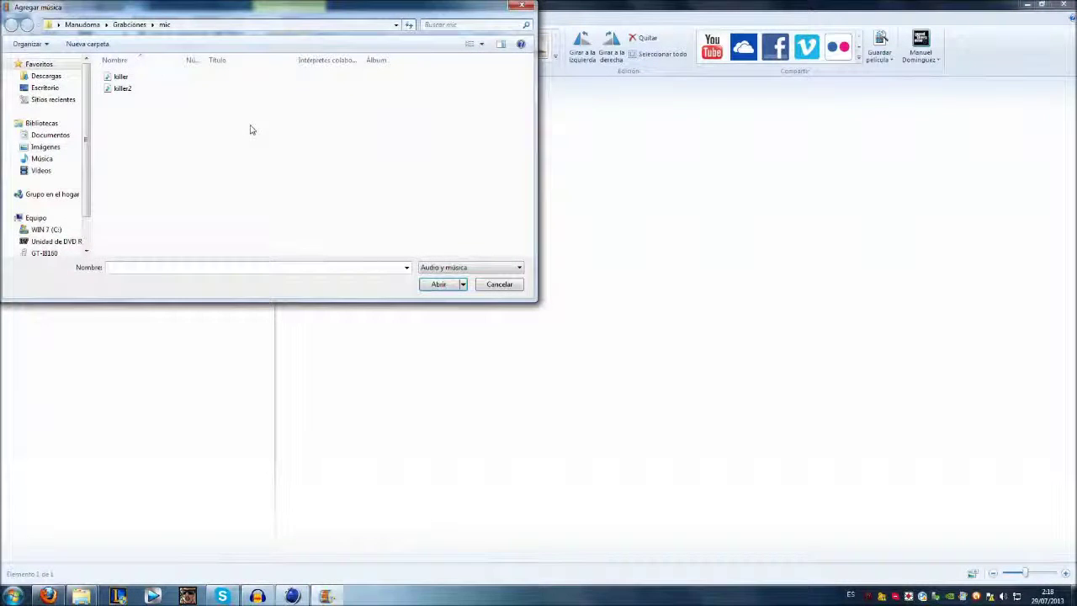
Add Sound File from the user's Template folder as the clip's music
{"action": "left_click", "coordinate": [81, 25]}
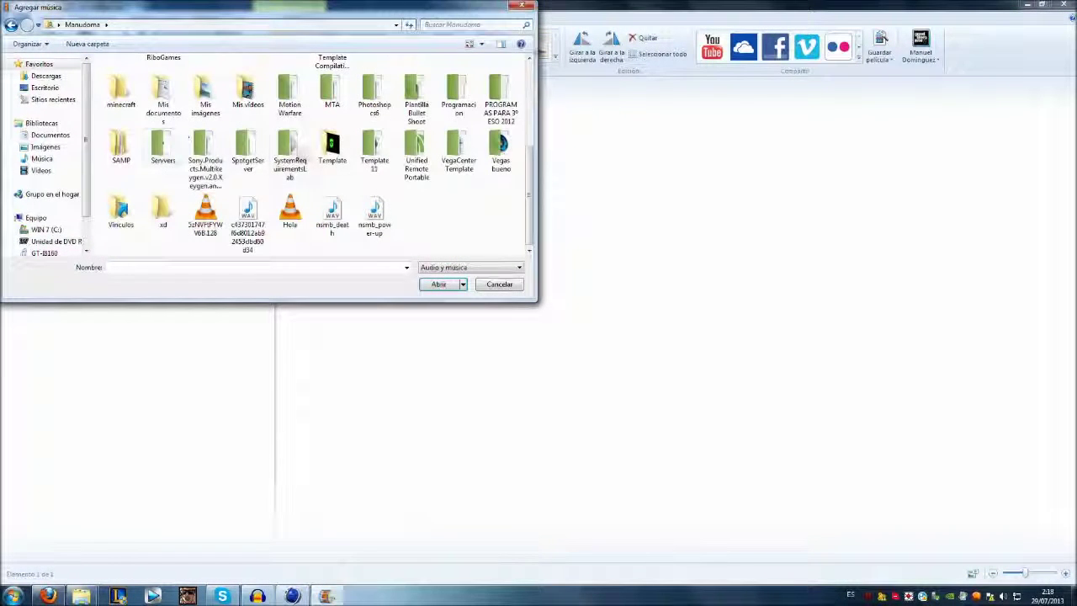
{"action": "double_click", "coordinate": [325, 151]}
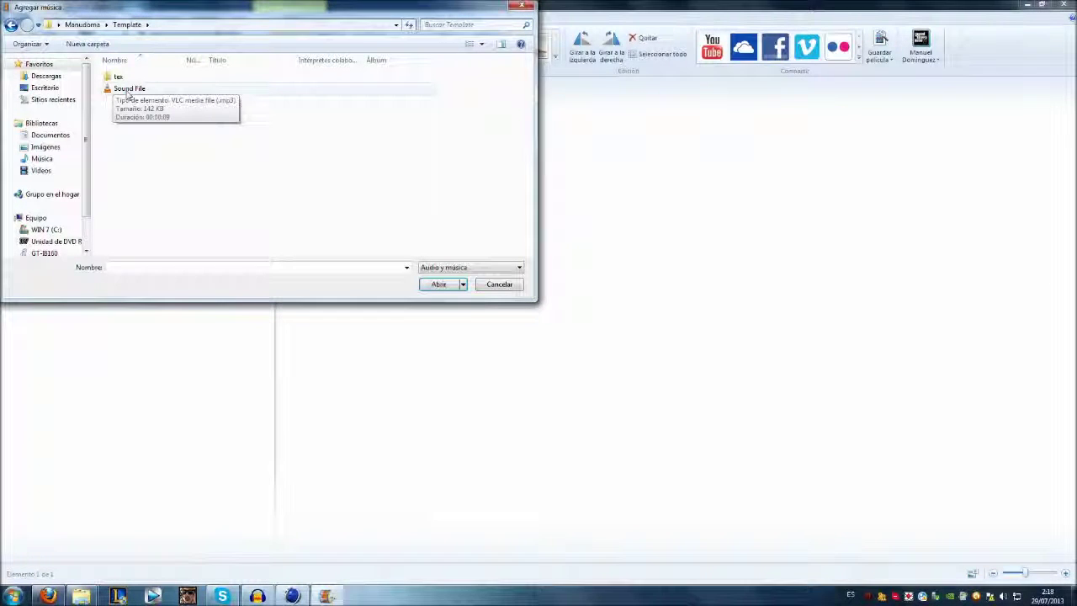
{"action": "double_click", "coordinate": [126, 89]}
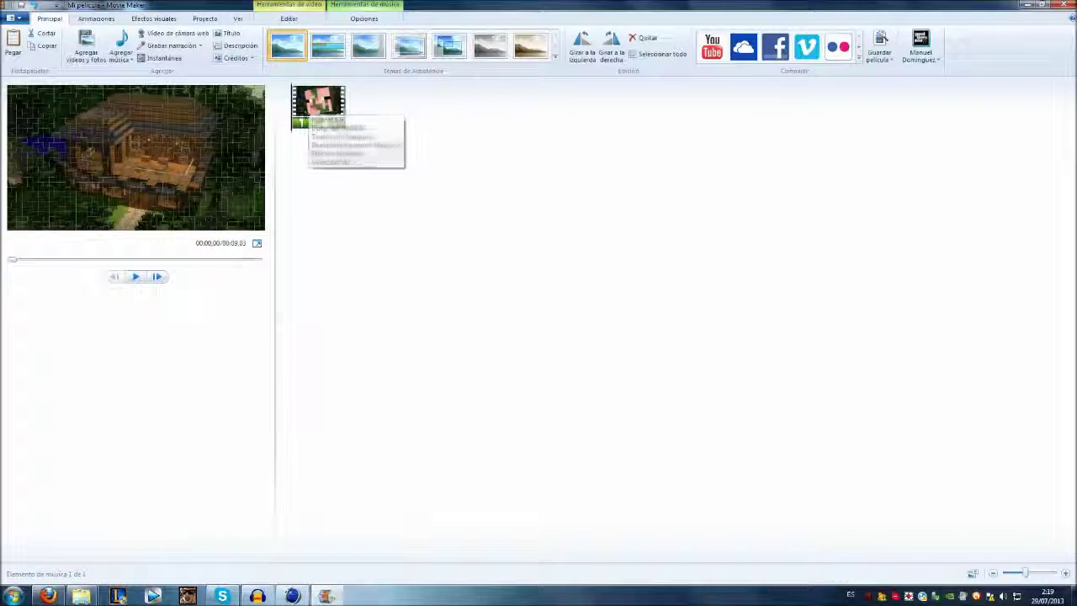
Preview the clip with its music, then close Movie Maker without saving
{"action": "left_click", "coordinate": [136, 276]}
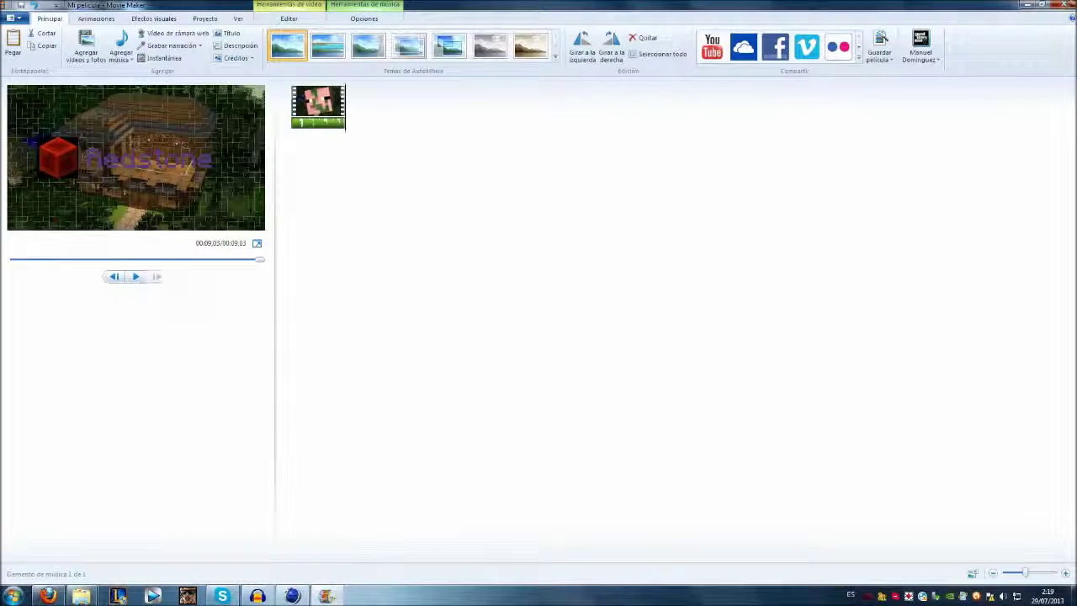
{"action": "key", "text": "alt+F4"}
{"action": "left_click", "coordinate": [555, 297]}
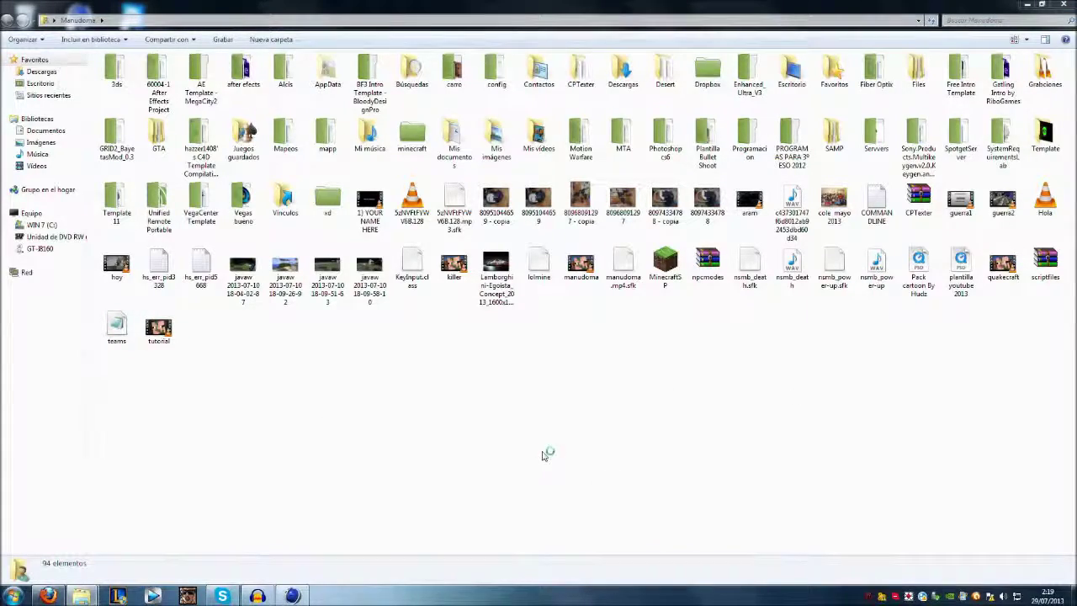
Minimize the folder window and bring up Vegas Pro 12.0 with a blank 'Sin título' project
{"action": "double_click", "coordinate": [1001, 7]}
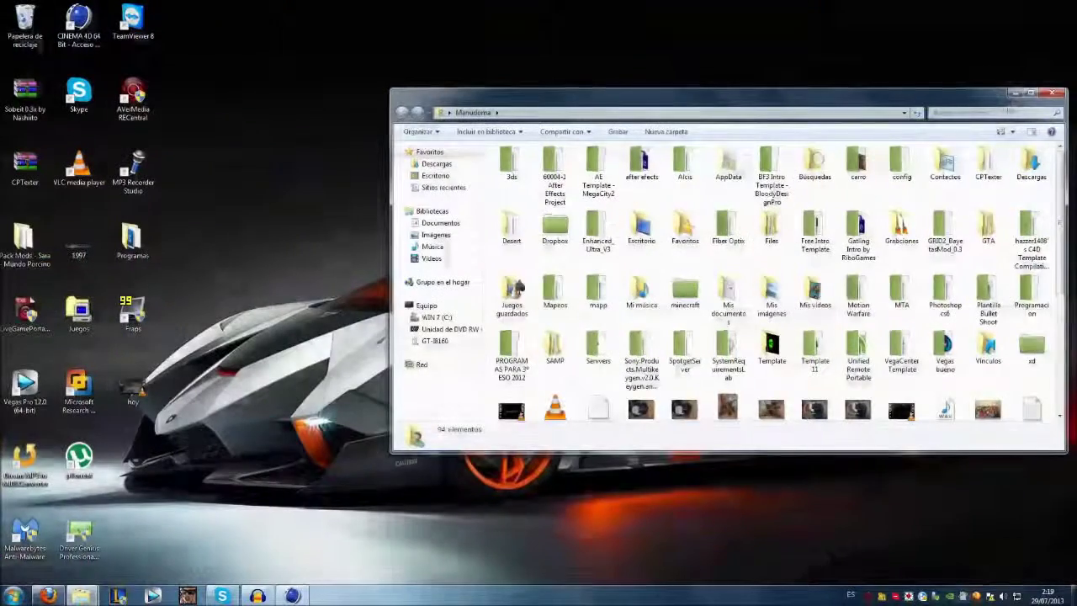
{"action": "left_click", "coordinate": [1013, 92]}
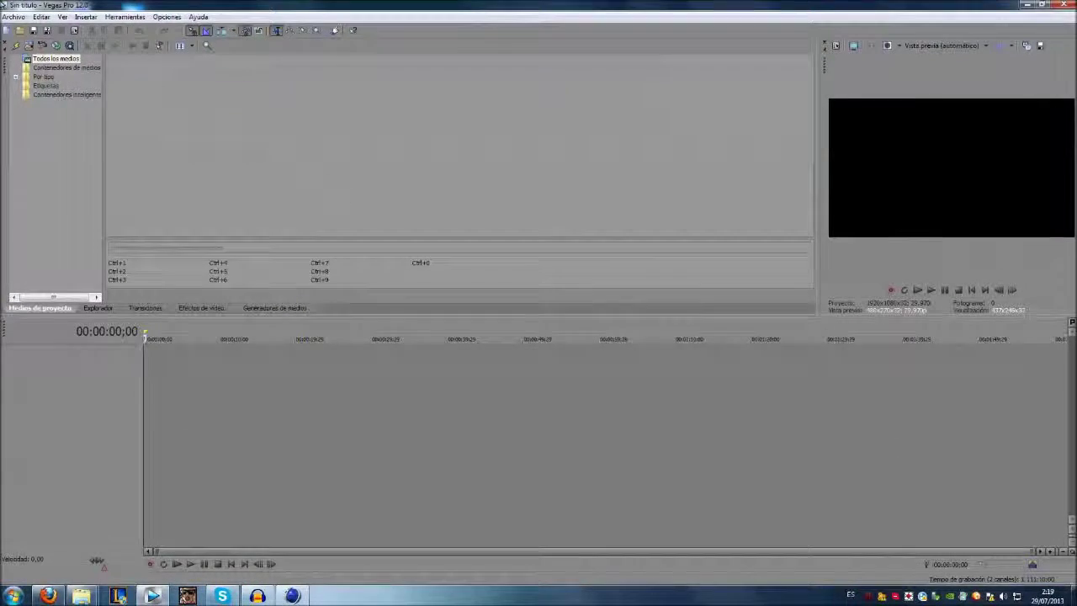
{"action": "left_click", "coordinate": [14, 17]}
{"action": "mouse_move", "coordinate": [26, 124]}
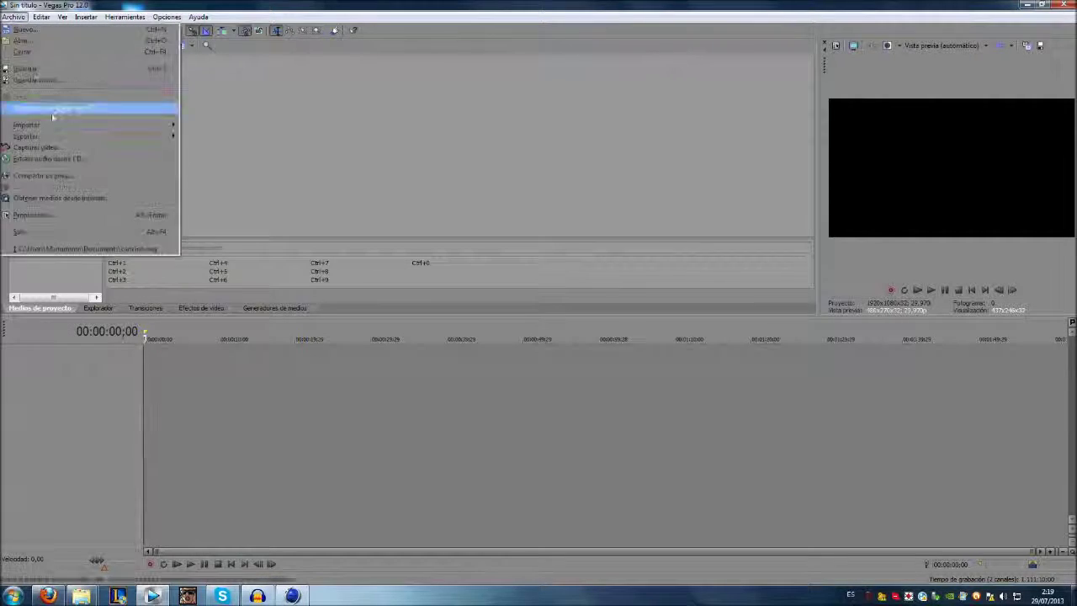
Import Sound File.MP3 from Manudoma's Template folder into the project media beside tutorial.avi
{"action": "left_click", "coordinate": [217, 133]}
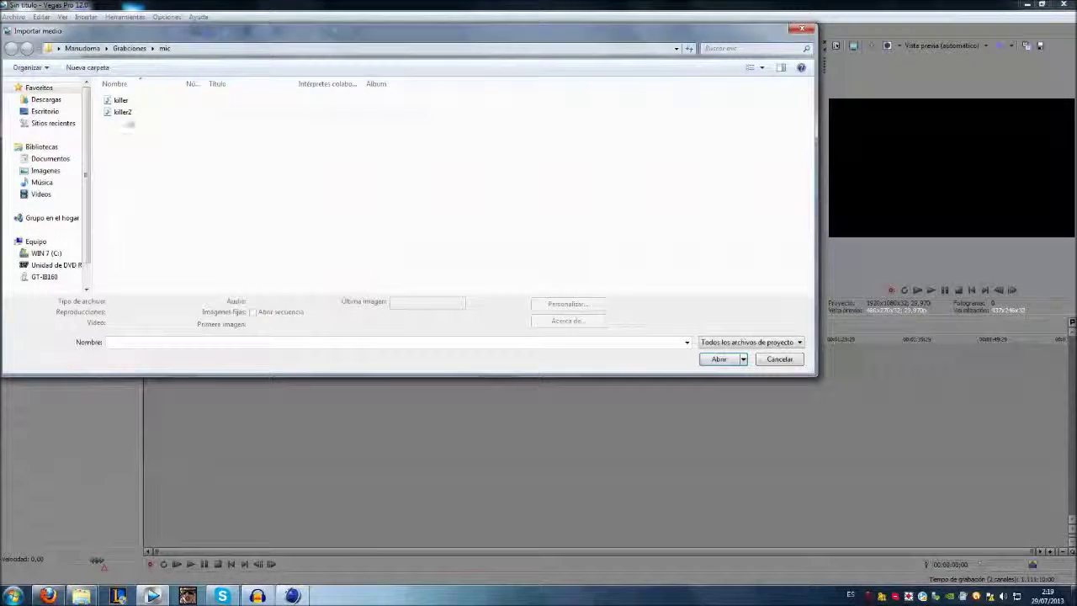
{"action": "left_click", "coordinate": [83, 48]}
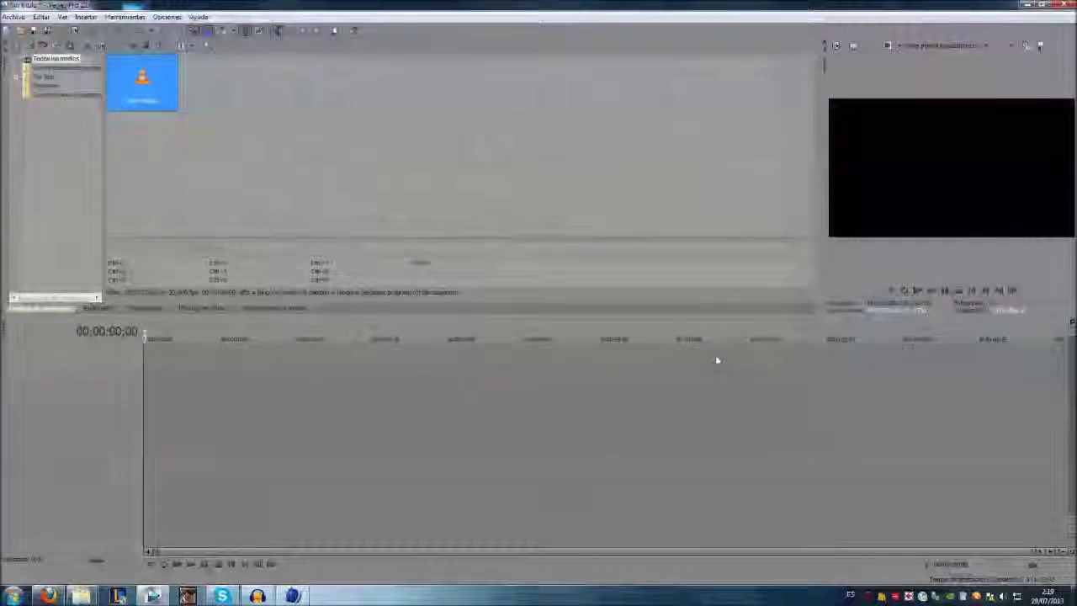
{"action": "left_click", "coordinate": [16, 17]}
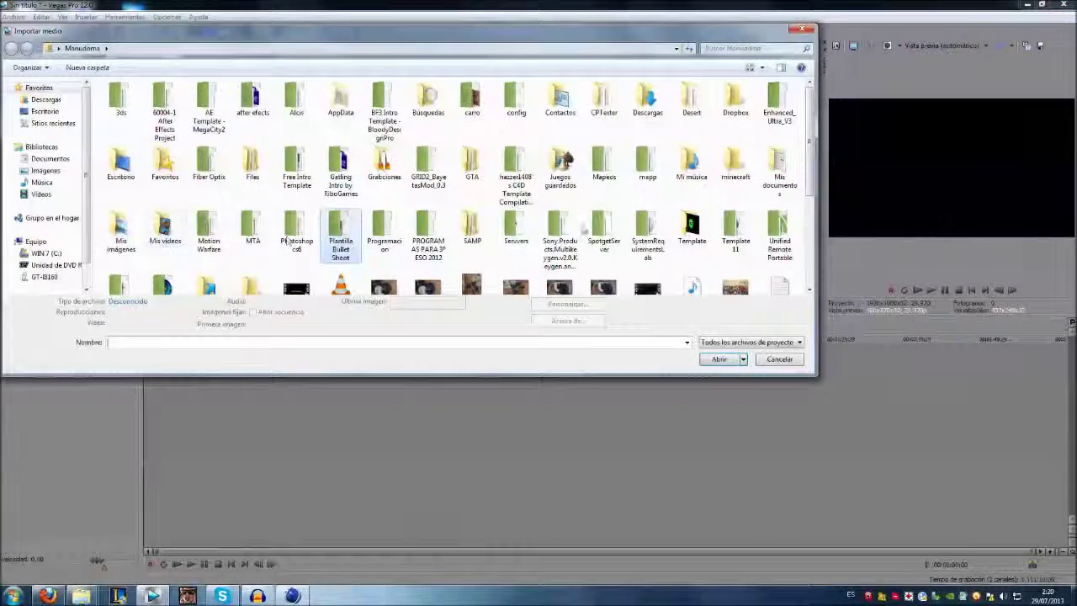
{"action": "scroll", "coordinate": [210, 236], "scroll_direction": "down", "scroll_amount": 2}
{"action": "scroll", "coordinate": [252, 223], "scroll_direction": "up", "scroll_amount": 1}
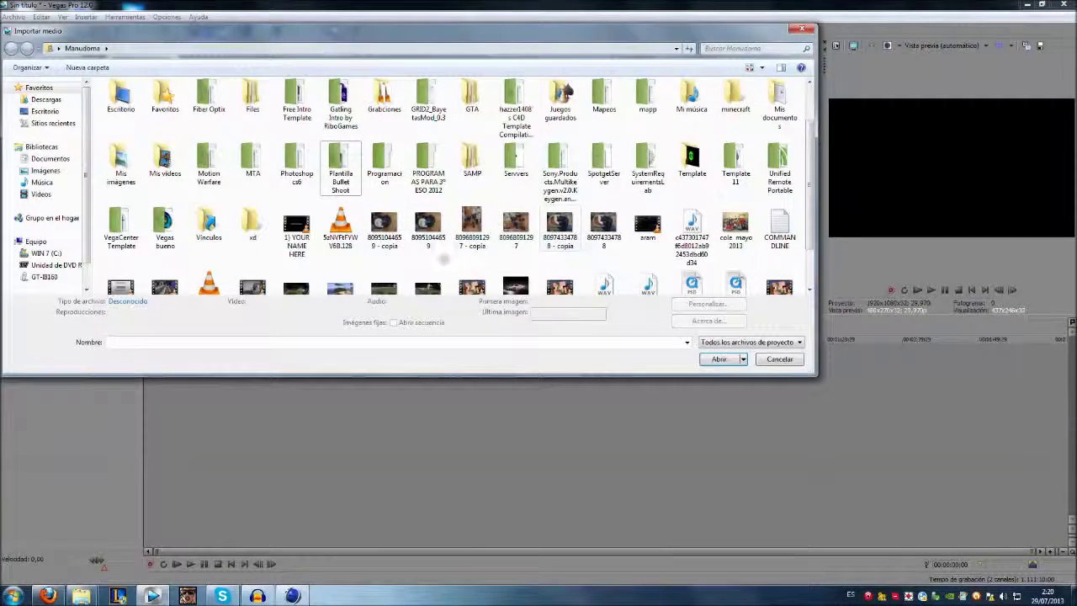
{"action": "double_click", "coordinate": [692, 160]}
{"action": "left_click", "coordinate": [165, 118]}
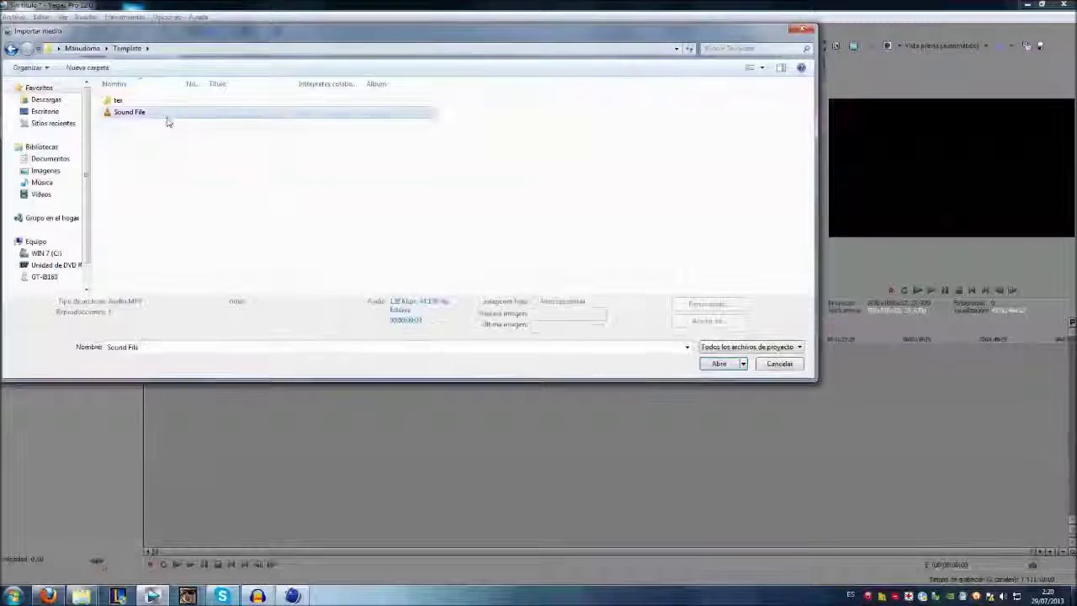
{"action": "double_click", "coordinate": [165, 118]}
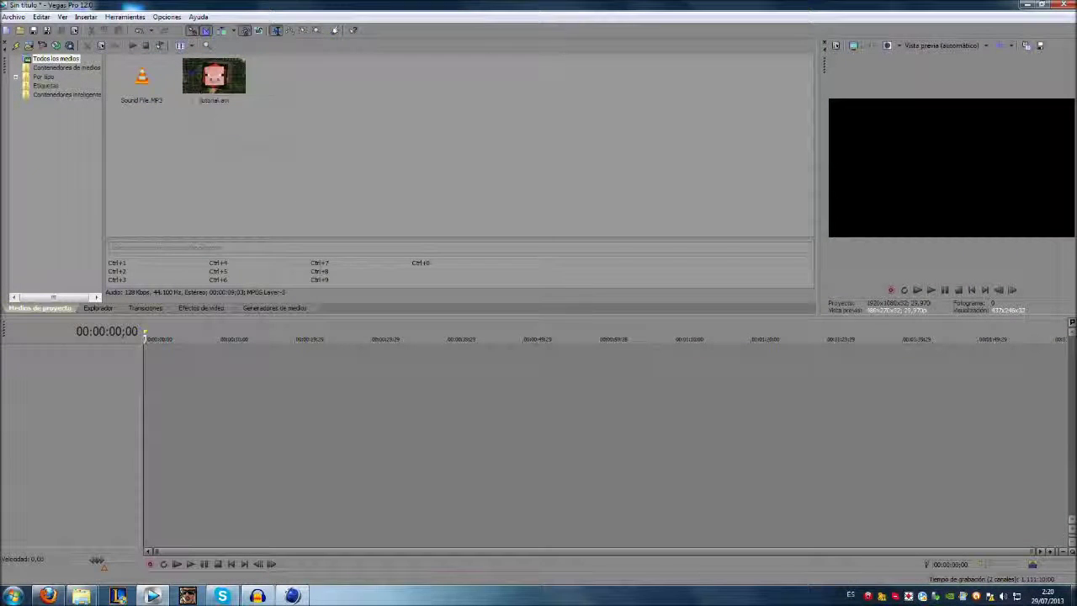
{"action": "left_click", "coordinate": [192, 77]}
Place tutorial.avi on a video track with Sound File.MP3 on an audio track beneath it
{"action": "left_click_drag", "start_coordinate": [154, 359], "coordinate": [153, 361]}
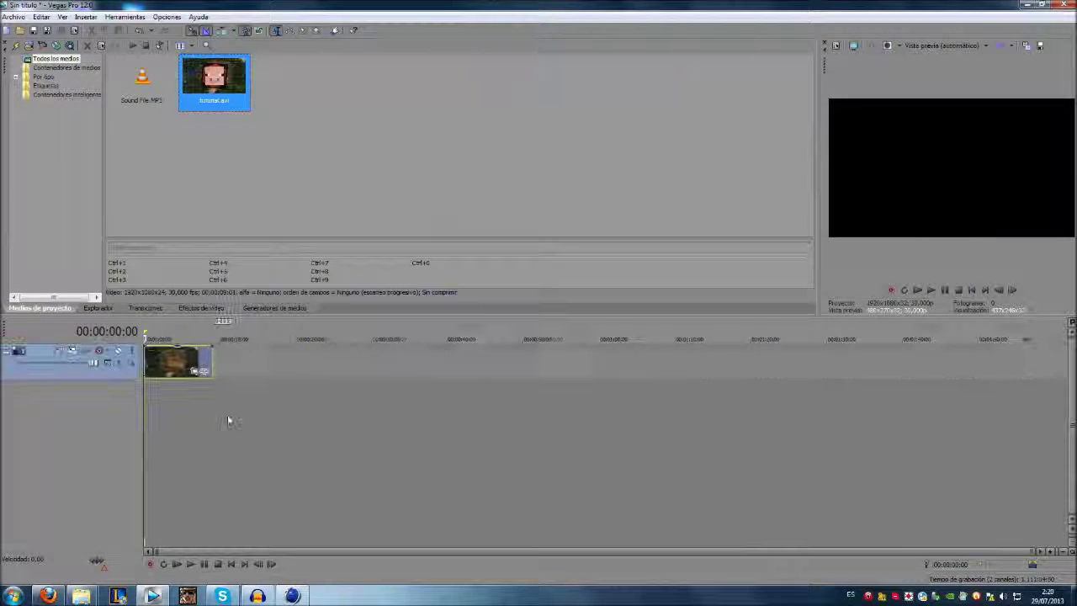
{"action": "left_click", "coordinate": [142, 80]}
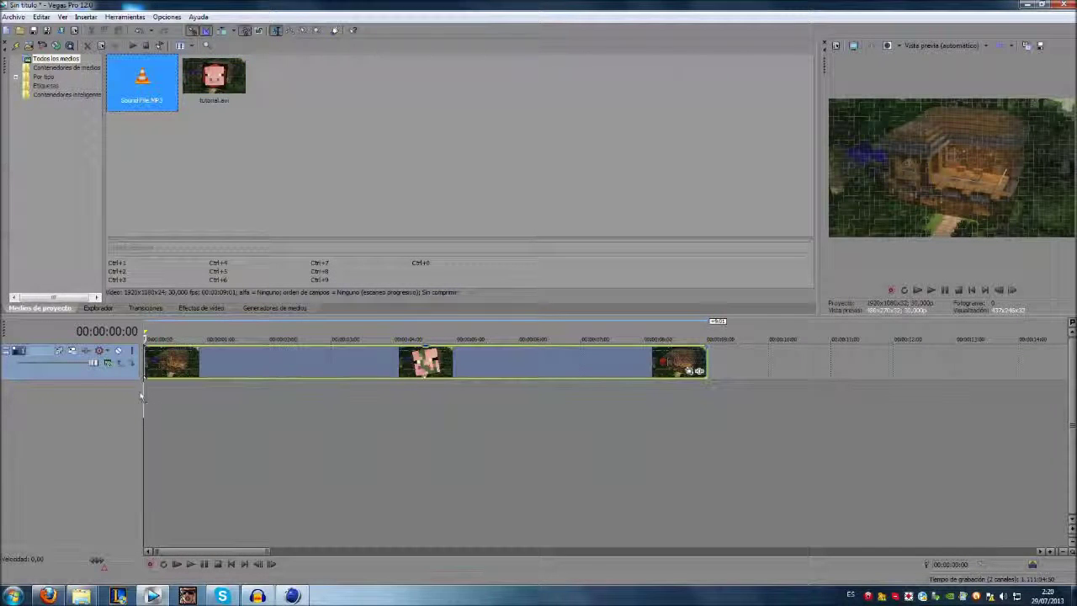
{"action": "left_click_drag", "start_coordinate": [142, 400], "coordinate": [145, 402]}
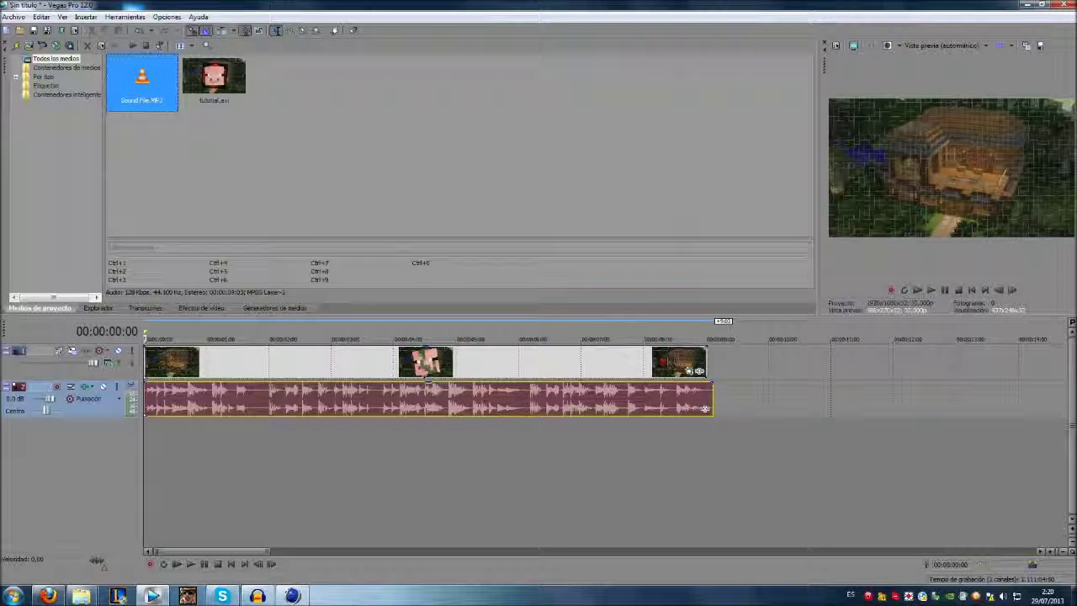
{"action": "scroll", "coordinate": [704, 408], "scroll_direction": "up", "scroll_amount": 3}
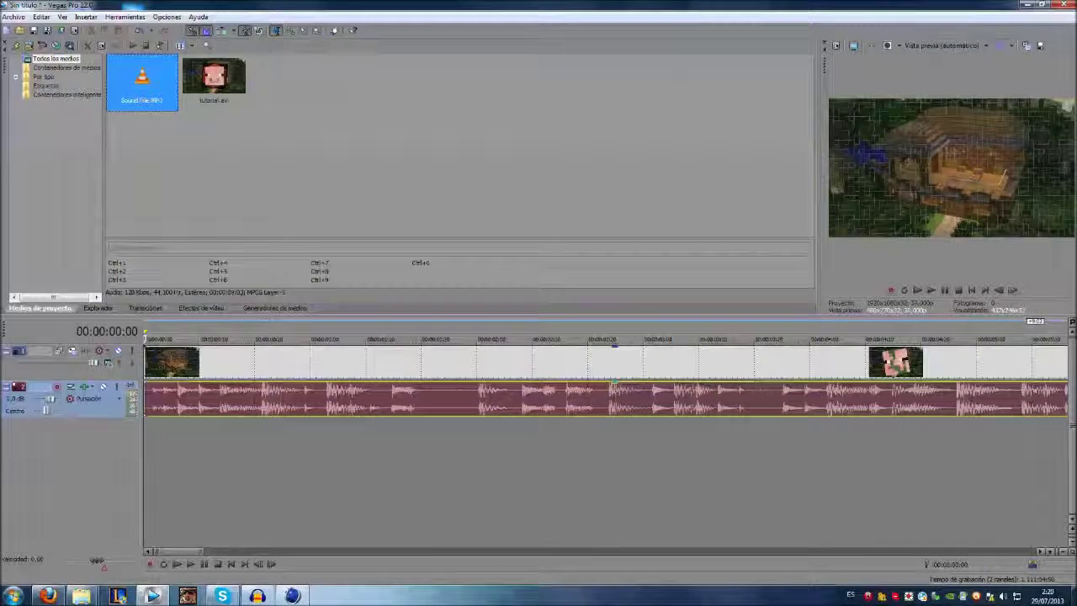
{"action": "left_click_drag", "start_coordinate": [174, 553], "coordinate": [232, 553]}
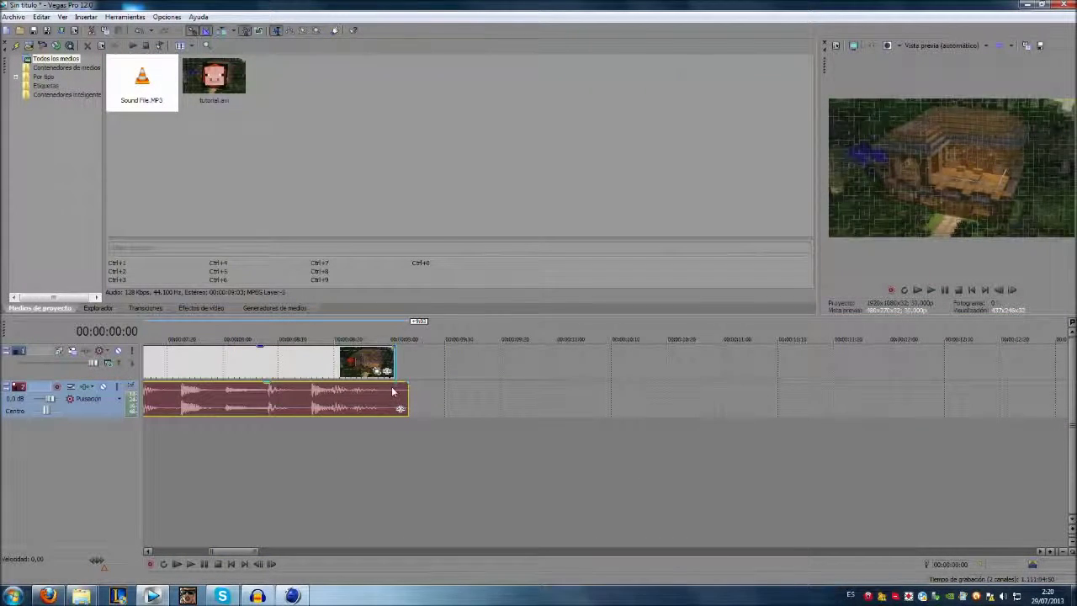
Trim the music's end back to the video's end at about 9 seconds
{"action": "left_click", "coordinate": [395, 392]}
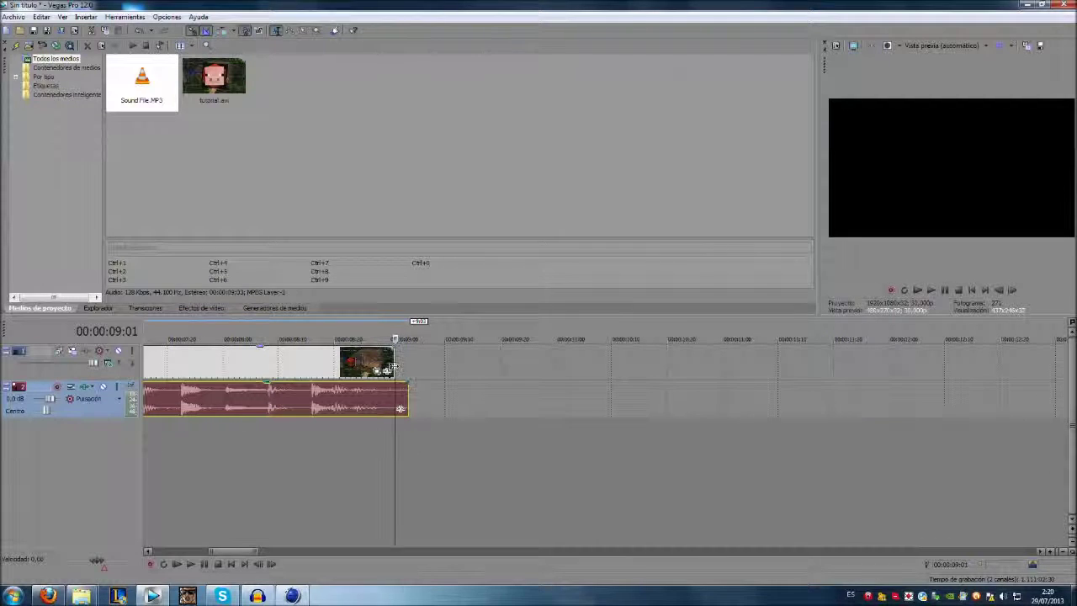
{"action": "left_click", "coordinate": [395, 367]}
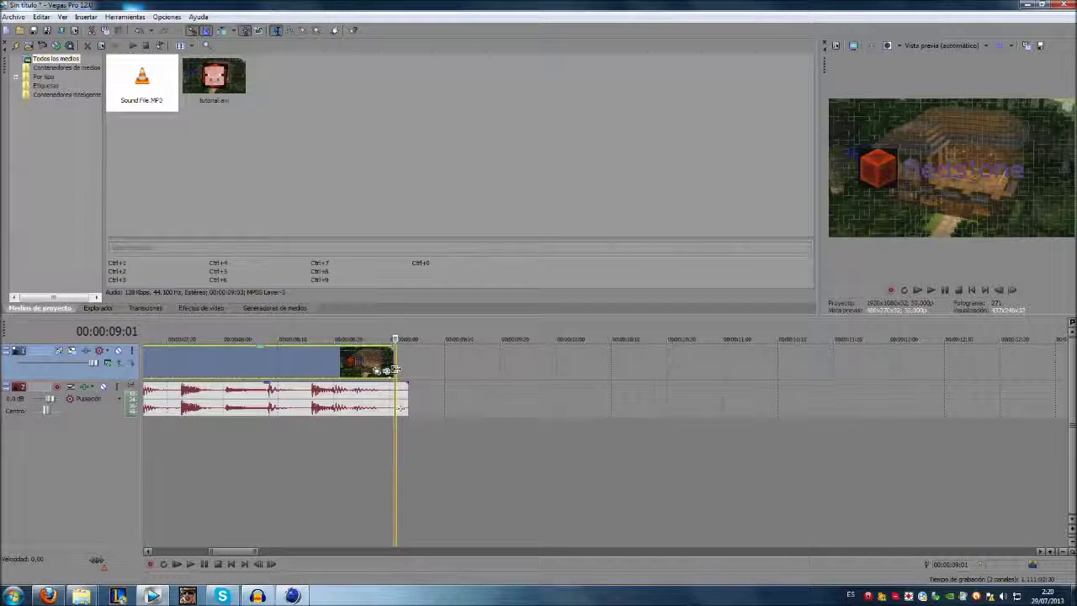
{"action": "left_click_drag", "start_coordinate": [398, 395], "coordinate": [395, 402]}
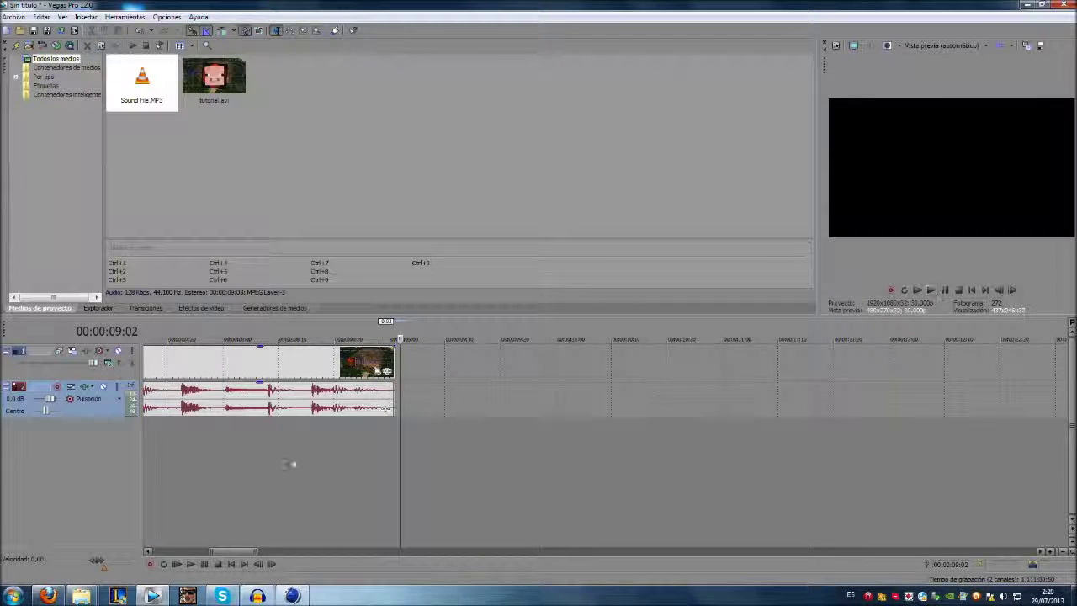
{"action": "left_click", "coordinate": [970, 289]}
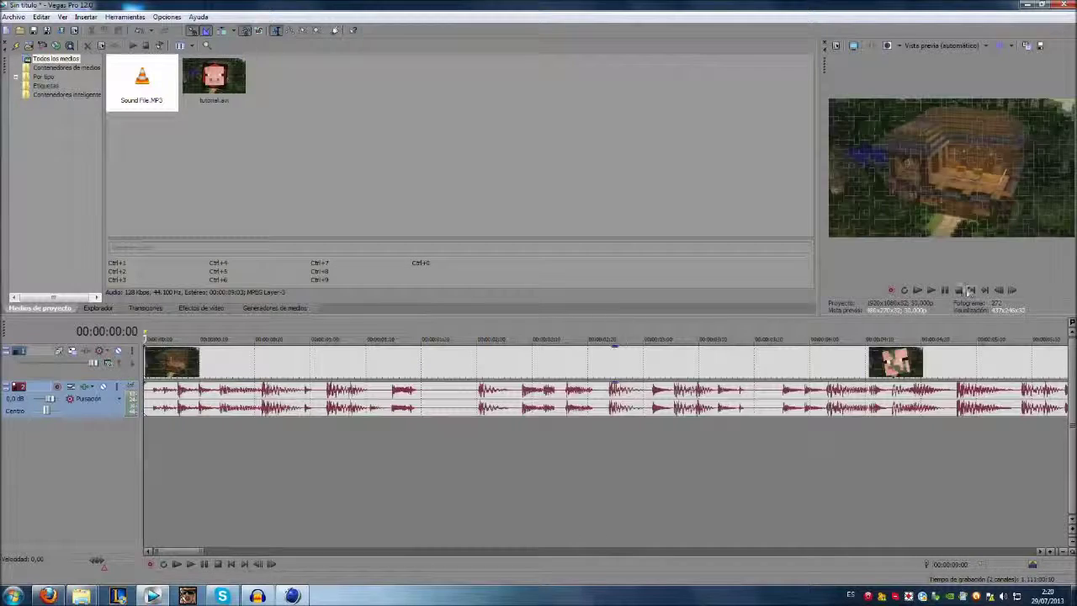
{"action": "left_click", "coordinate": [930, 290]}
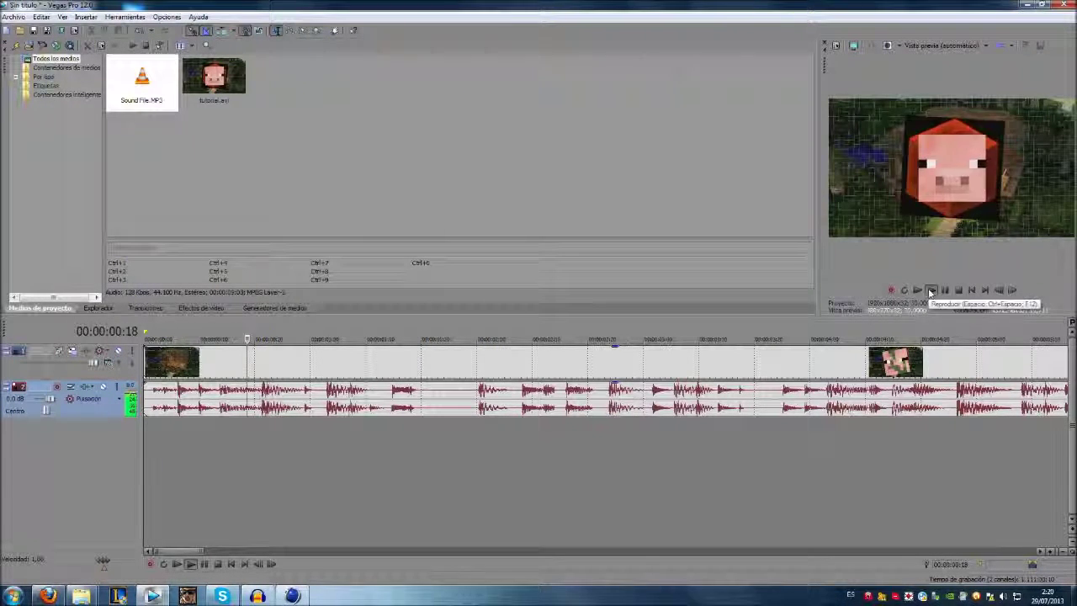
{"action": "left_click", "coordinate": [957, 291]}
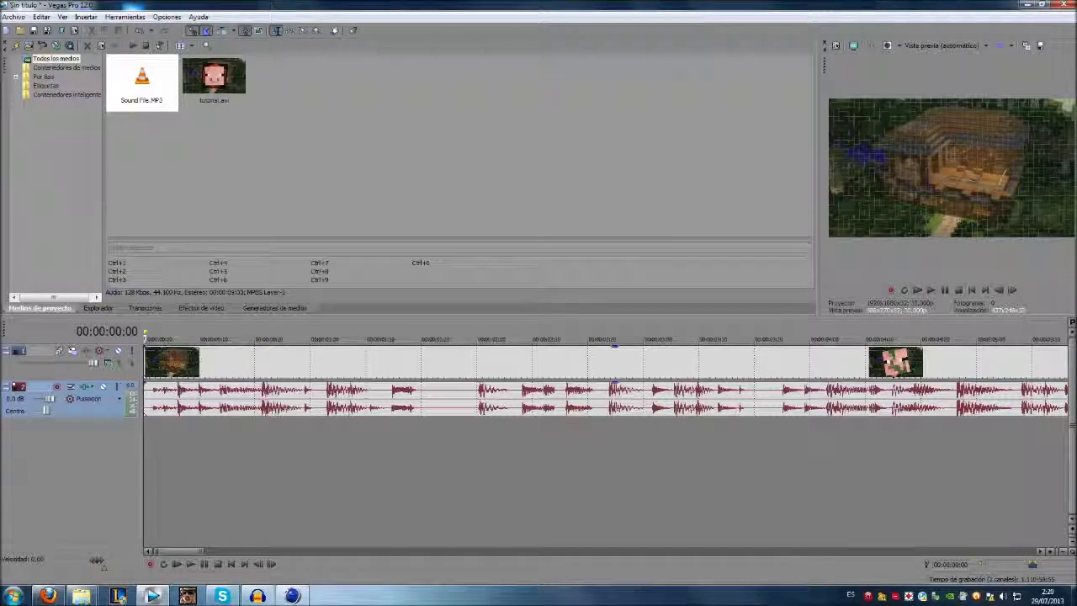
{"action": "left_click", "coordinate": [853, 46]}
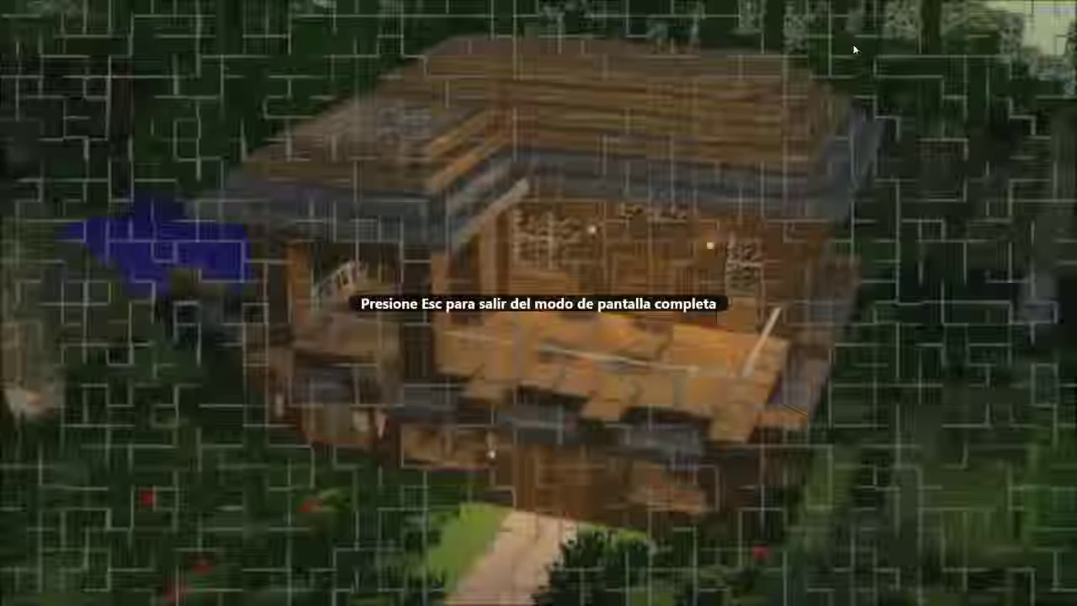
{"action": "key", "text": "space"}
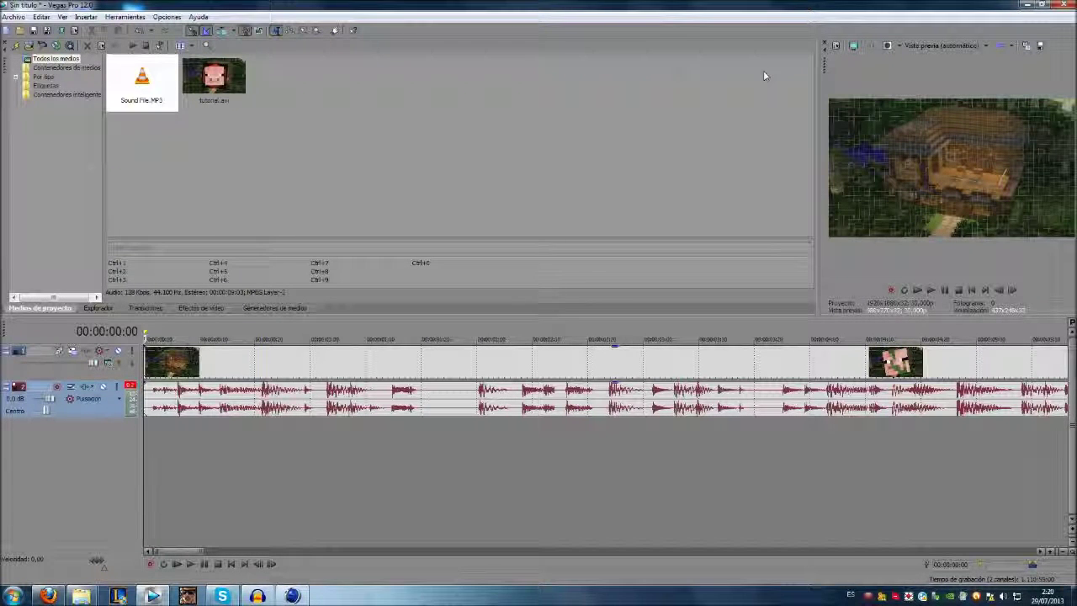
{"action": "left_click", "coordinate": [13, 17]}
Cancel Render As and the close prompt, keeping the project open, and set the playhead to 00:00:01:06
{"action": "left_click", "coordinate": [46, 71]}
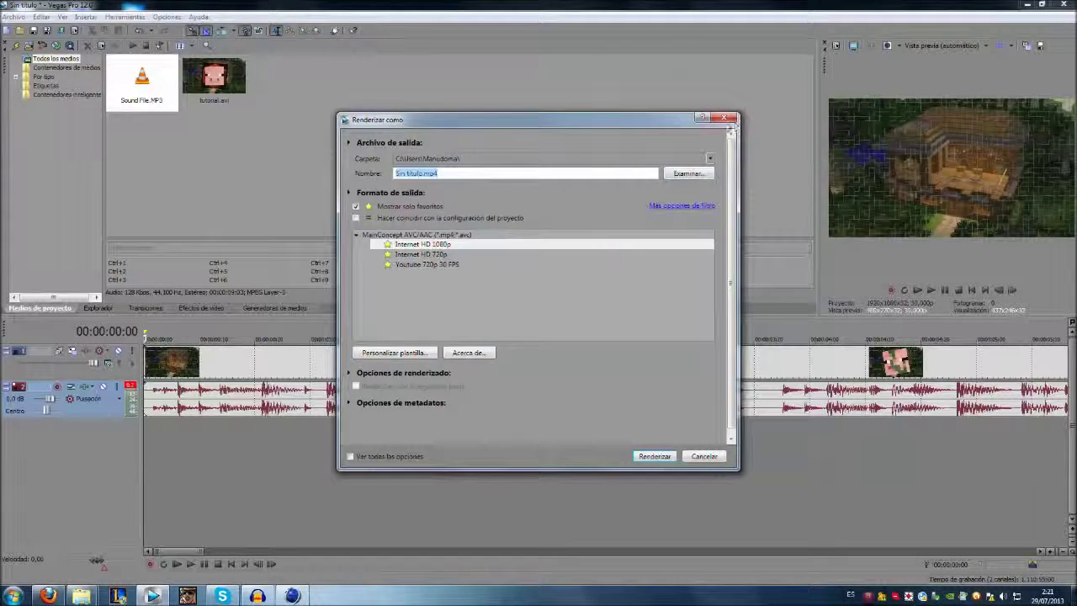
{"action": "left_click", "coordinate": [723, 119]}
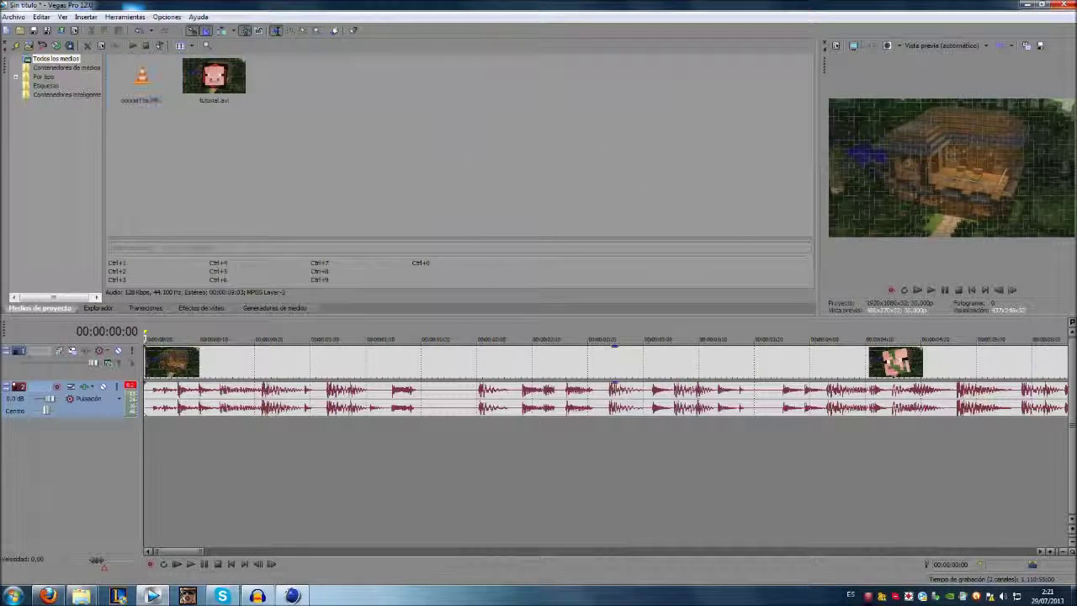
{"action": "left_click", "coordinate": [1059, 4]}
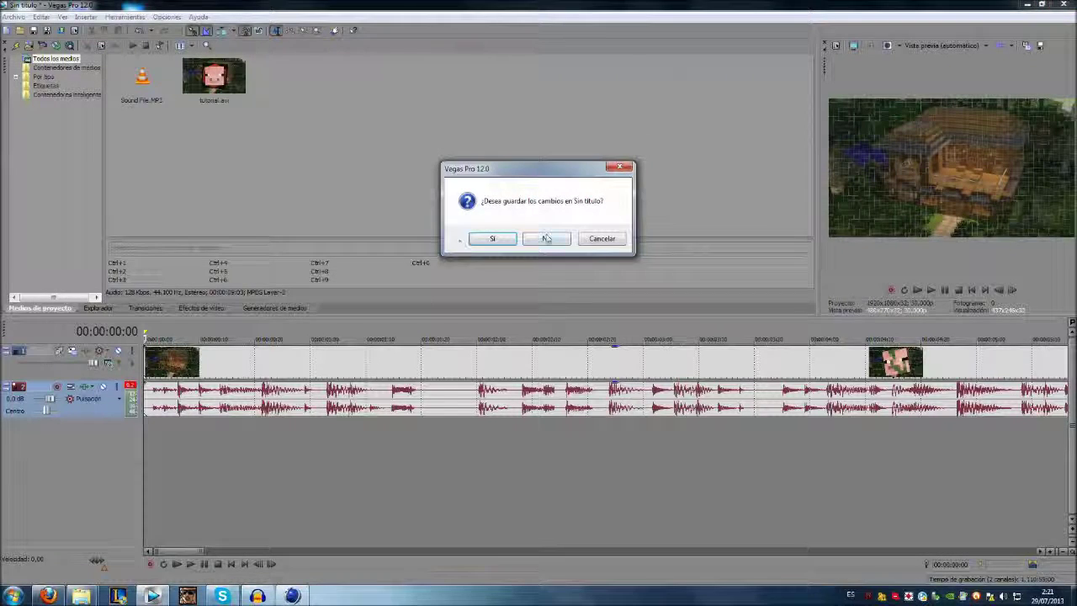
{"action": "left_click", "coordinate": [589, 243]}
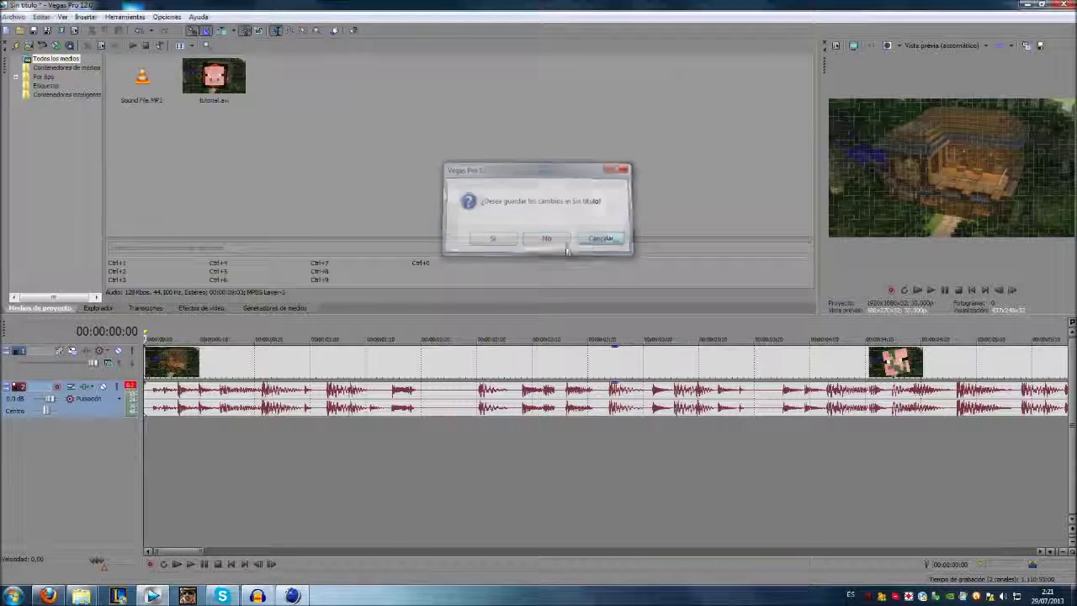
{"action": "left_click", "coordinate": [344, 512]}
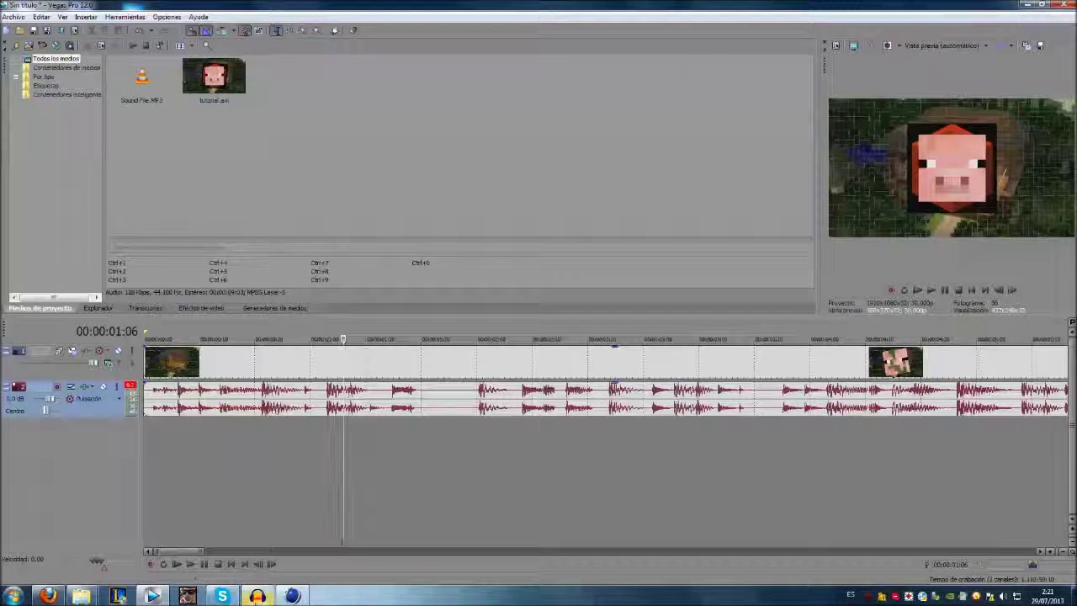